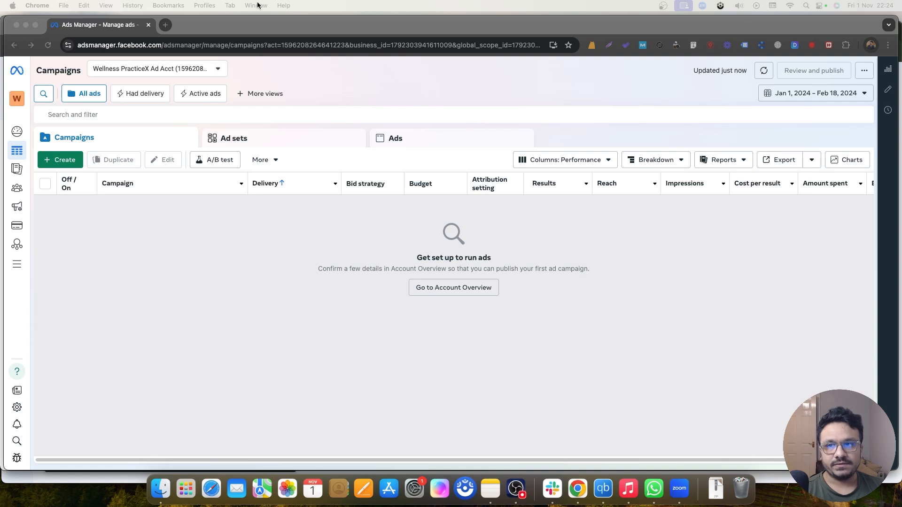
- Load adsmanager.facebook.com in a new browser tab, and close that extra tab to return to the original one
{"action": "left_click", "coordinate": [166, 26]}
{"action": "type", "text": "ads"}
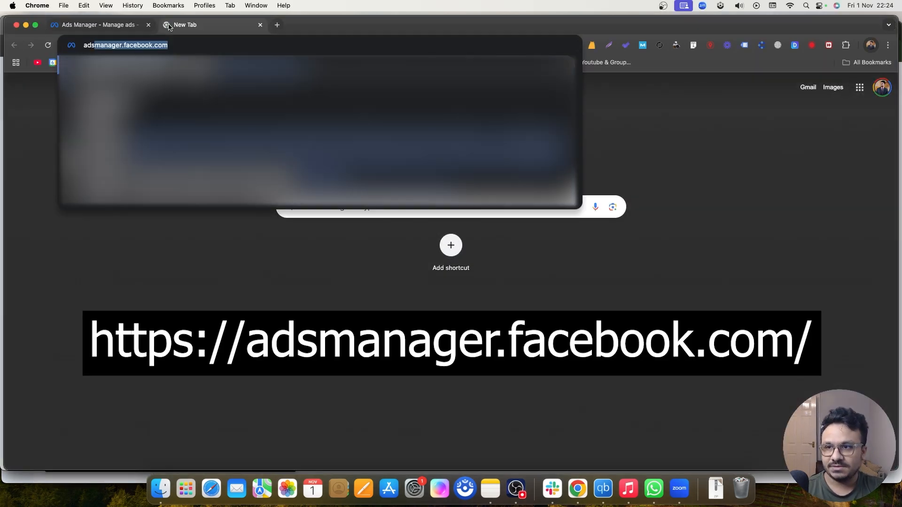
{"action": "key", "text": "Right"}
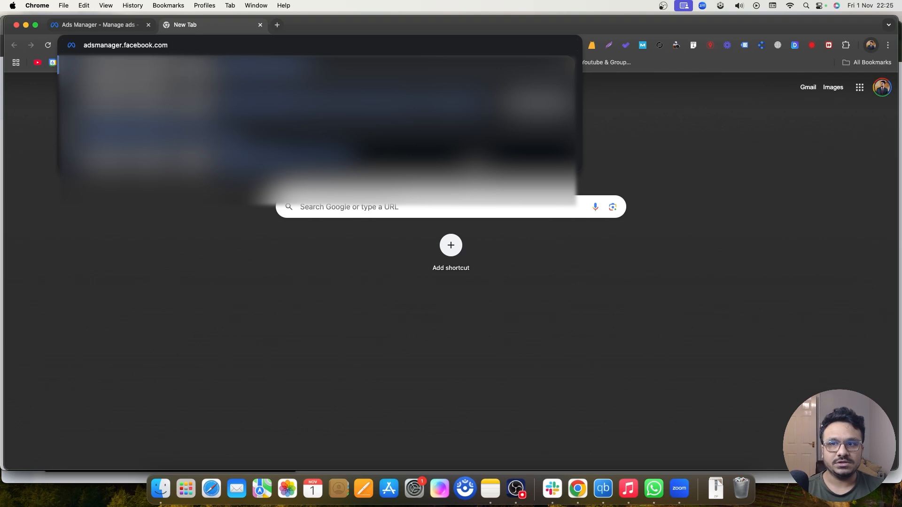
{"action": "key", "text": "Return"}
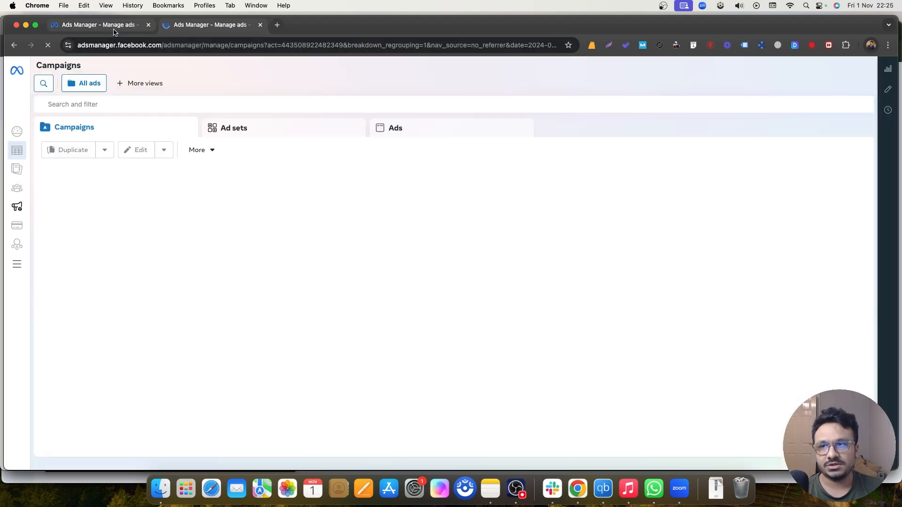
{"action": "left_click", "coordinate": [114, 30]}
{"action": "middle_click", "coordinate": [208, 28]}
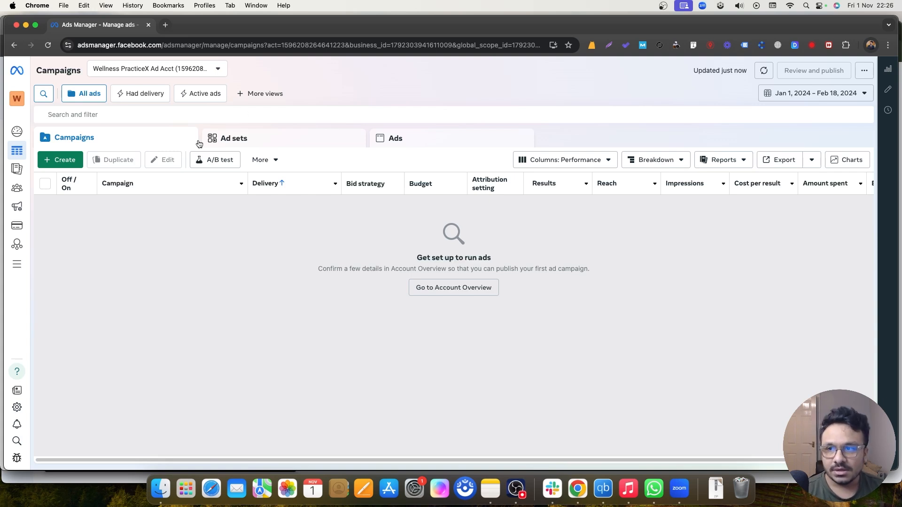
- Create a new auction campaign with the Leads objective, using the manual leads campaign setup
{"action": "left_click", "coordinate": [51, 161]}
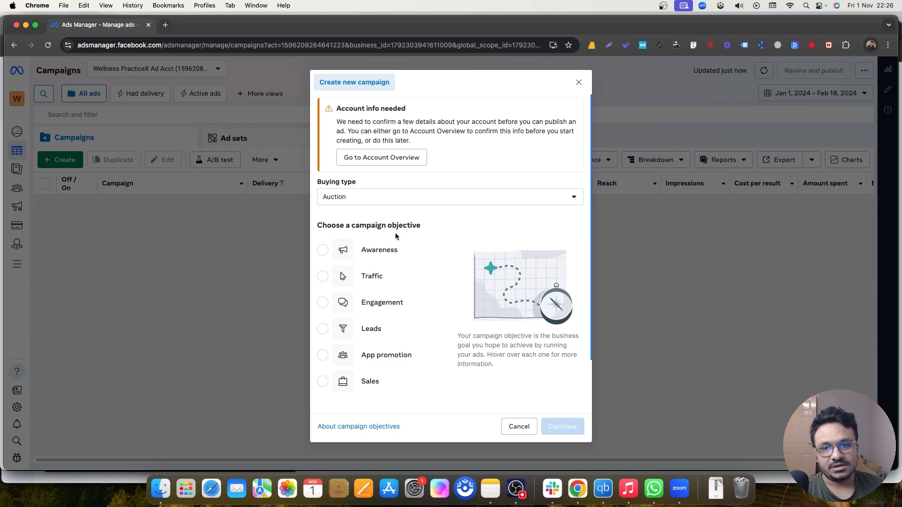
{"action": "left_click", "coordinate": [322, 330]}
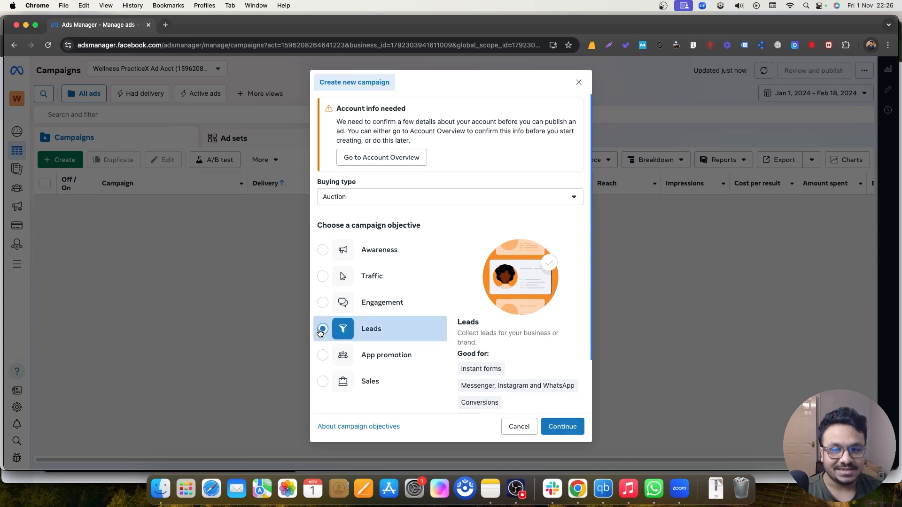
{"action": "left_click", "coordinate": [568, 428]}
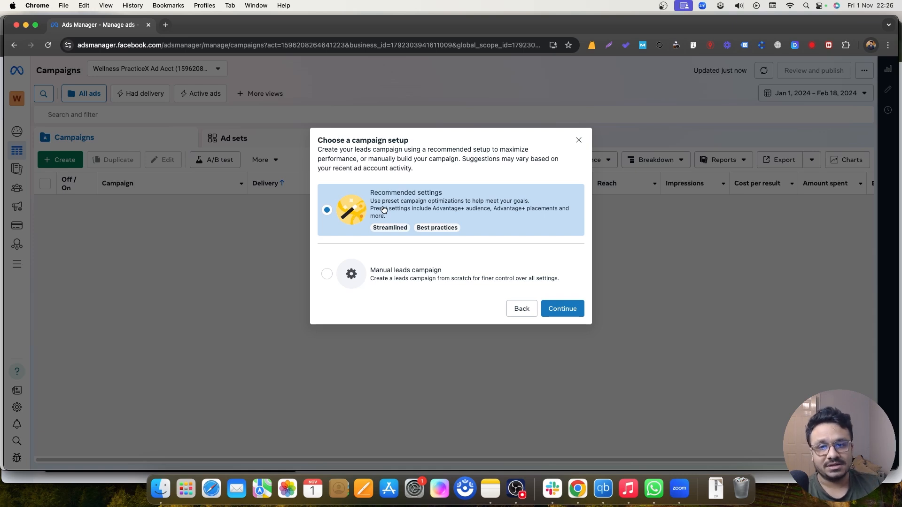
{"action": "left_click", "coordinate": [367, 280]}
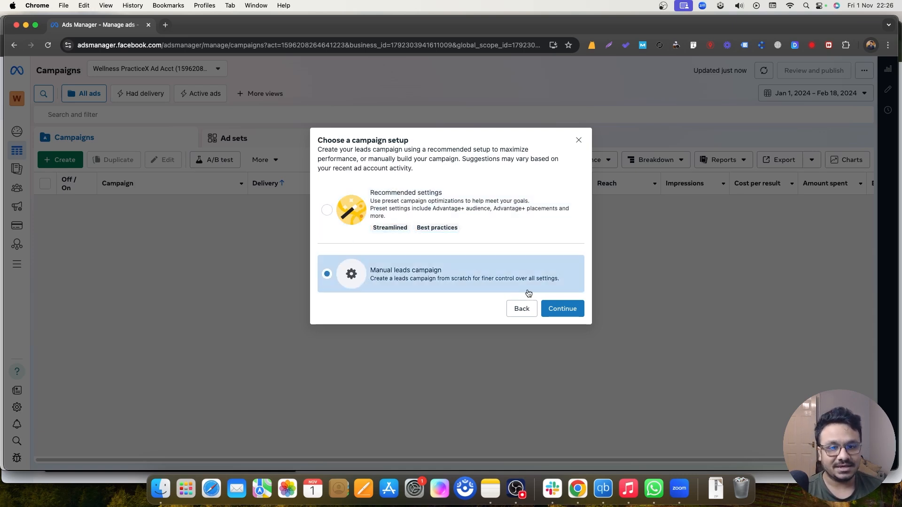
{"action": "left_click", "coordinate": [563, 308]}
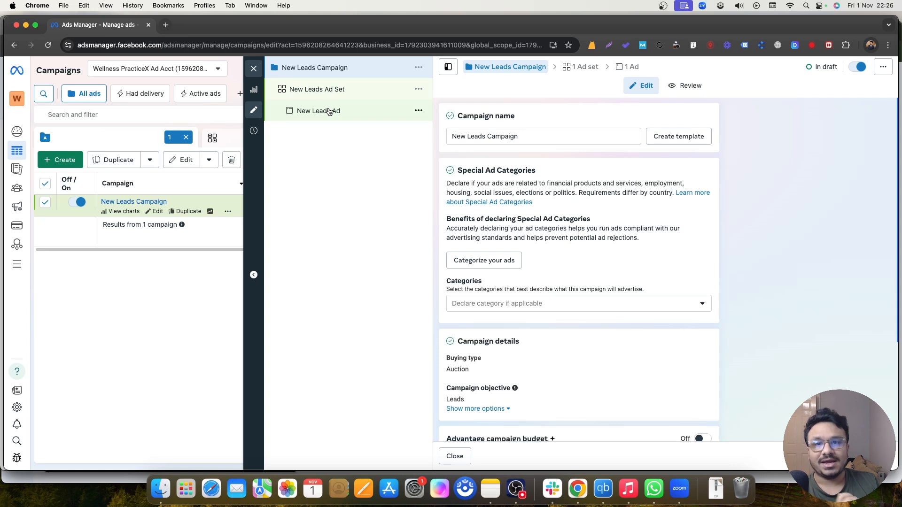
- Rename the campaign as "Leads Campaign" and review its category, budget and A/B test settings
{"action": "triple_click", "coordinate": [473, 135]}
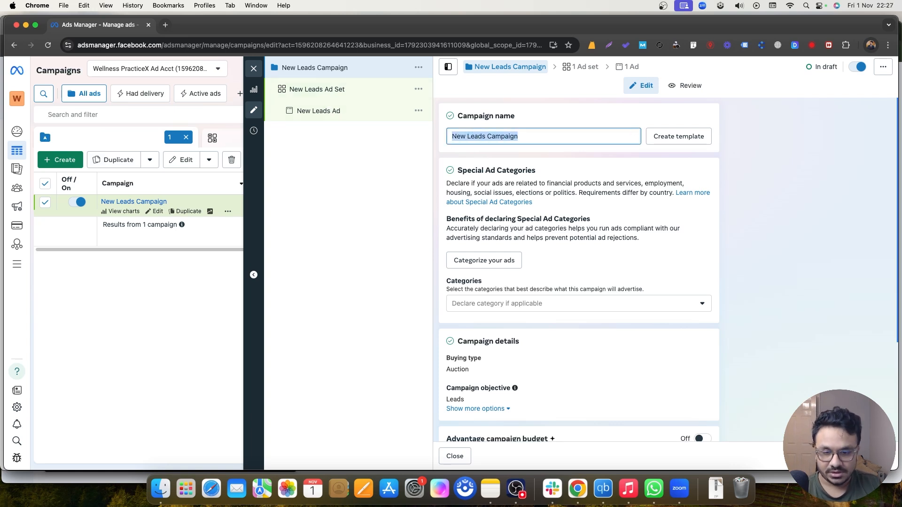
{"action": "type", "text": "Leads Campaign"}
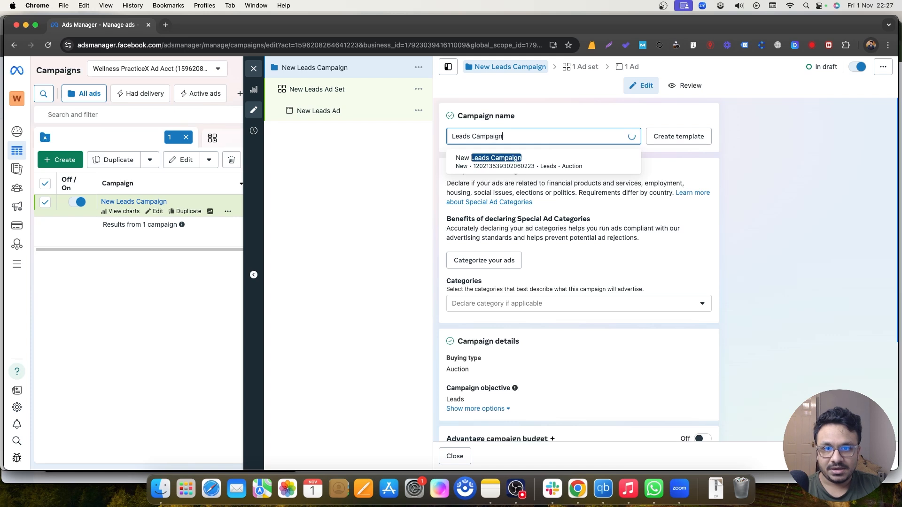
{"action": "scroll", "coordinate": [511, 297], "scroll_direction": "down", "scroll_amount": 1}
{"action": "scroll", "coordinate": [523, 230], "scroll_direction": "down", "scroll_amount": 1}
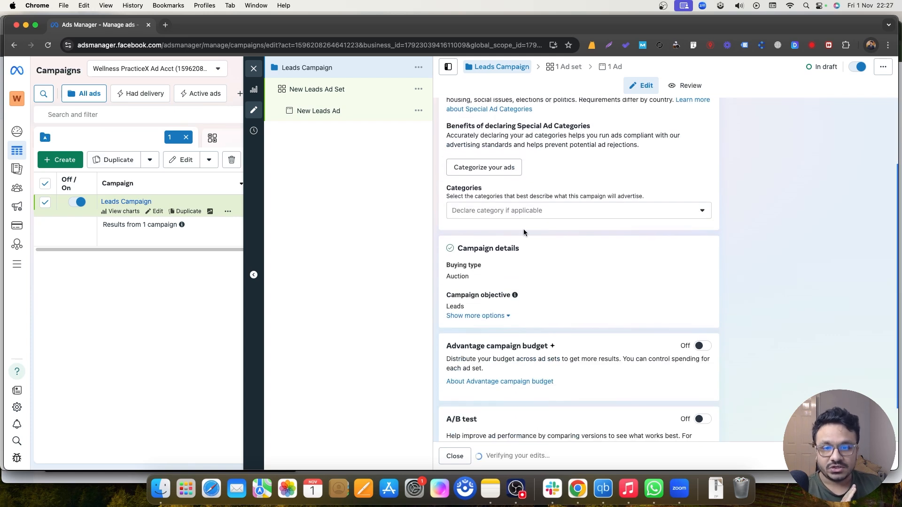
{"action": "scroll", "coordinate": [523, 230], "scroll_direction": "down", "scroll_amount": 2}
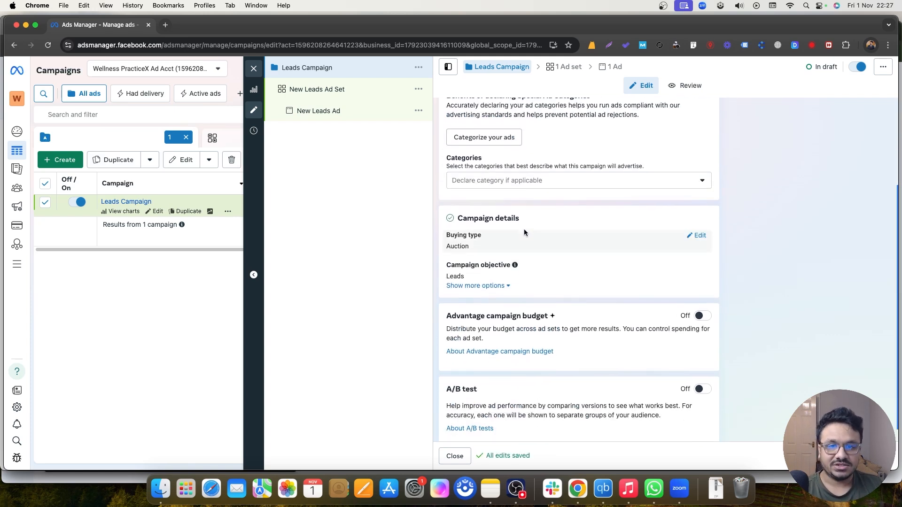
{"action": "scroll", "coordinate": [524, 232], "scroll_direction": "down", "scroll_amount": 1}
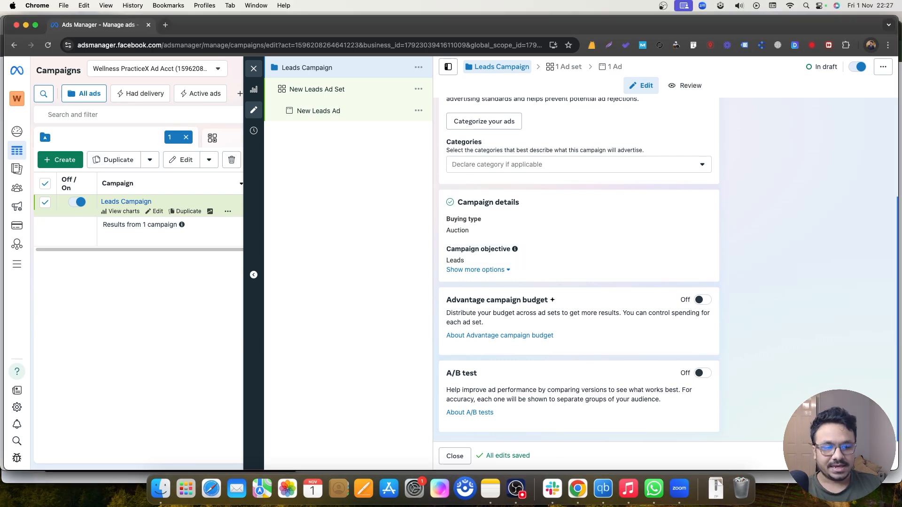
- Go to the campaign's ad set and rename it as "Pure Cold"
{"action": "left_click", "coordinate": [876, 456]}
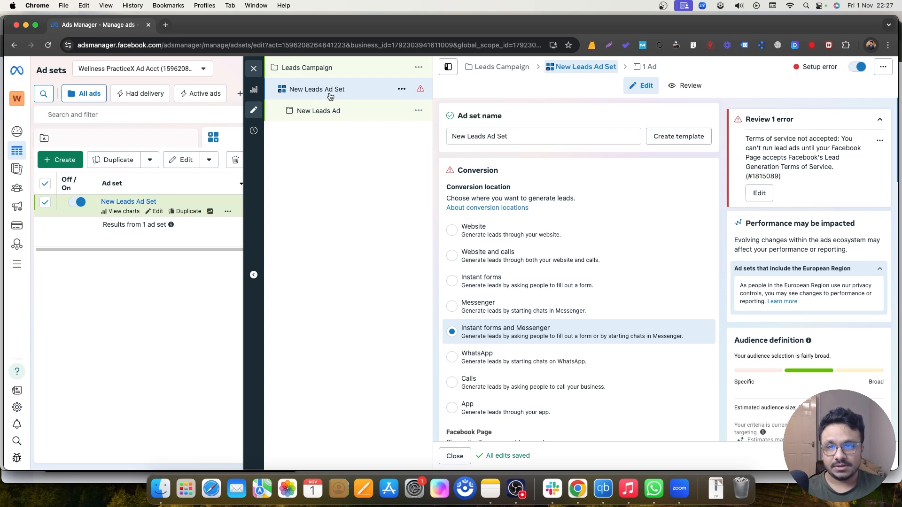
{"action": "triple_click", "coordinate": [533, 136]}
{"action": "type", "text": "Pure Cold"}
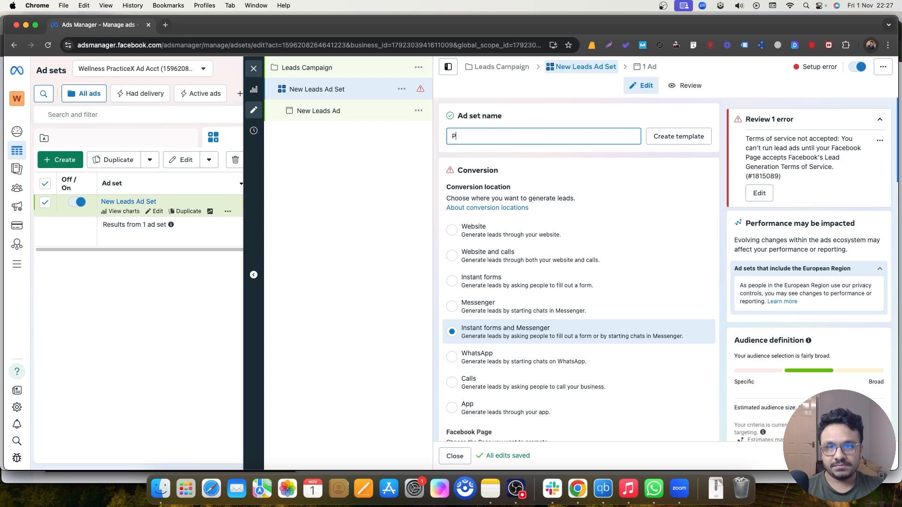
{"action": "left_click", "coordinate": [573, 112]}
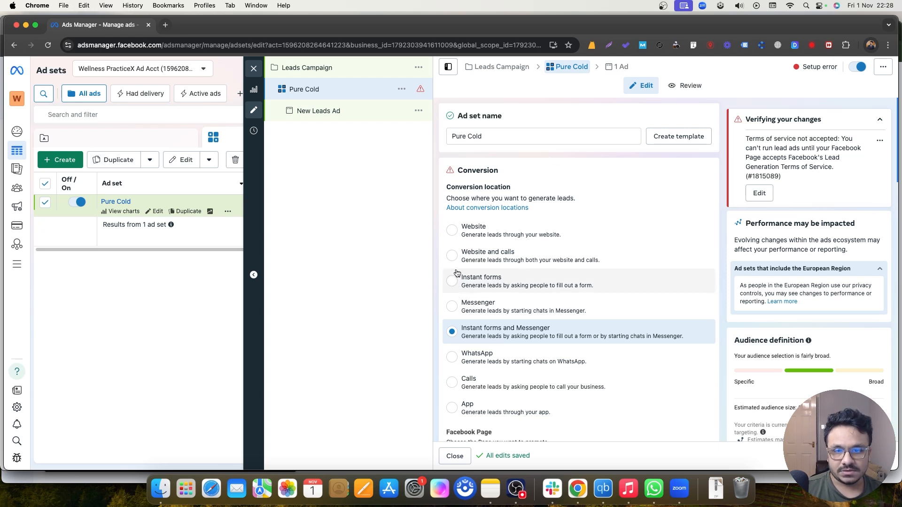
- Set the ad set's conversion location to Instant forms and accept Meta's Lead Ads Terms for the Facebook Page
{"action": "scroll", "coordinate": [467, 220], "scroll_direction": "down", "scroll_amount": 1}
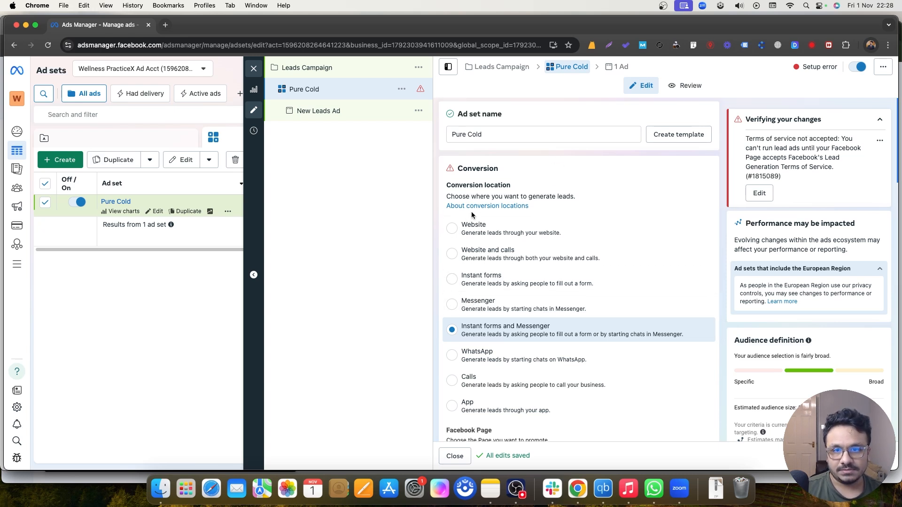
{"action": "left_click", "coordinate": [452, 281]}
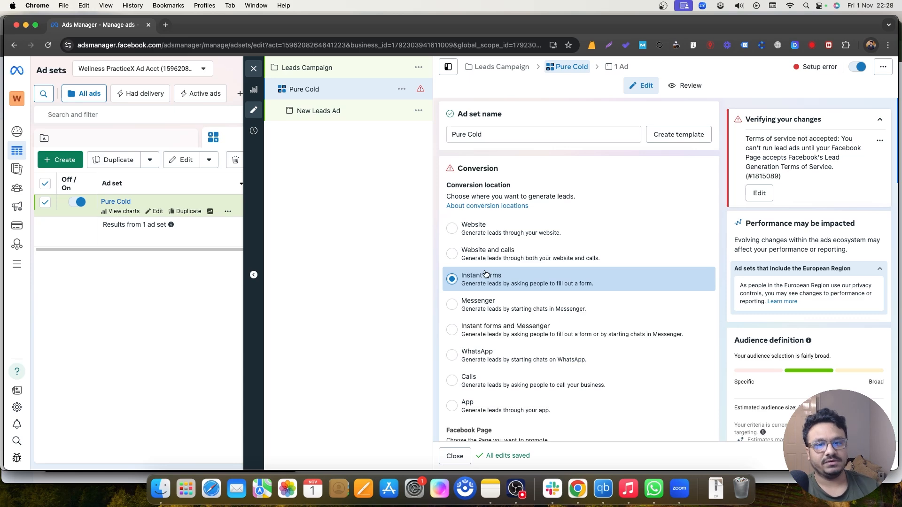
{"action": "scroll", "coordinate": [582, 248], "scroll_direction": "down", "scroll_amount": 4}
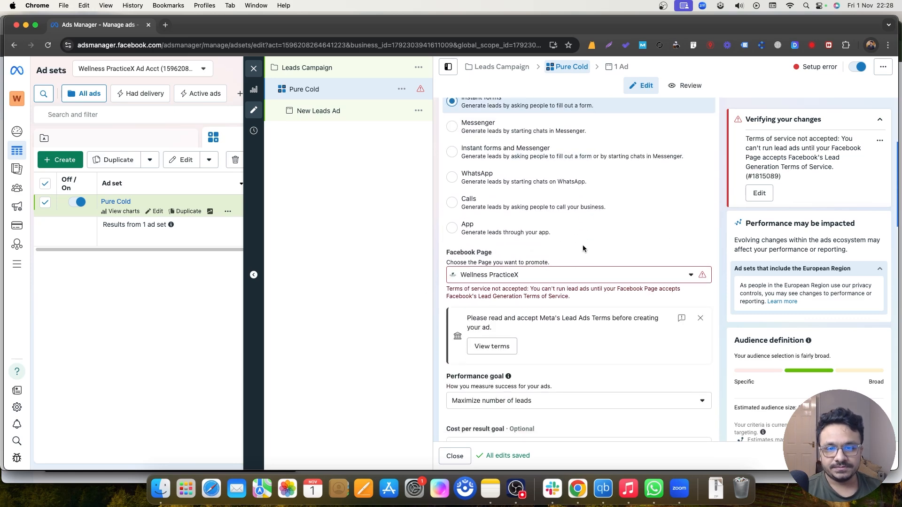
{"action": "scroll", "coordinate": [582, 248], "scroll_direction": "down", "scroll_amount": 1}
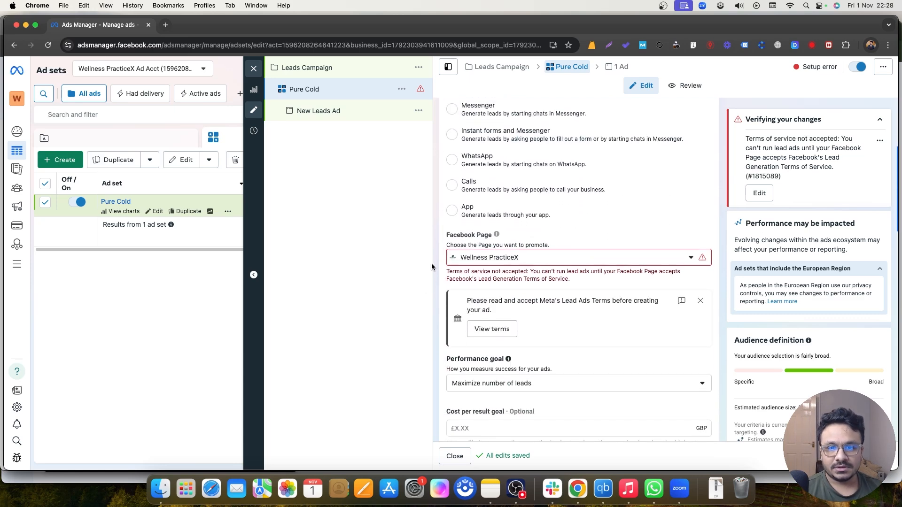
{"action": "left_click", "coordinate": [493, 330]}
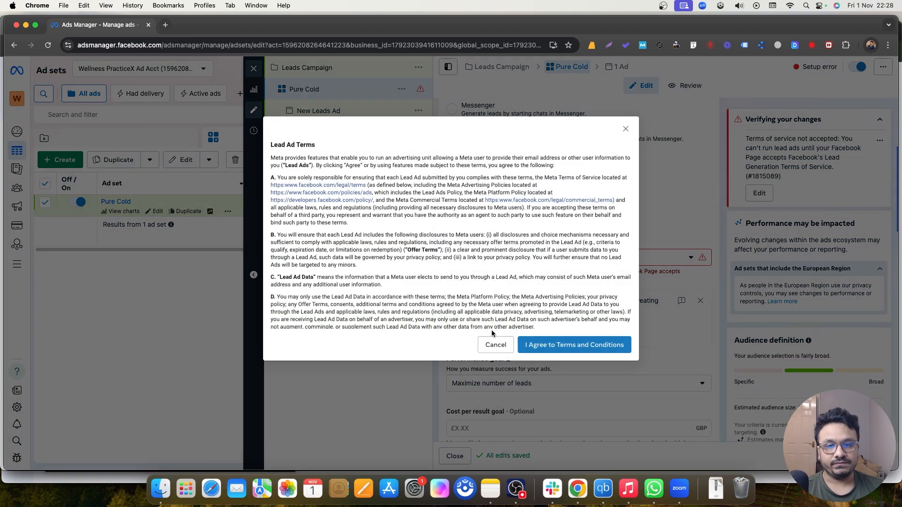
{"action": "scroll", "coordinate": [594, 328], "scroll_direction": "down", "scroll_amount": 10}
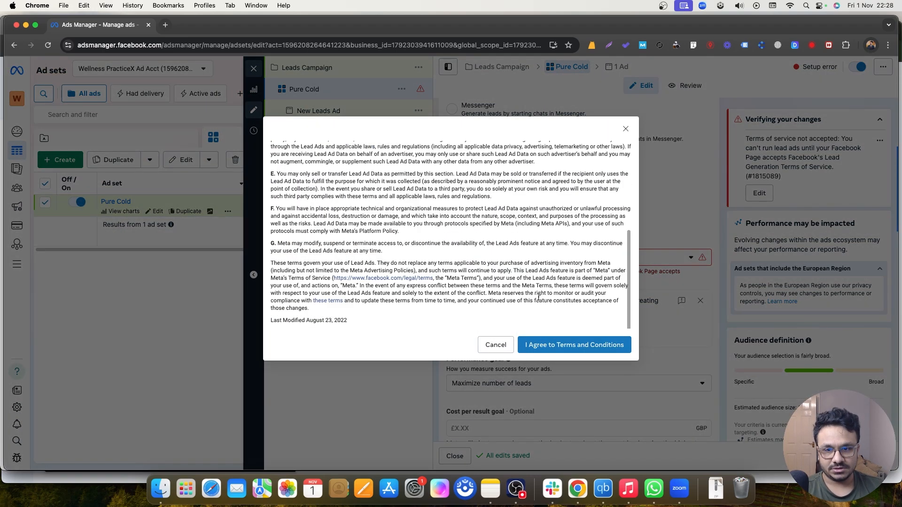
{"action": "left_click", "coordinate": [586, 347]}
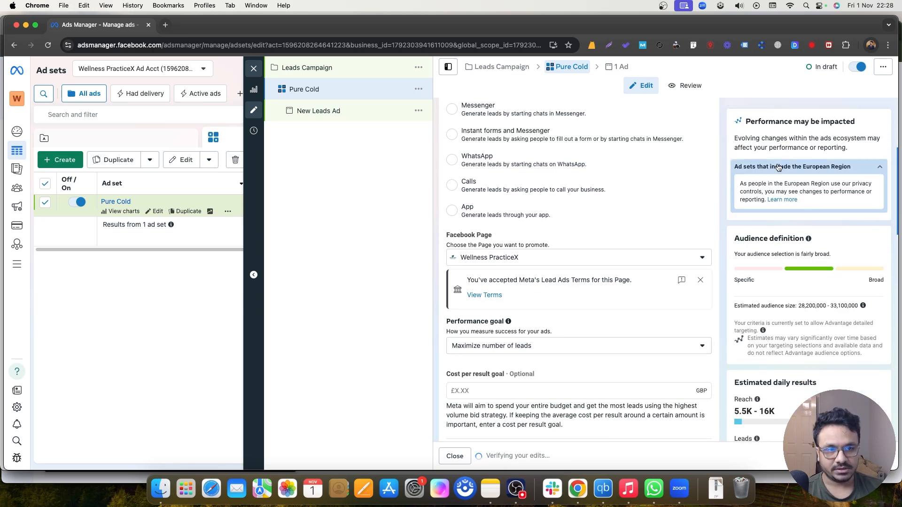
- Turn on dynamic creative for the Pure Cold ad set and accept its conditions
{"action": "scroll", "coordinate": [505, 265], "scroll_direction": "down", "scroll_amount": 2}
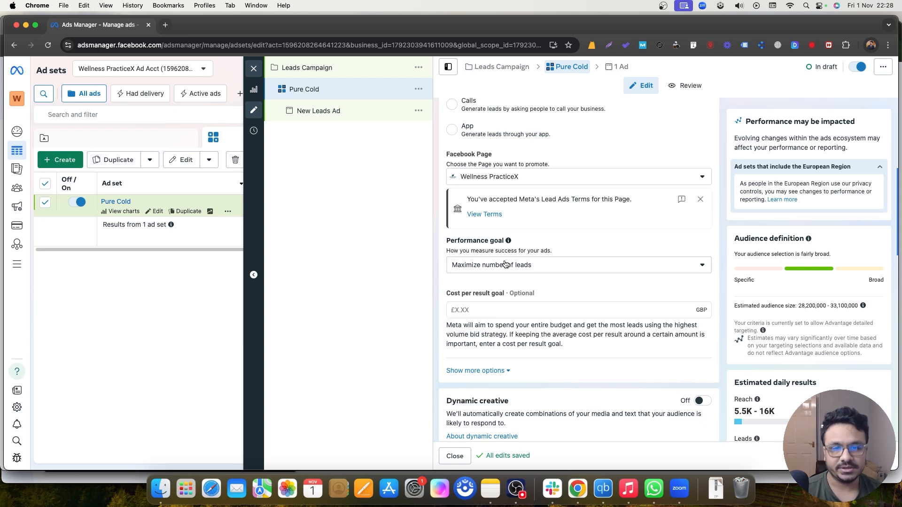
{"action": "scroll", "coordinate": [505, 264], "scroll_direction": "down", "scroll_amount": 5}
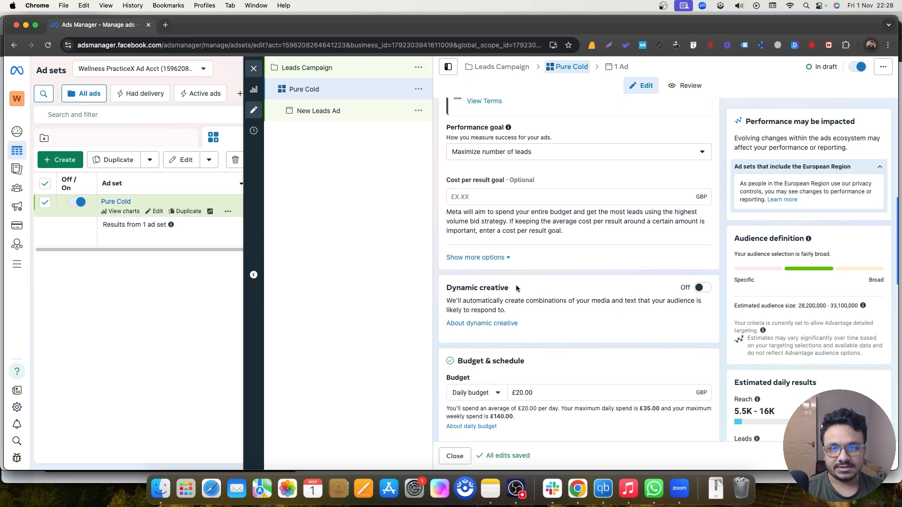
{"action": "scroll", "coordinate": [516, 288], "scroll_direction": "up", "scroll_amount": 6}
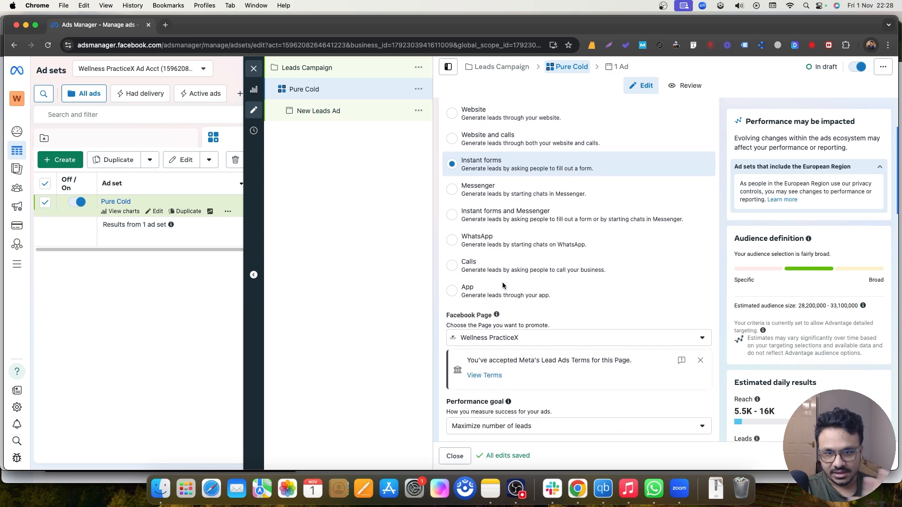
{"action": "scroll", "coordinate": [503, 285], "scroll_direction": "down", "scroll_amount": 4}
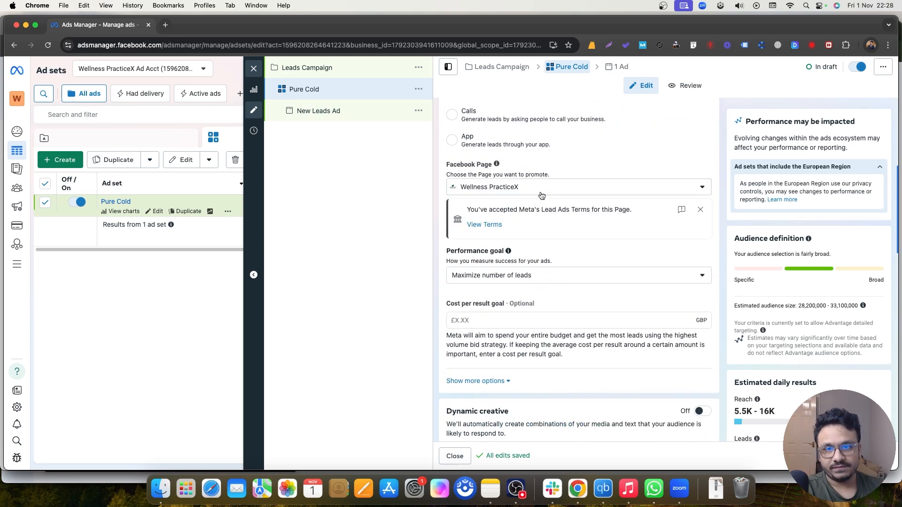
{"action": "scroll", "coordinate": [542, 195], "scroll_direction": "down", "scroll_amount": 3}
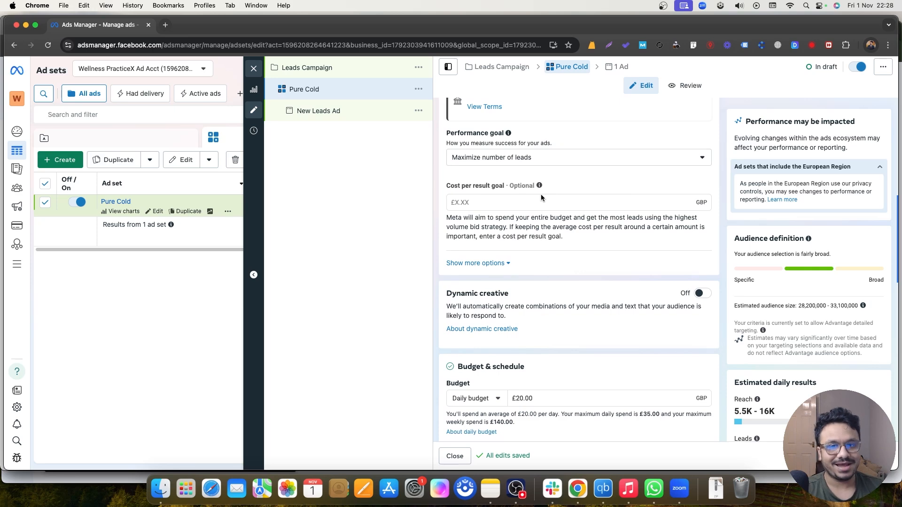
{"action": "scroll", "coordinate": [541, 197], "scroll_direction": "down", "scroll_amount": 1}
{"action": "left_click", "coordinate": [700, 278]}
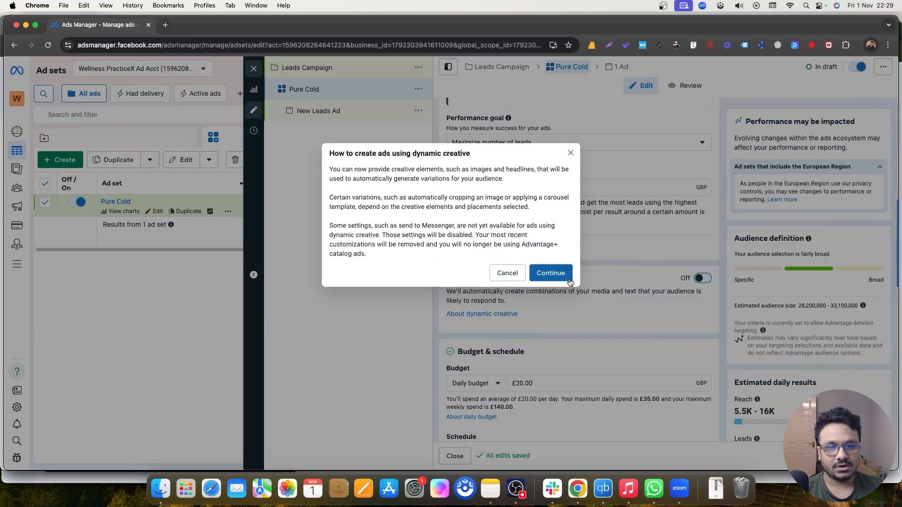
{"action": "left_click", "coordinate": [568, 280]}
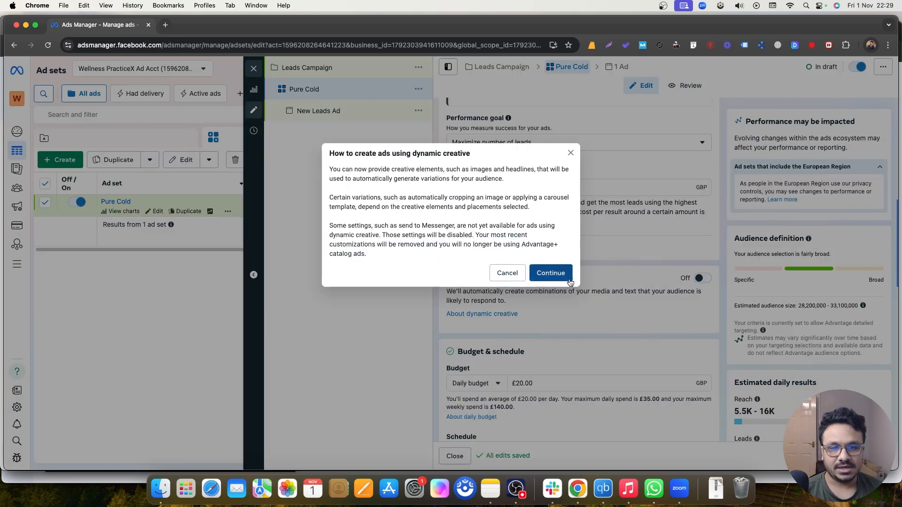
- Set the ad set's daily budget to £35.00
{"action": "scroll", "coordinate": [650, 291], "scroll_direction": "down", "scroll_amount": 1}
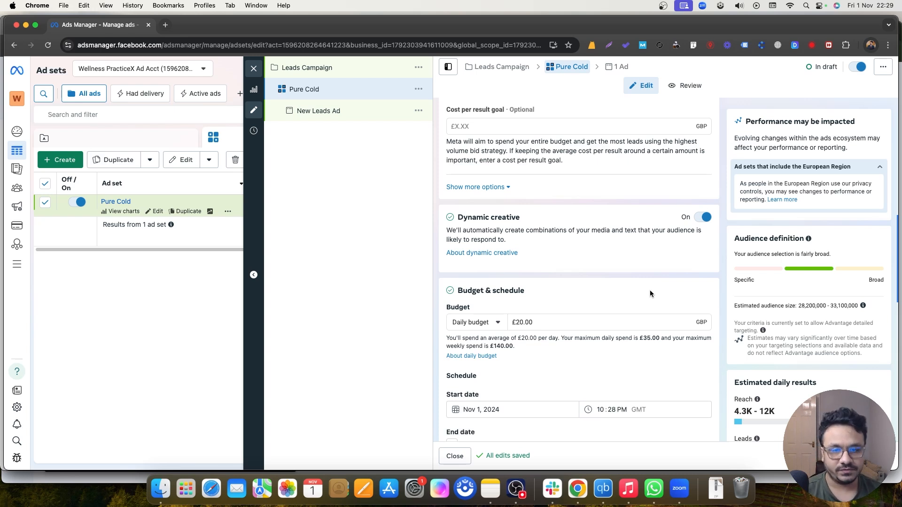
{"action": "scroll", "coordinate": [636, 292], "scroll_direction": "down", "scroll_amount": 1}
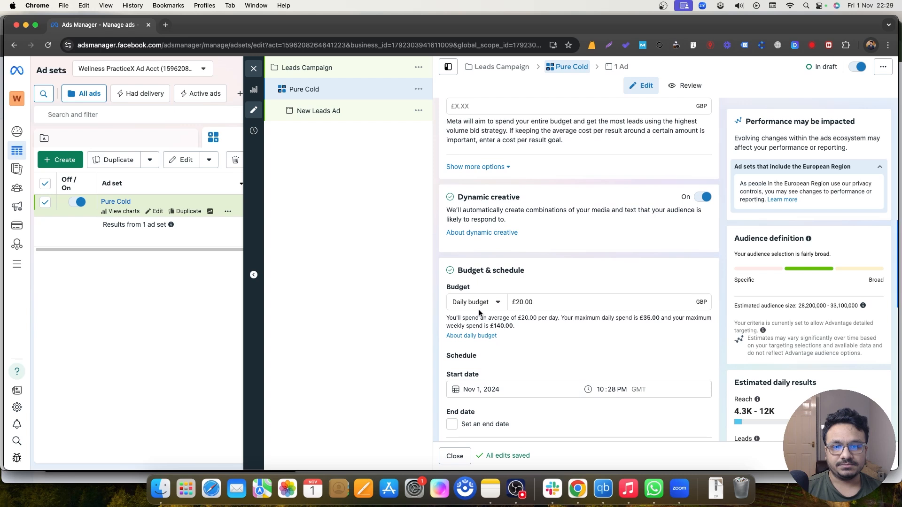
{"action": "left_click", "coordinate": [522, 302]}
{"action": "key", "text": "BackSpace"}
{"action": "key", "text": "BackSpace"}
{"action": "type", "text": "3"}
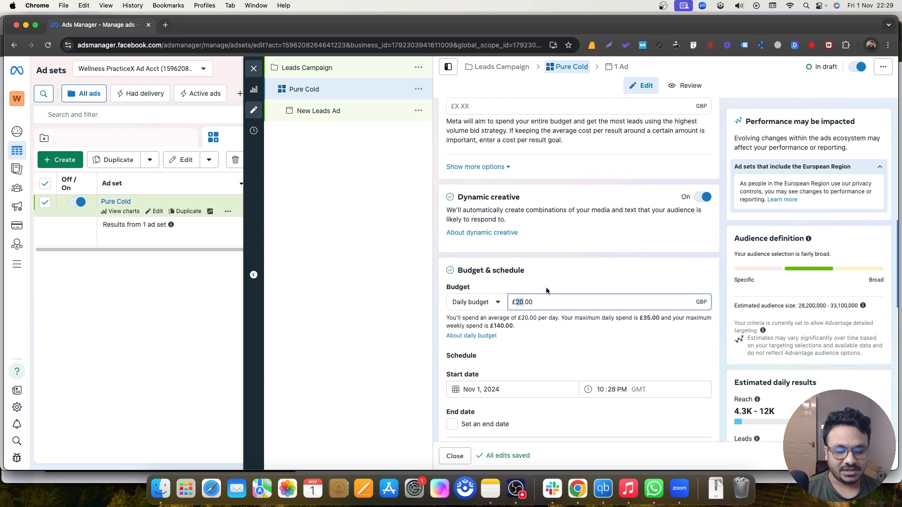
{"action": "type", "text": "5"}
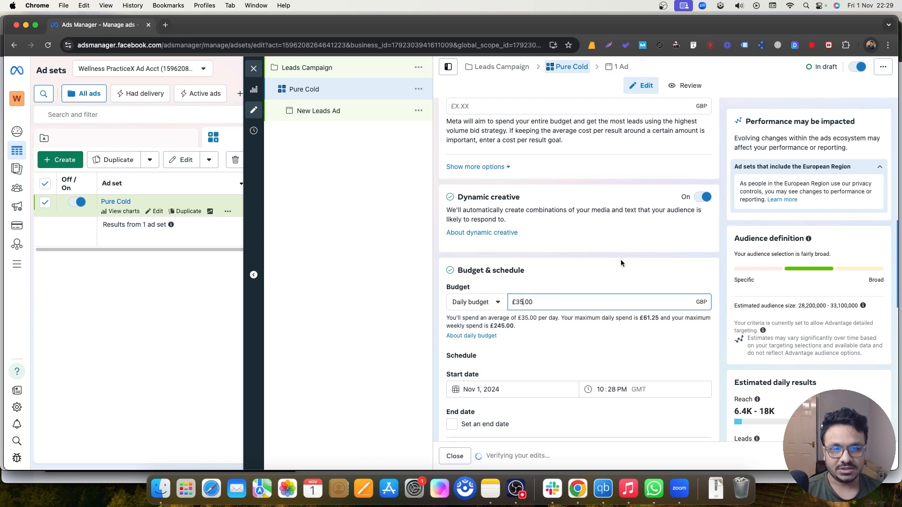
- Remove the United Kingdom from the Pure Cold ad set's included locations
{"action": "left_click", "coordinate": [620, 258]}
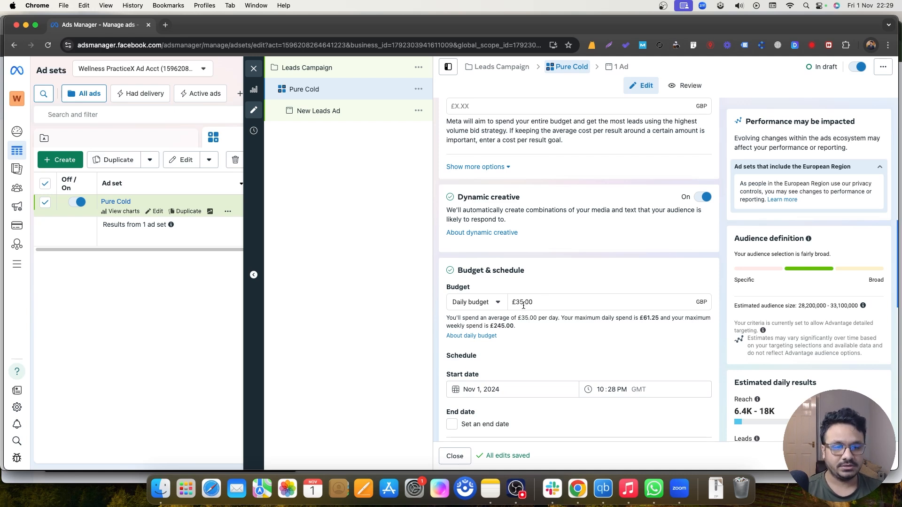
{"action": "scroll", "coordinate": [486, 288], "scroll_direction": "down", "scroll_amount": 7}
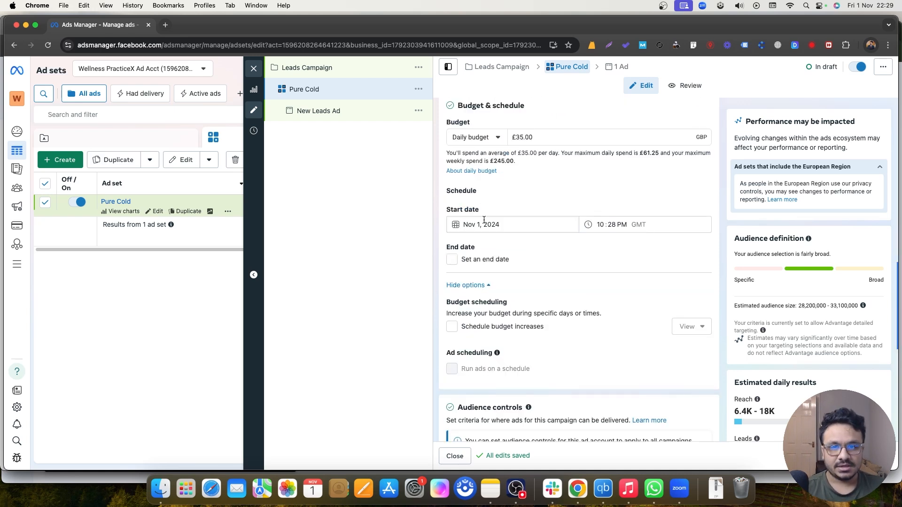
{"action": "scroll", "coordinate": [486, 227], "scroll_direction": "down", "scroll_amount": 3}
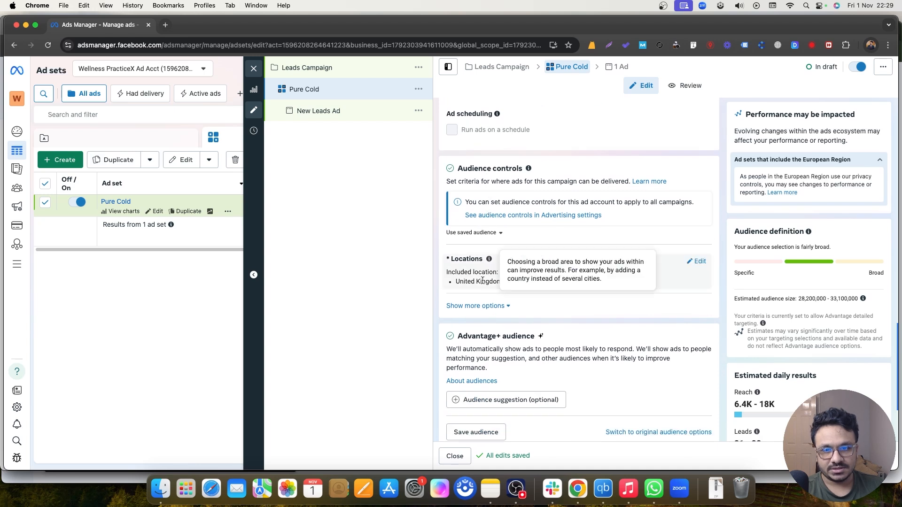
{"action": "left_click", "coordinate": [698, 262]}
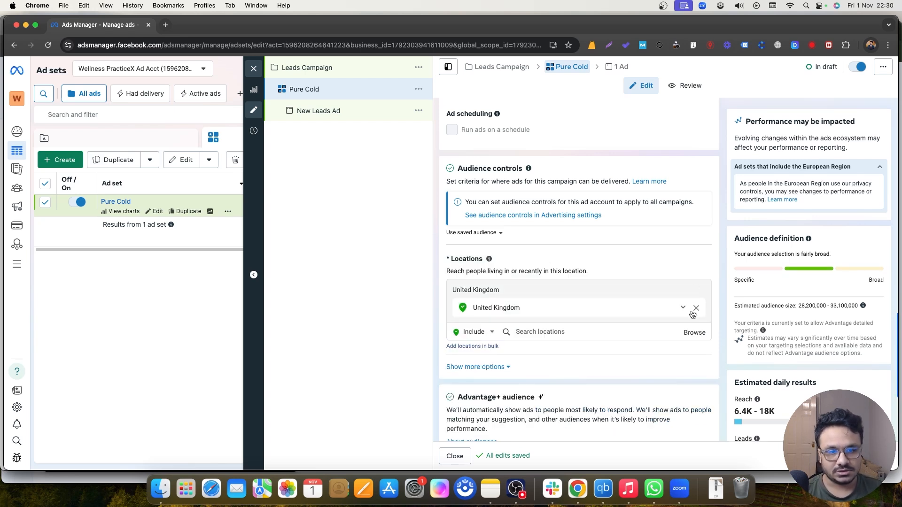
{"action": "left_click", "coordinate": [696, 309]}
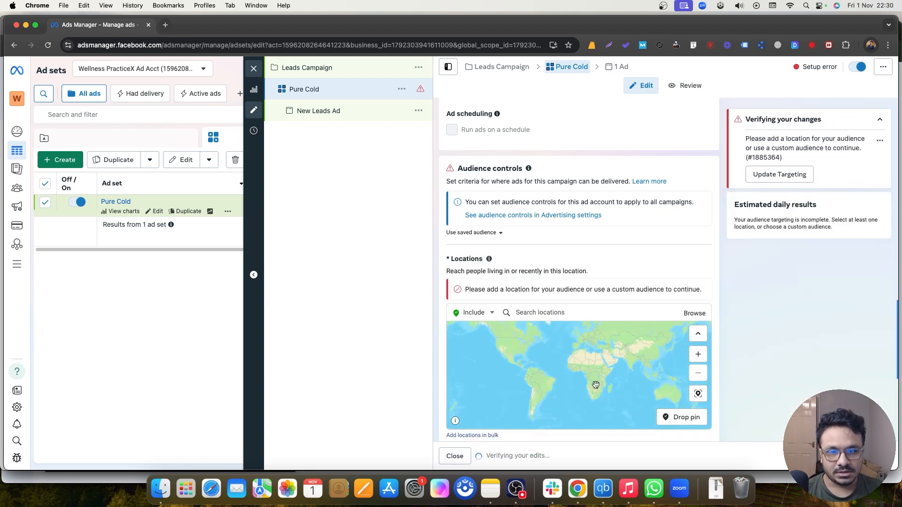
{"action": "scroll", "coordinate": [602, 263], "scroll_direction": "down", "scroll_amount": 2}
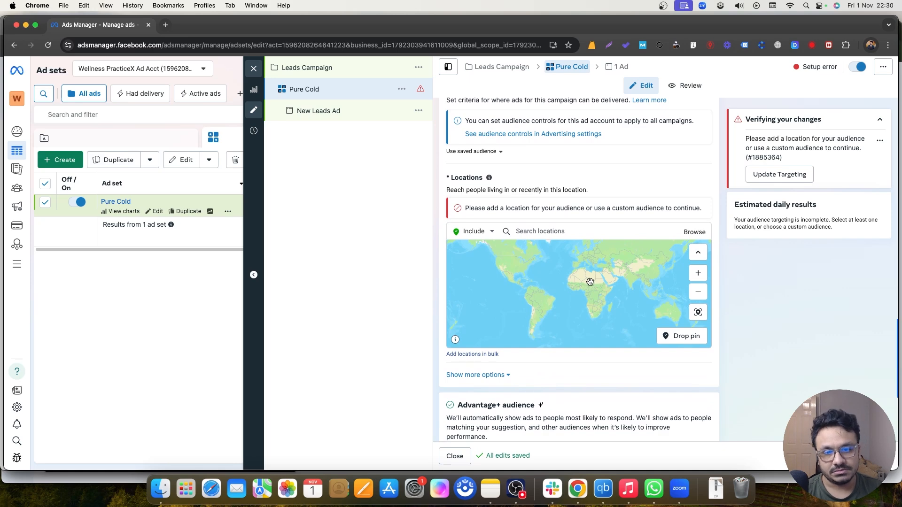
- Add Chelmsford, Essex, England as an included location so the map centres on it
{"action": "mouse_move", "coordinate": [593, 276]}
{"action": "left_mouse_down"}
{"action": "mouse_move", "coordinate": [609, 298]}
{"action": "mouse_move", "coordinate": [586, 283]}
{"action": "left_mouse_up"}
{"action": "scroll", "coordinate": [575, 269], "scroll_direction": "up", "scroll_amount": 5}
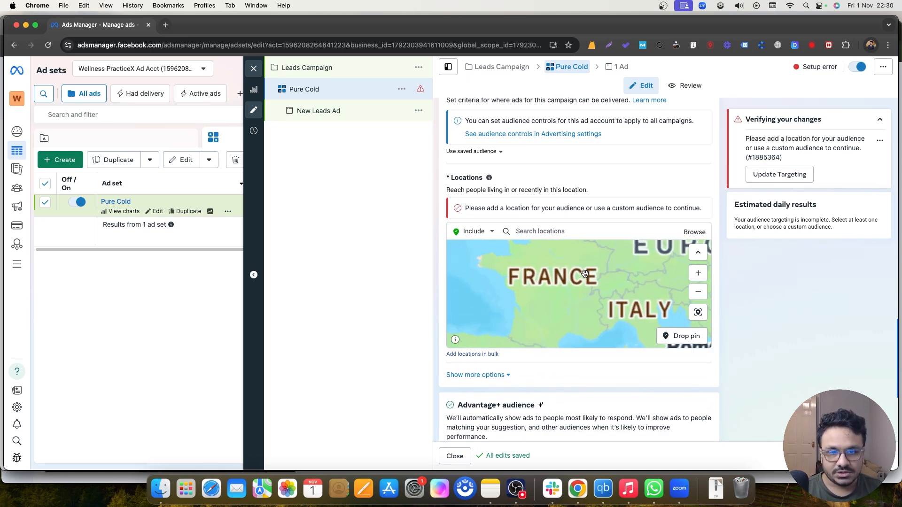
{"action": "left_click", "coordinate": [536, 233]}
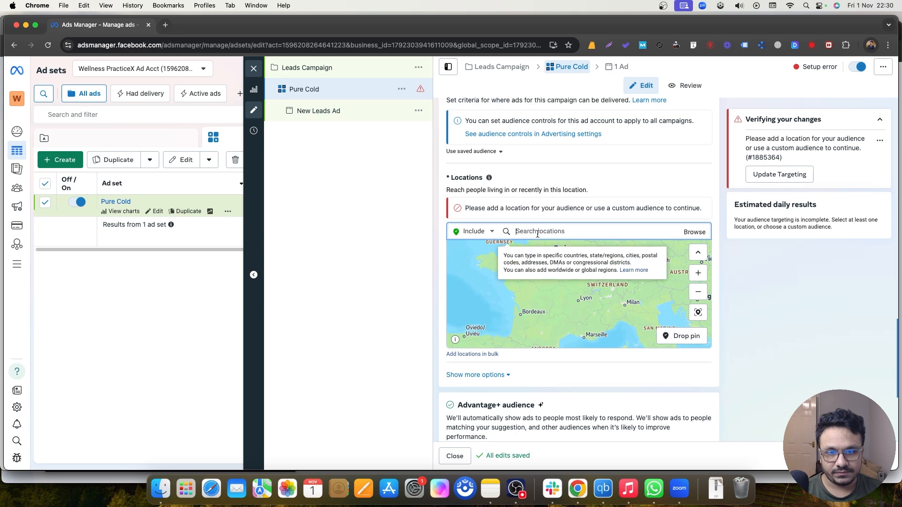
{"action": "type", "text": "Chelmsford"}
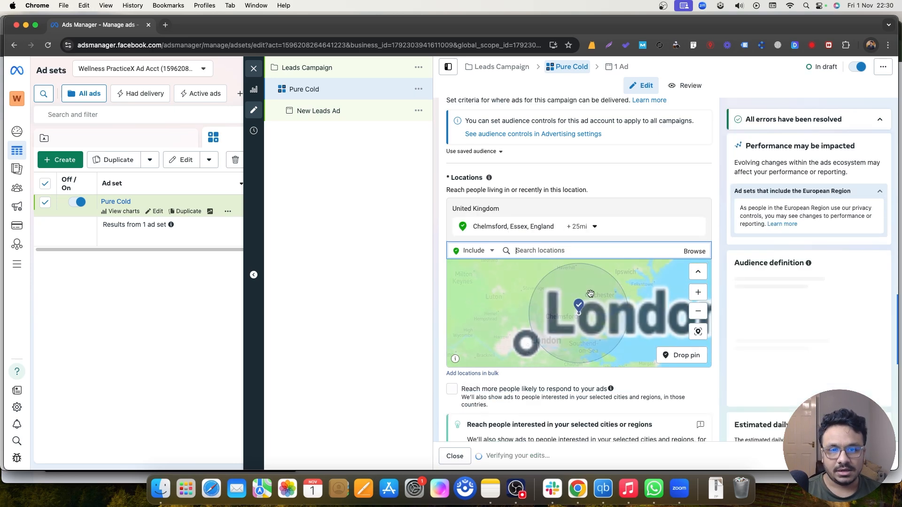
{"action": "left_click", "coordinate": [559, 252]}
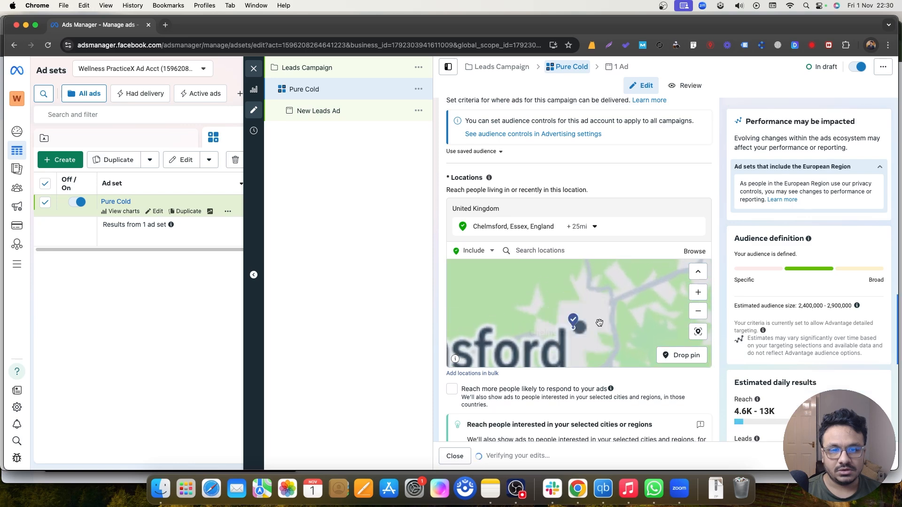
- Replace the Chelmsford location with a pin dropped on the city's map at about (51.7354, 0.4825), covering a 10 mi radius
{"action": "scroll", "coordinate": [591, 330], "scroll_direction": "up", "scroll_amount": 5}
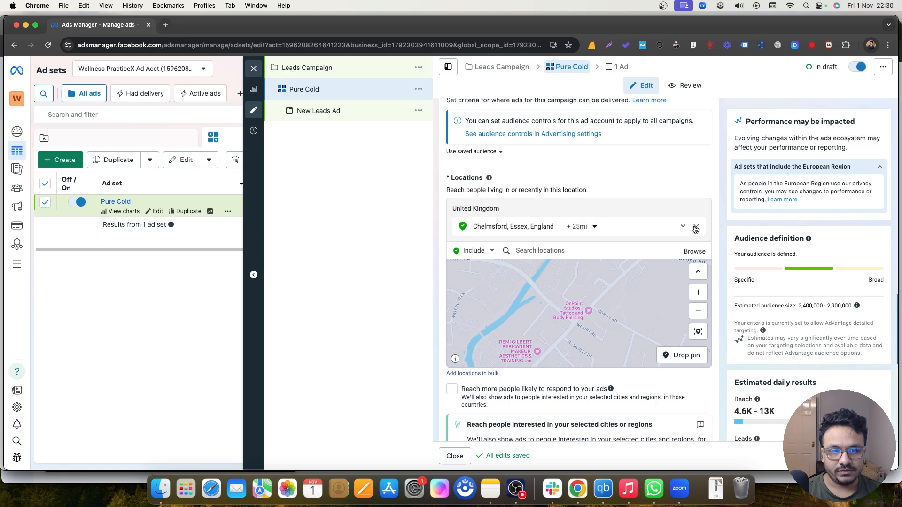
{"action": "left_click", "coordinate": [678, 339]}
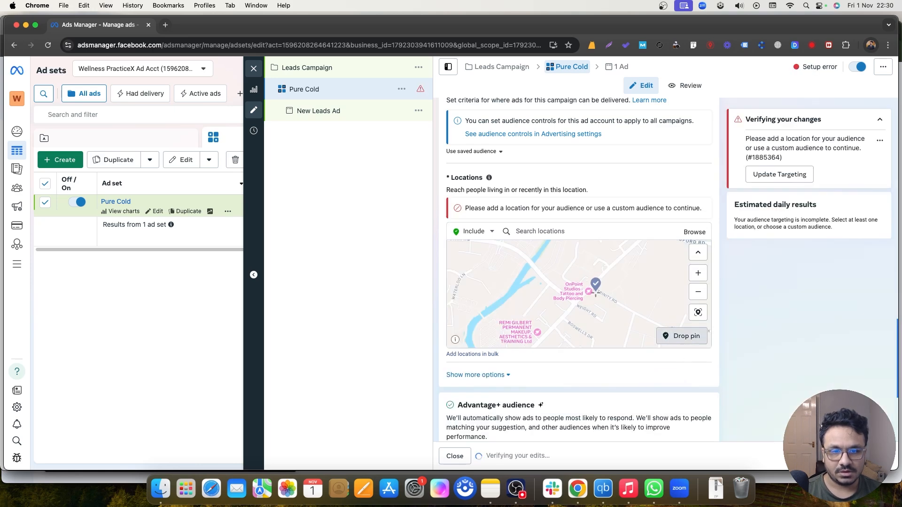
{"action": "left_click", "coordinate": [605, 297]}
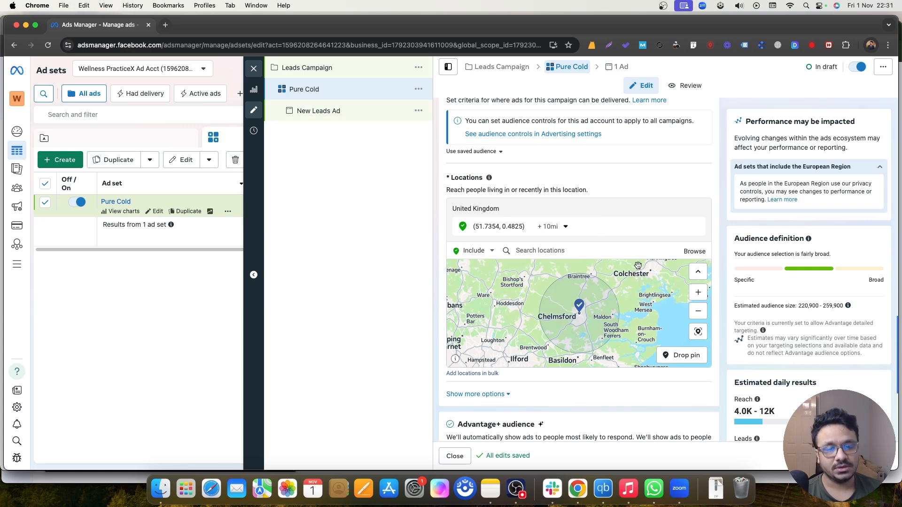
- Go to the New Leads Ad under the Pure Cold ad set and rename it as "Ad"
{"action": "scroll", "coordinate": [677, 205], "scroll_direction": "down", "scroll_amount": 3}
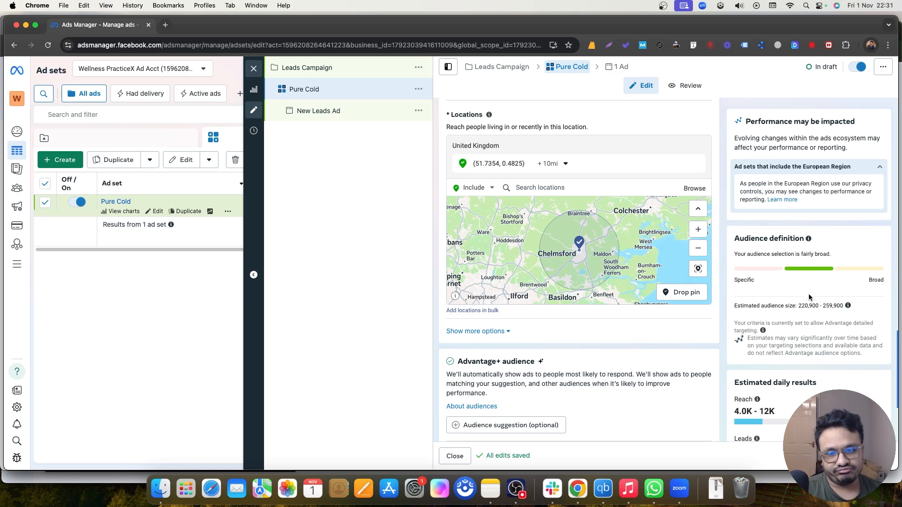
{"action": "scroll", "coordinate": [552, 310], "scroll_direction": "down", "scroll_amount": 3}
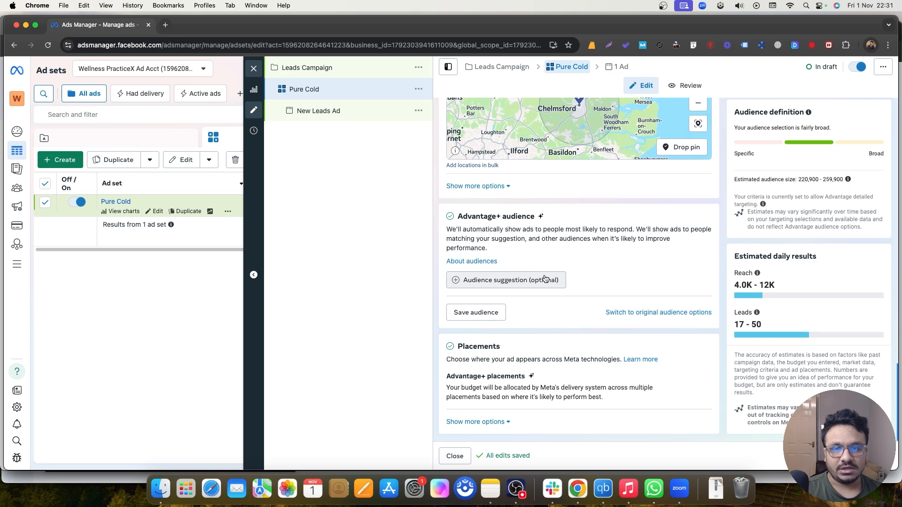
{"action": "scroll", "coordinate": [527, 277], "scroll_direction": "down", "scroll_amount": 1}
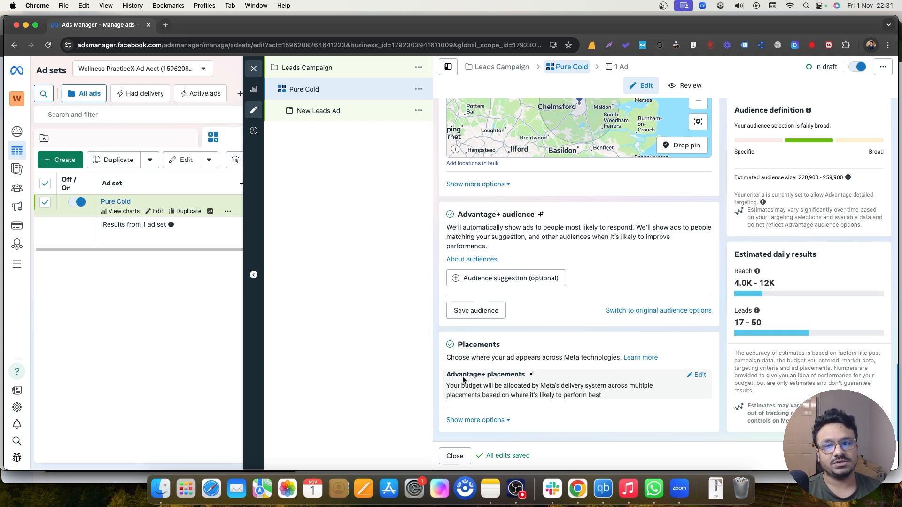
{"action": "left_click", "coordinate": [347, 120]}
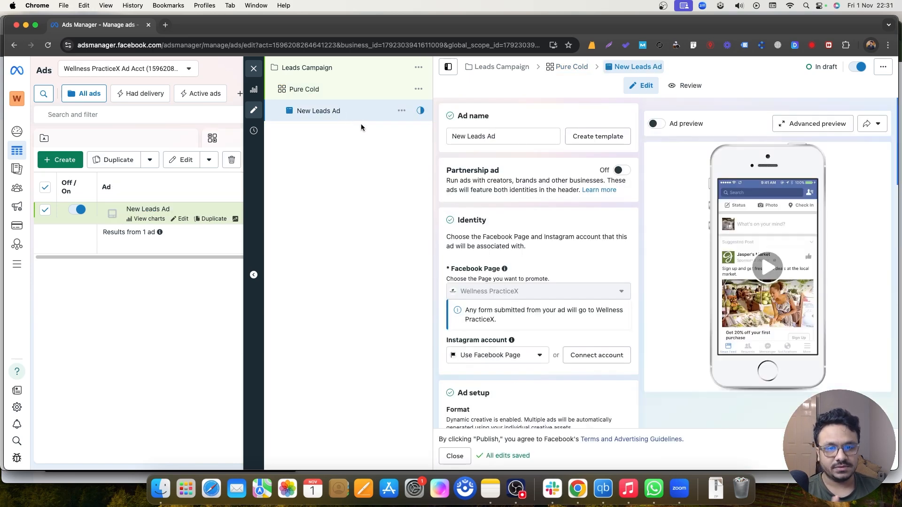
{"action": "left_click_drag", "start_coordinate": [549, 136], "coordinate": [436, 135]}
{"action": "key", "text": "BackSpace"}
{"action": "type", "text": "Ad"}
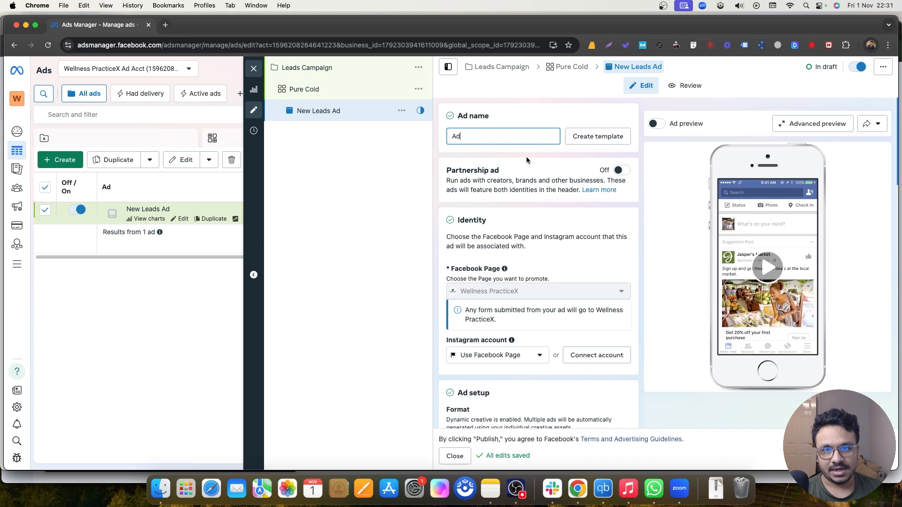
{"action": "left_click", "coordinate": [537, 126]}
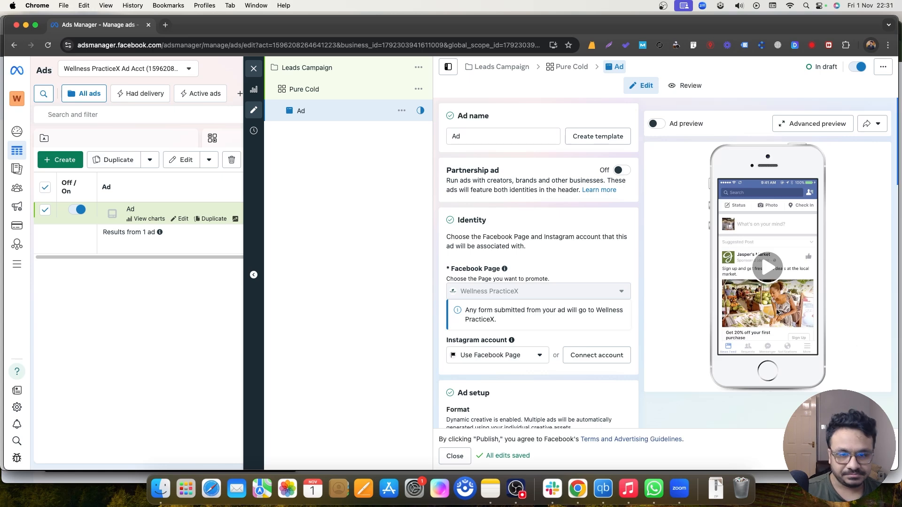
- Start selecting images for the ad creative and upload the nine files 1.png to 9.png to the account images
{"action": "scroll", "coordinate": [559, 319], "scroll_direction": "down", "scroll_amount": 3}
{"action": "mouse_move", "coordinate": [490, 221]}
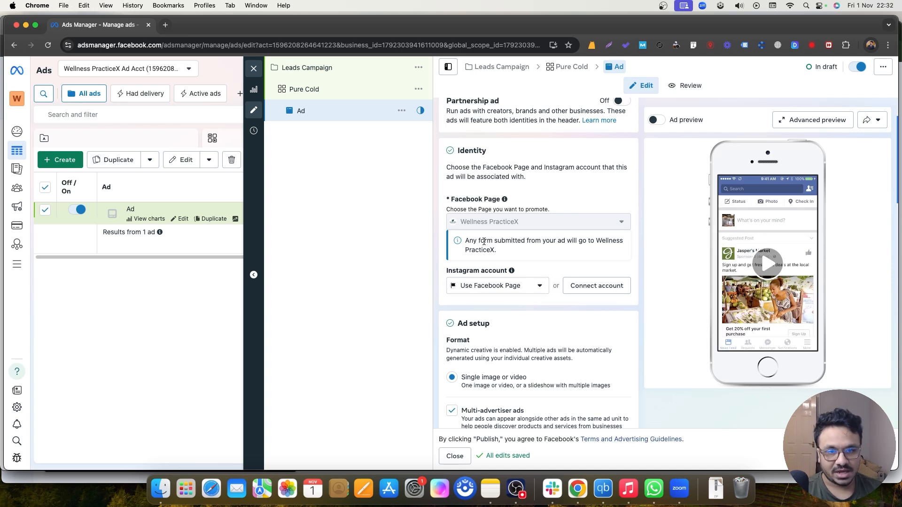
{"action": "scroll", "coordinate": [493, 244], "scroll_direction": "down", "scroll_amount": 4}
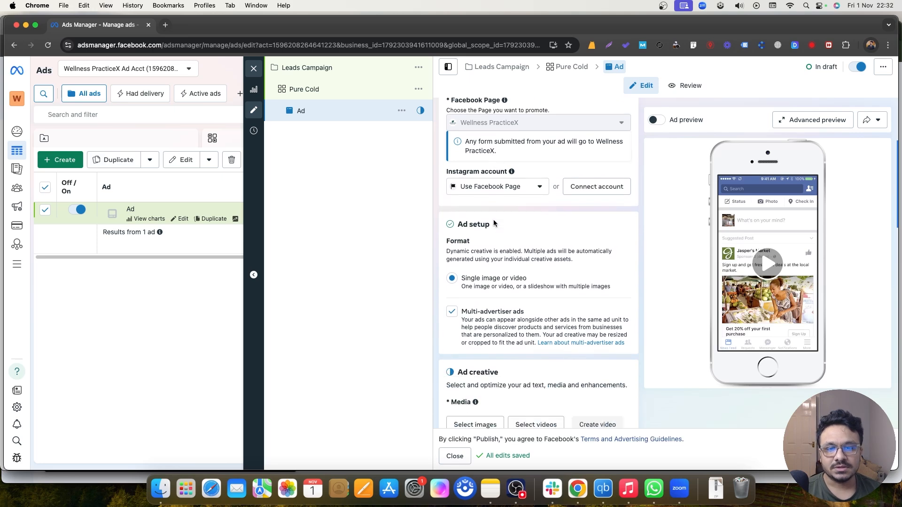
{"action": "scroll", "coordinate": [494, 224], "scroll_direction": "down", "scroll_amount": 8}
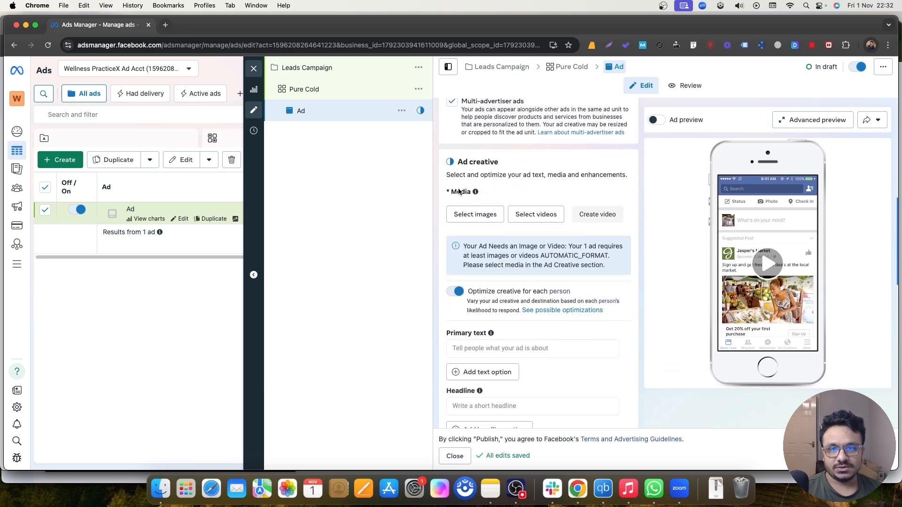
{"action": "scroll", "coordinate": [465, 197], "scroll_direction": "up", "scroll_amount": 12}
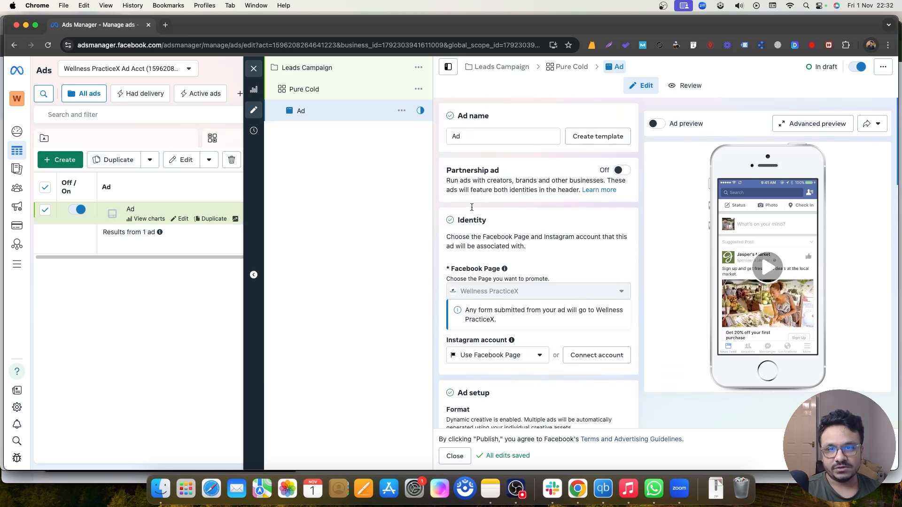
{"action": "scroll", "coordinate": [472, 208], "scroll_direction": "down", "scroll_amount": 9}
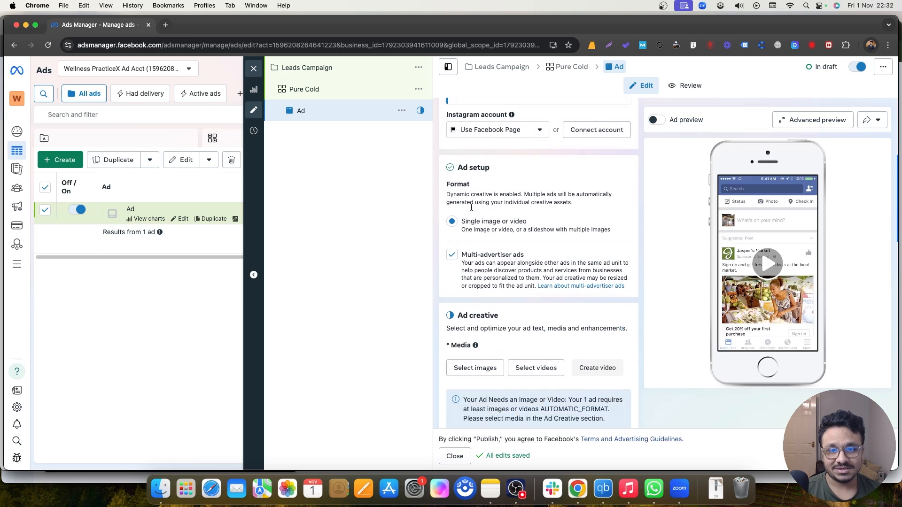
{"action": "scroll", "coordinate": [471, 207], "scroll_direction": "down", "scroll_amount": 3}
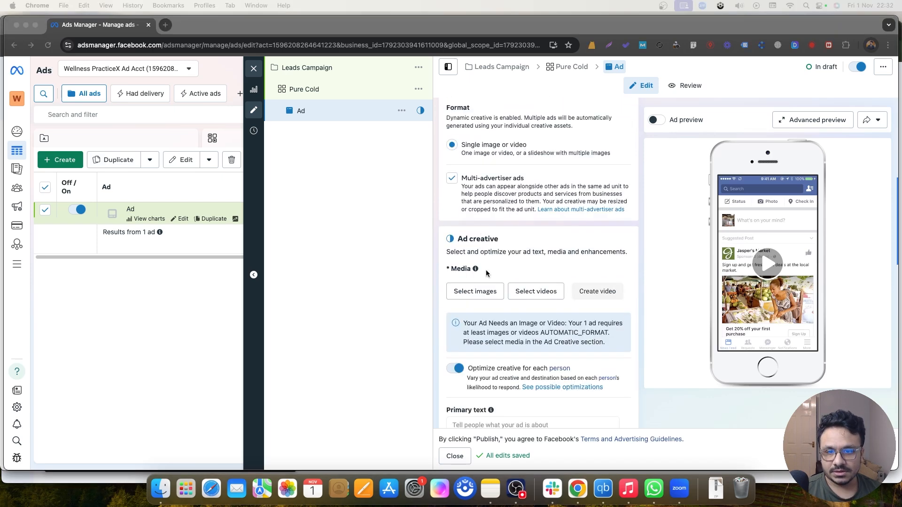
{"action": "left_click", "coordinate": [485, 296]}
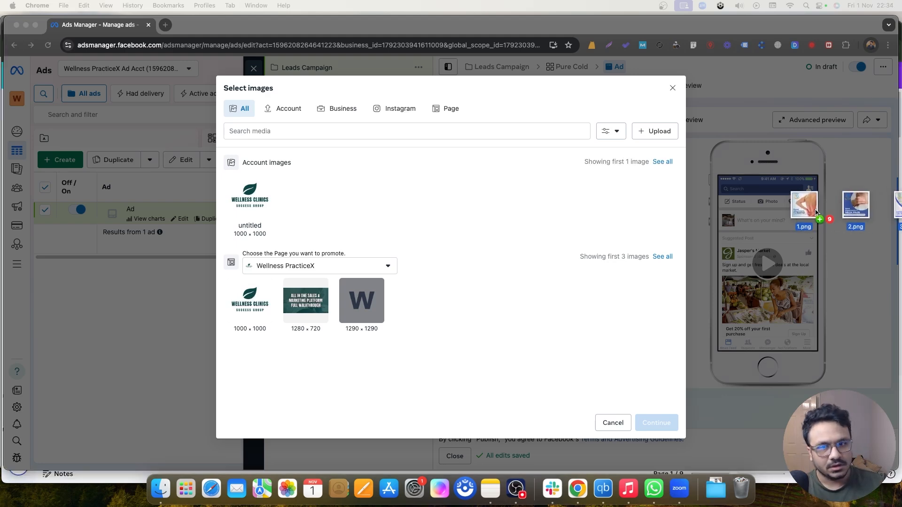
{"action": "left_click_drag", "start_coordinate": [803, 207], "coordinate": [382, 196]}
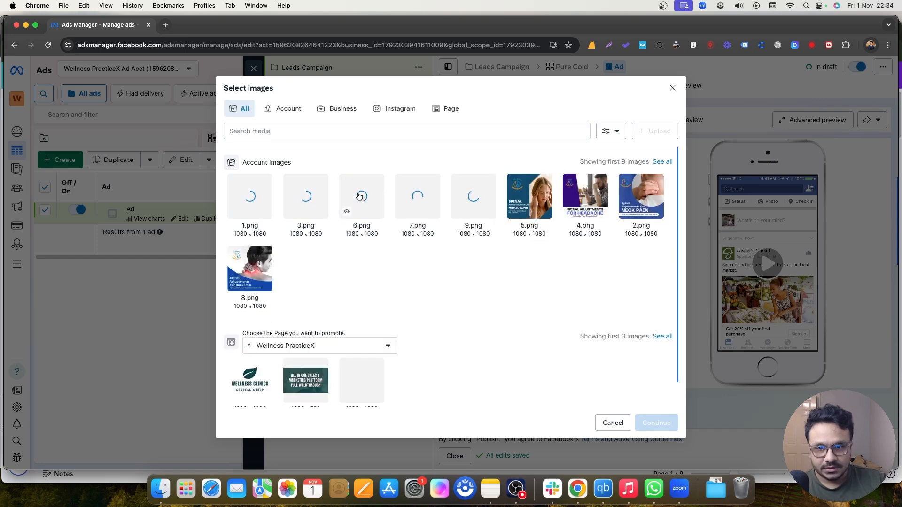
- Select all nine uploaded images, 1.png to 9.png, and add them to the ad's media
{"action": "left_click", "coordinate": [268, 209]}
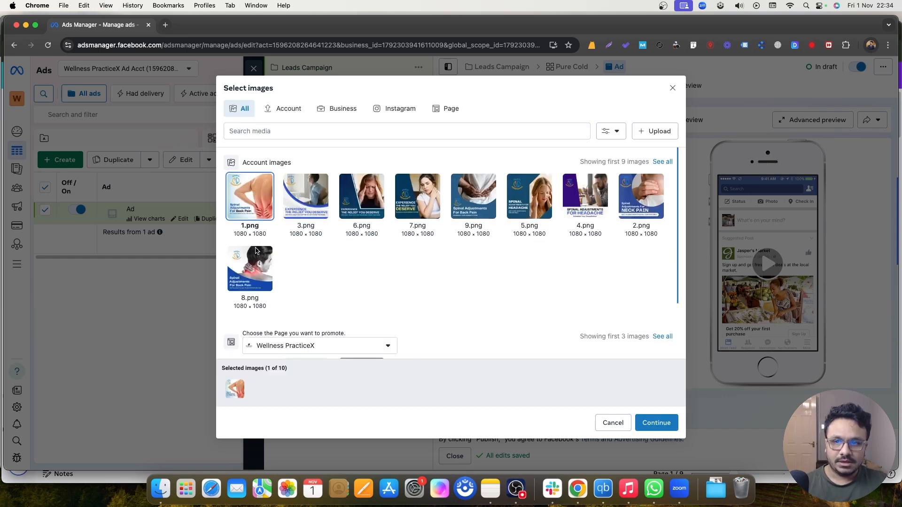
{"action": "left_click", "coordinate": [254, 267]}
{"action": "left_click", "coordinate": [369, 203]}
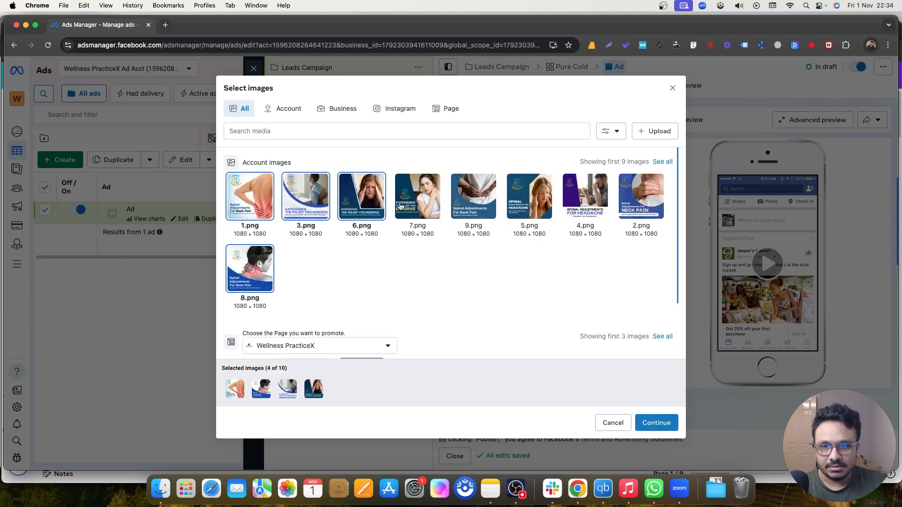
{"action": "left_click", "coordinate": [404, 210]}
{"action": "left_click", "coordinate": [476, 209]}
{"action": "left_click", "coordinate": [529, 202]}
{"action": "left_click", "coordinate": [640, 197]}
{"action": "left_click", "coordinate": [597, 193]}
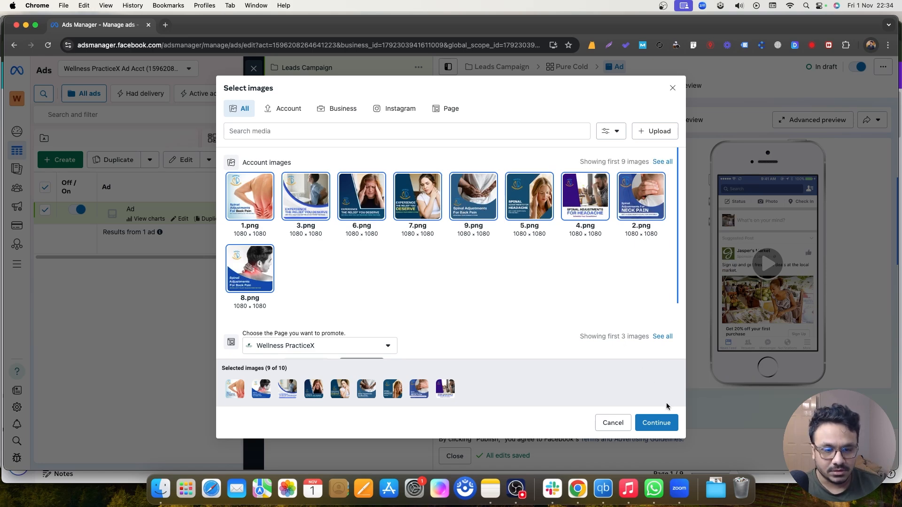
{"action": "left_click", "coordinate": [656, 422]}
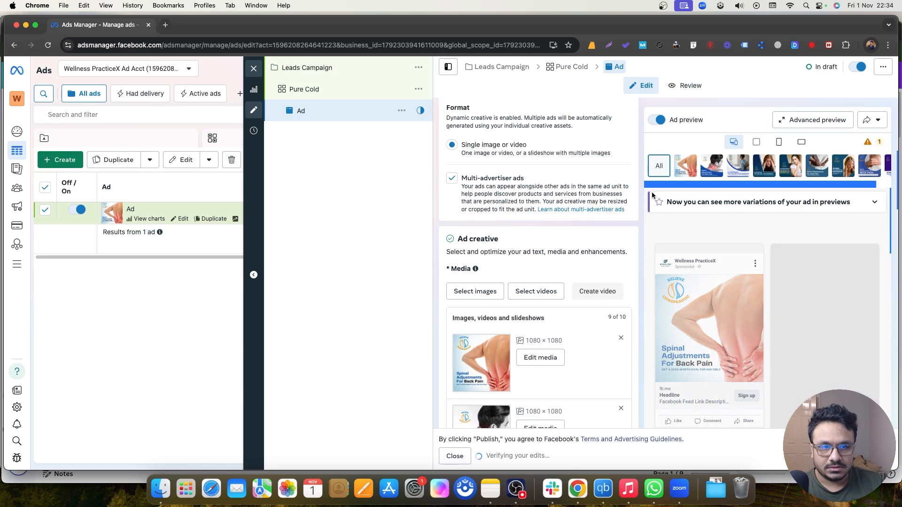
- Review the images added to the ad and the primary text, headline and description fields beneath them
{"action": "scroll", "coordinate": [547, 258], "scroll_direction": "down", "scroll_amount": 5}
{"action": "scroll", "coordinate": [545, 255], "scroll_direction": "down", "scroll_amount": 10}
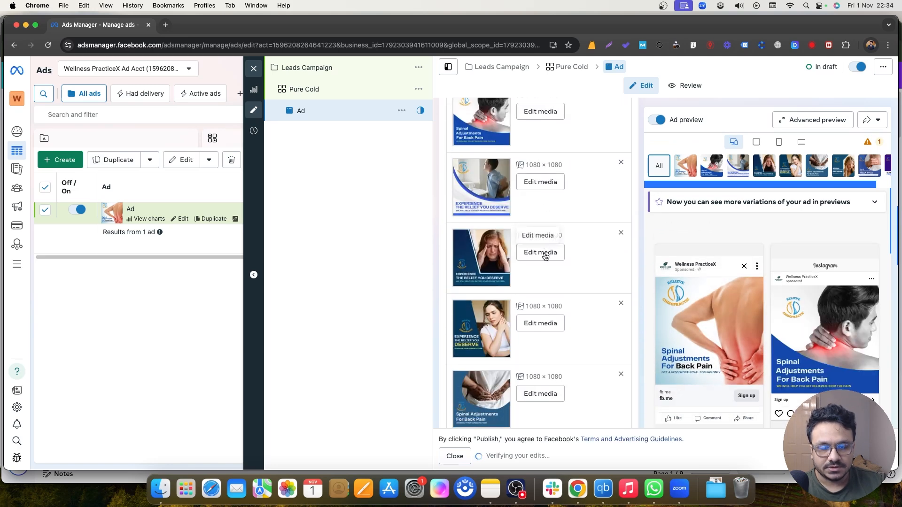
{"action": "scroll", "coordinate": [544, 256], "scroll_direction": "up", "scroll_amount": 5}
{"action": "scroll", "coordinate": [543, 254], "scroll_direction": "up", "scroll_amount": 8}
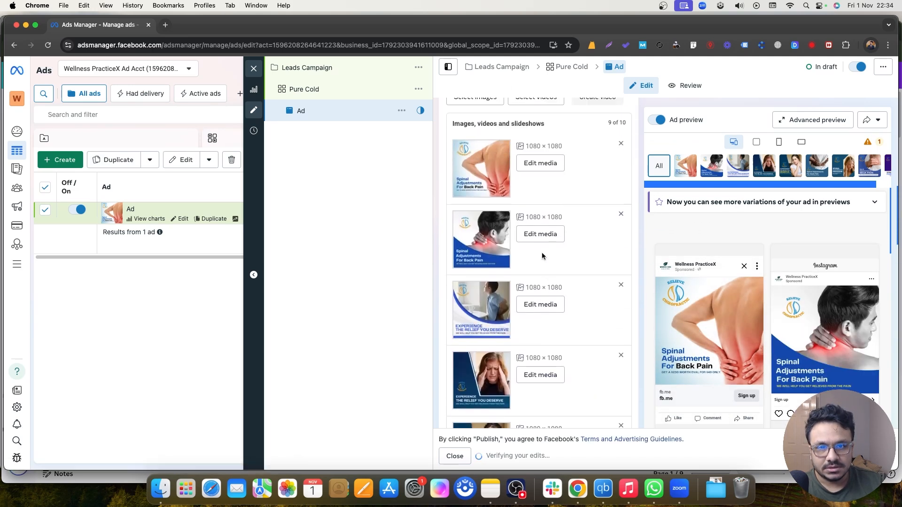
{"action": "scroll", "coordinate": [541, 254], "scroll_direction": "down", "scroll_amount": 12}
{"action": "scroll", "coordinate": [541, 256], "scroll_direction": "down", "scroll_amount": 3}
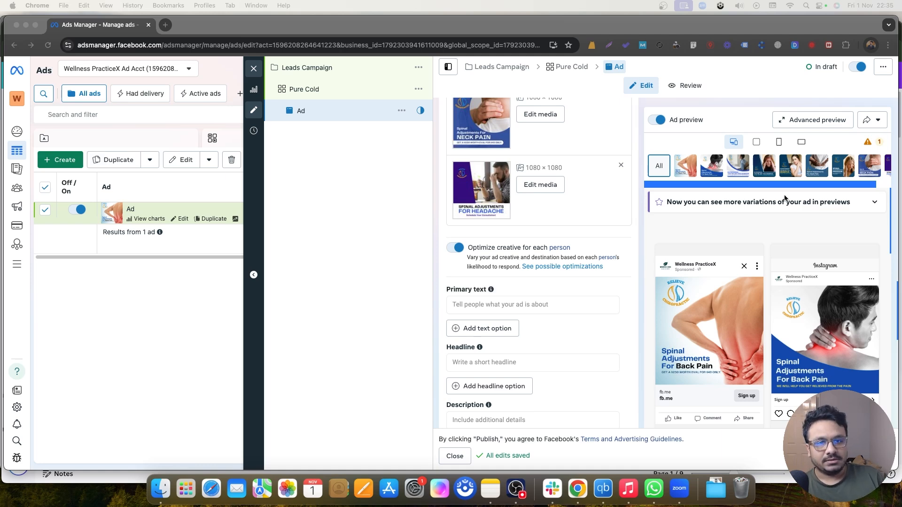
{"action": "scroll", "coordinate": [546, 236], "scroll_direction": "up", "scroll_amount": 10}
{"action": "scroll", "coordinate": [547, 236], "scroll_direction": "down", "scroll_amount": 5}
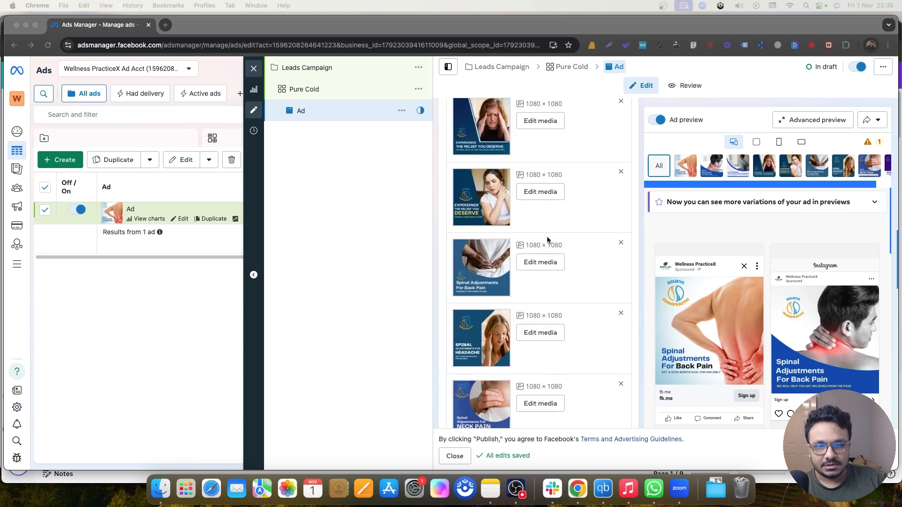
- Copy the body of Ad Copy 1 from the ChatGPT conversation and paste it as the ad's primary text
{"action": "scroll", "coordinate": [547, 235], "scroll_direction": "down", "scroll_amount": 10}
{"action": "scroll", "coordinate": [544, 221], "scroll_direction": "up", "scroll_amount": 2}
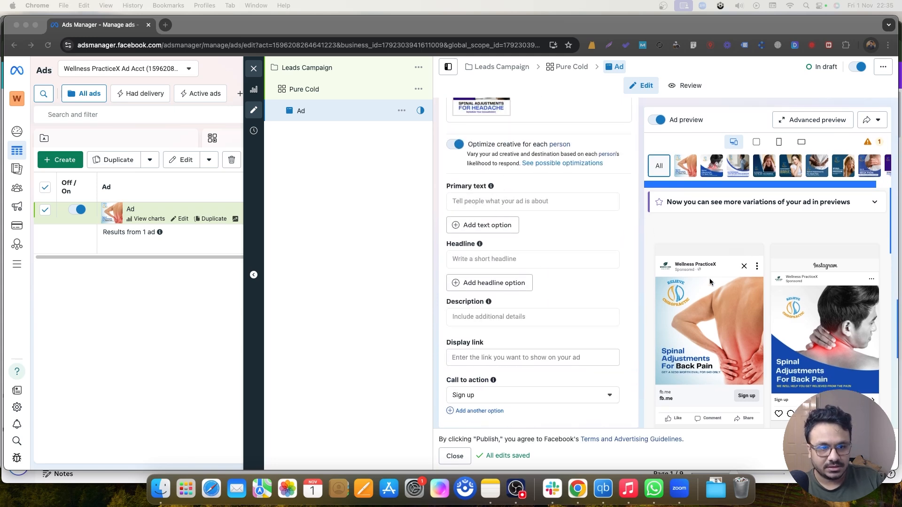
{"action": "scroll", "coordinate": [711, 282], "scroll_direction": "down", "scroll_amount": 1}
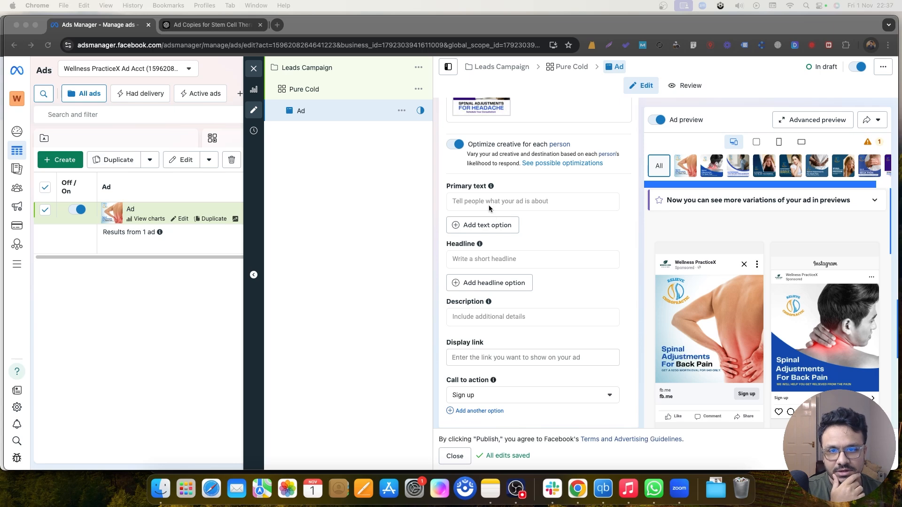
{"action": "left_click", "coordinate": [488, 205]}
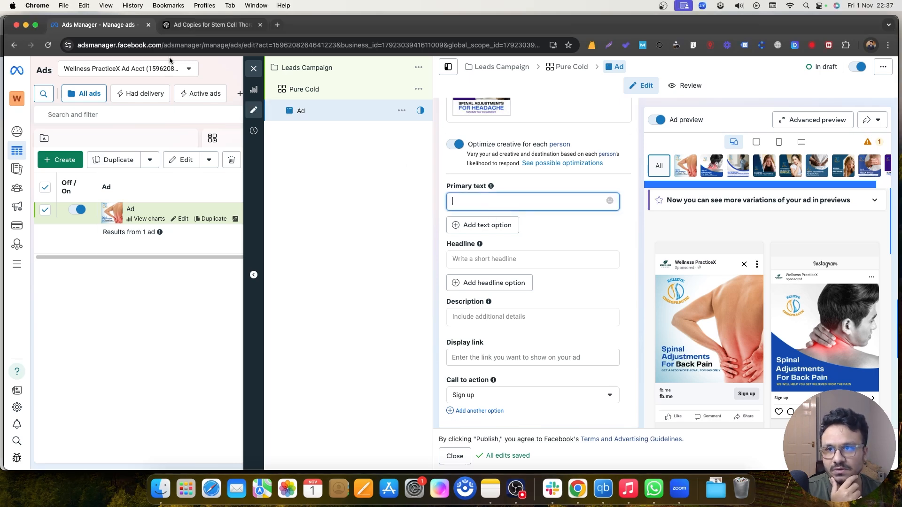
{"action": "left_click", "coordinate": [185, 28]}
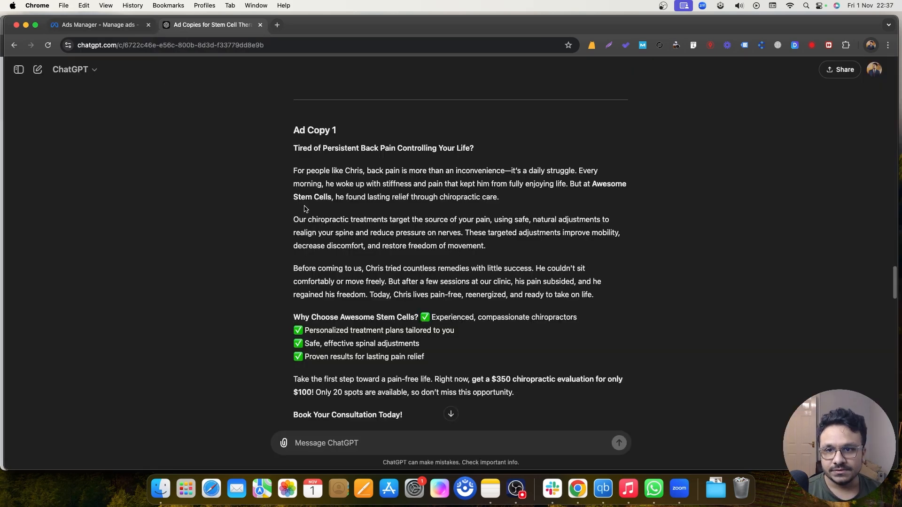
{"action": "left_click_drag", "start_coordinate": [294, 148], "coordinate": [419, 400]}
{"action": "scroll", "coordinate": [371, 268], "scroll_direction": "down", "scroll_amount": 1}
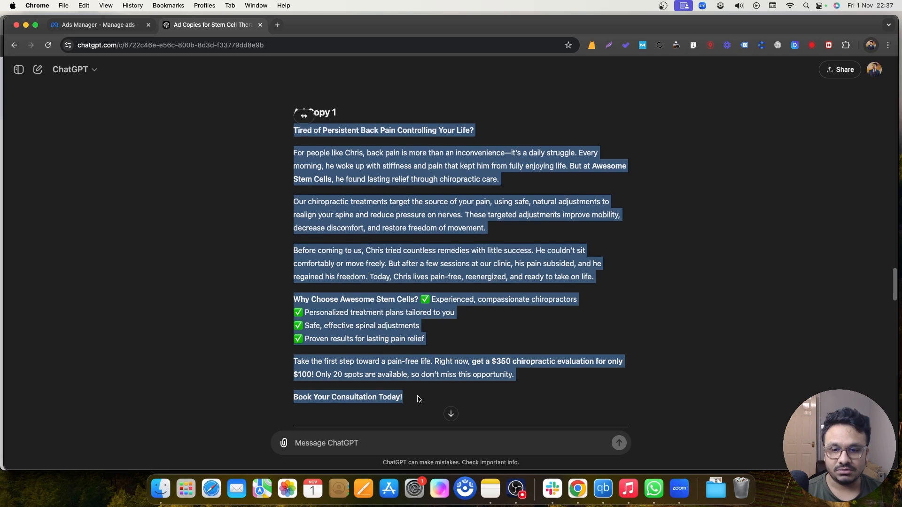
{"action": "left_click", "coordinate": [131, 26]}
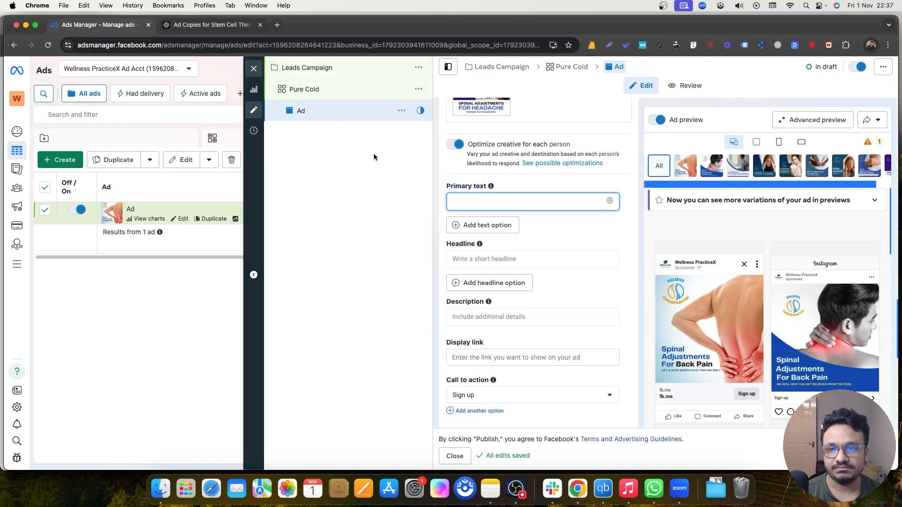
{"action": "key", "text": "super+v"}
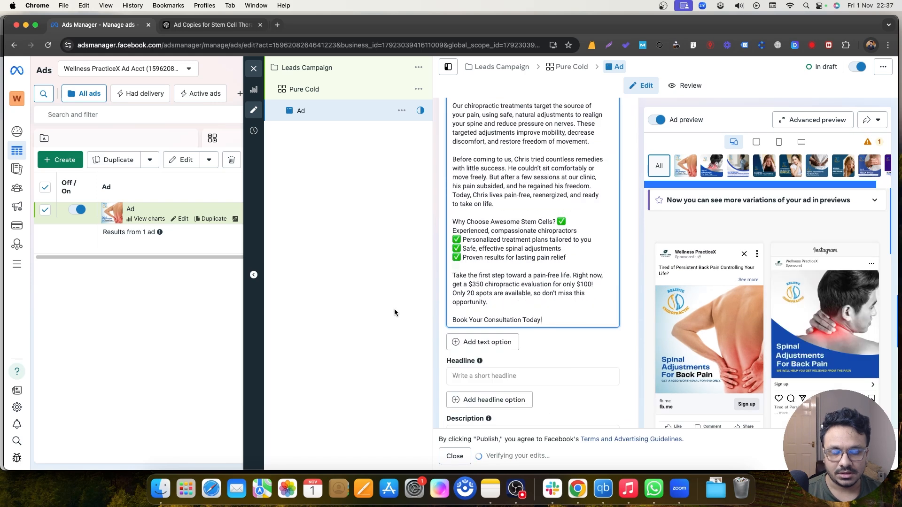
- Copy the body of Ad Copy 2 from the ChatGPT conversation and return to the ad in Ads Manager
{"action": "left_click", "coordinate": [185, 26]}
{"action": "left_click", "coordinate": [154, 28]}
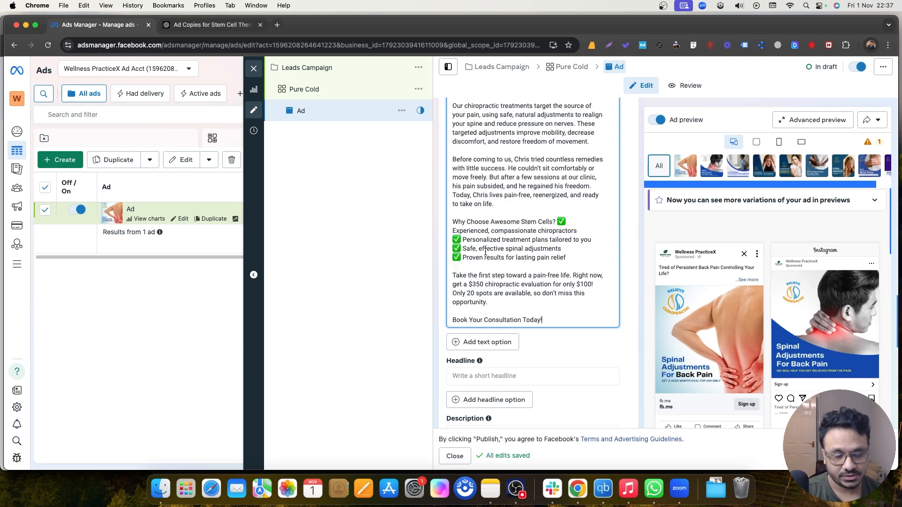
{"action": "left_click", "coordinate": [212, 25]}
{"action": "scroll", "coordinate": [362, 216], "scroll_direction": "down", "scroll_amount": 5}
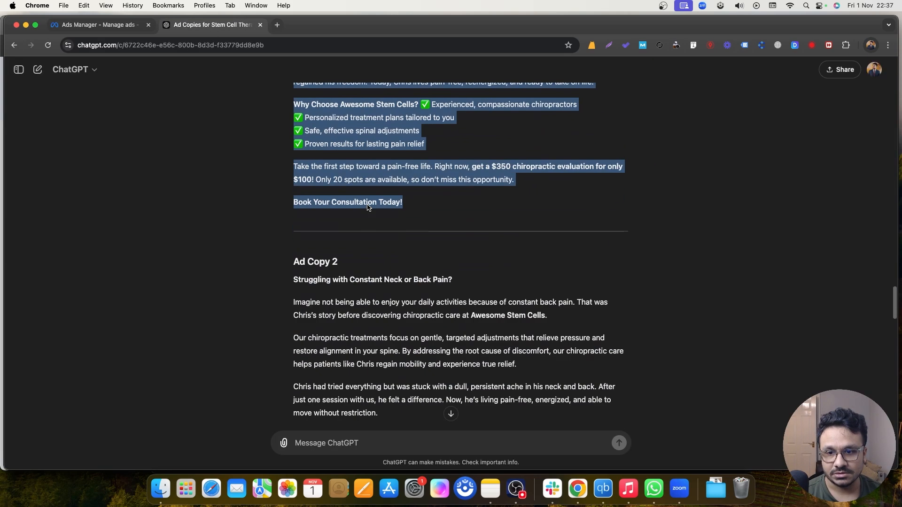
{"action": "left_click_drag", "start_coordinate": [287, 248], "coordinate": [423, 408]}
{"action": "key", "text": "super+c"}
{"action": "scroll", "coordinate": [300, 276], "scroll_direction": "down", "scroll_amount": 3}
{"action": "left_click", "coordinate": [99, 25]}
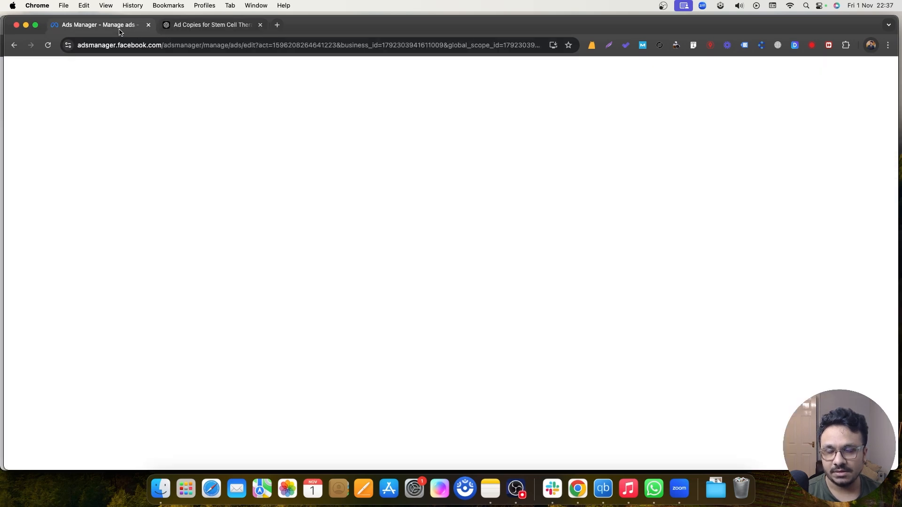
- Add a second primary text option to the ad and paste the copied Ad Copy 2 text into it
{"action": "scroll", "coordinate": [471, 195], "scroll_direction": "up", "scroll_amount": 6}
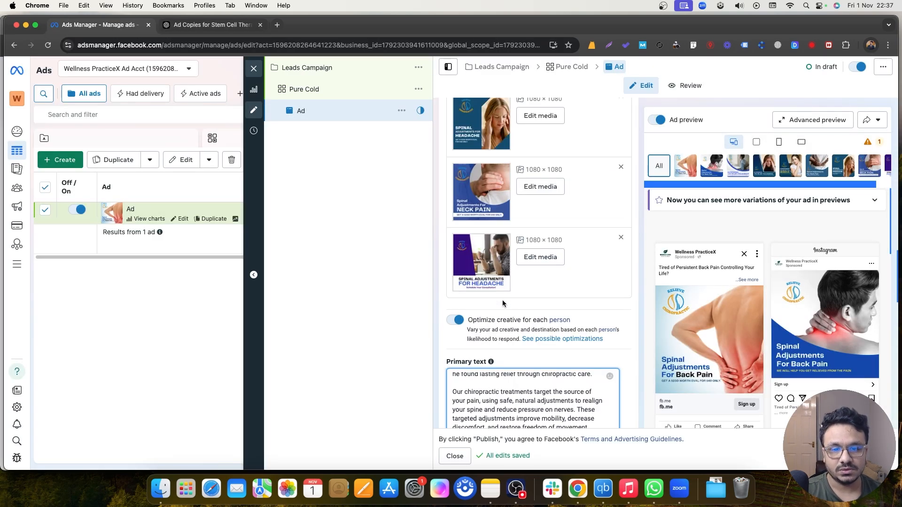
{"action": "scroll", "coordinate": [502, 299], "scroll_direction": "down", "scroll_amount": 6}
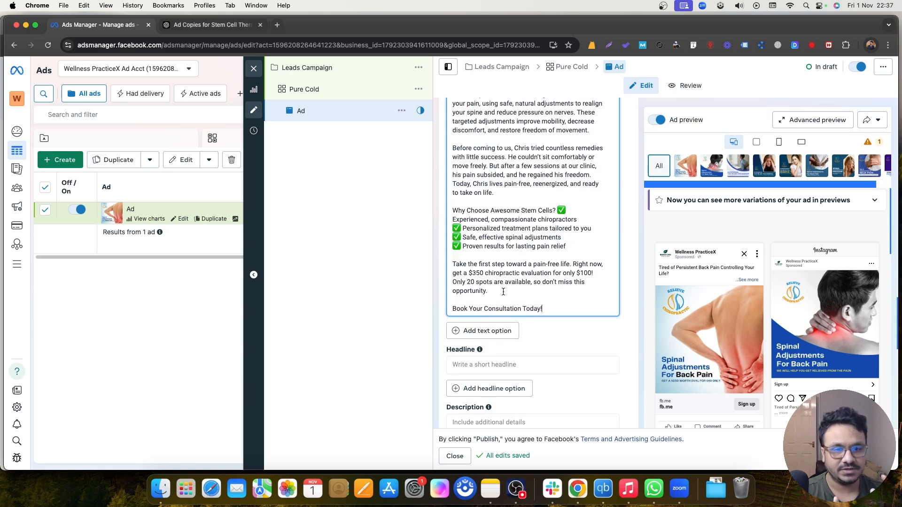
{"action": "scroll", "coordinate": [492, 346], "scroll_direction": "down", "scroll_amount": 2}
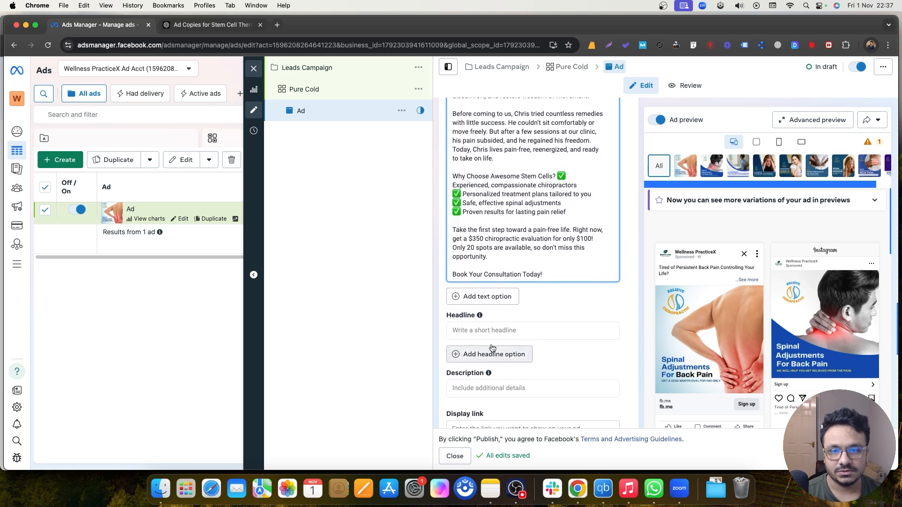
{"action": "left_click", "coordinate": [488, 297]}
{"action": "left_click", "coordinate": [469, 307]}
{"action": "key", "text": "super+v"}
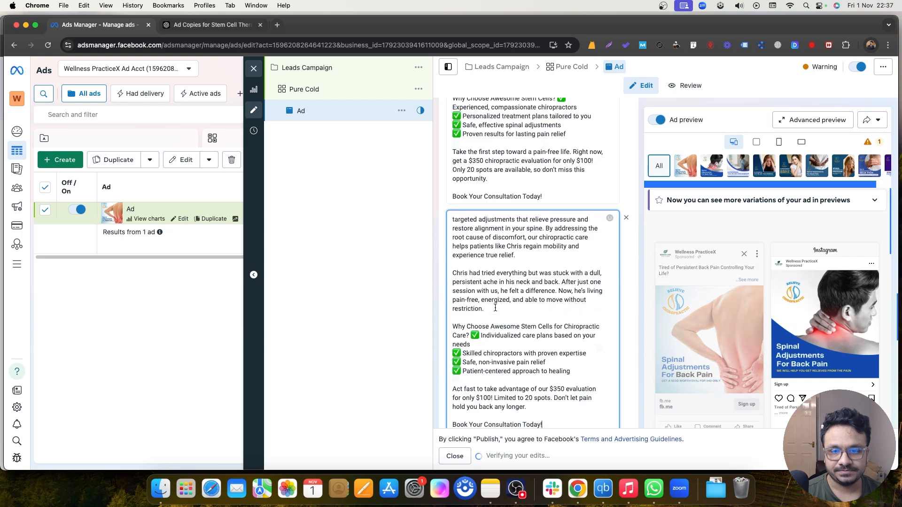
- Copy the body of Ad Copy 3 from the ChatGPT conversation and paste it as the ad's third primary text option
{"action": "left_click", "coordinate": [211, 24]}
{"action": "scroll", "coordinate": [324, 161], "scroll_direction": "down", "scroll_amount": 5}
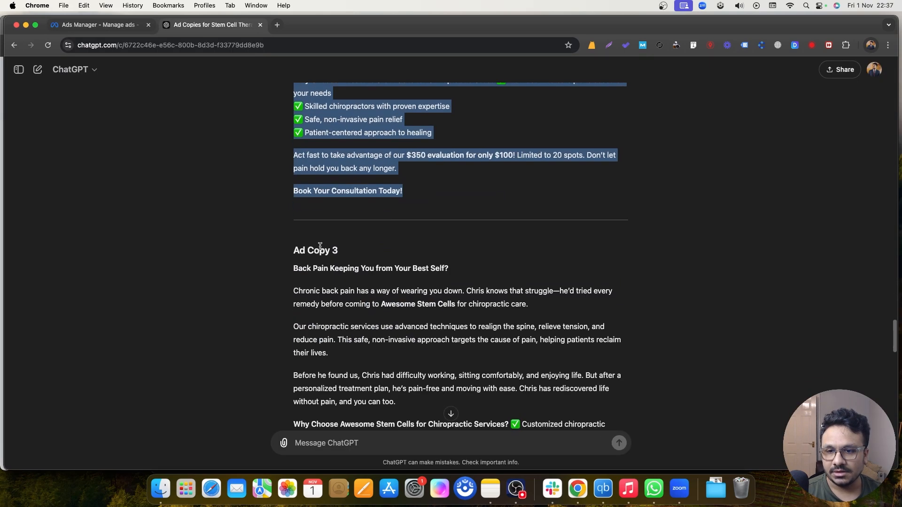
{"action": "left_click_drag", "start_coordinate": [294, 268], "coordinate": [425, 328]}
{"action": "scroll", "coordinate": [332, 292], "scroll_direction": "down", "scroll_amount": 5}
{"action": "key", "text": "super+c"}
{"action": "left_click", "coordinate": [96, 24]}
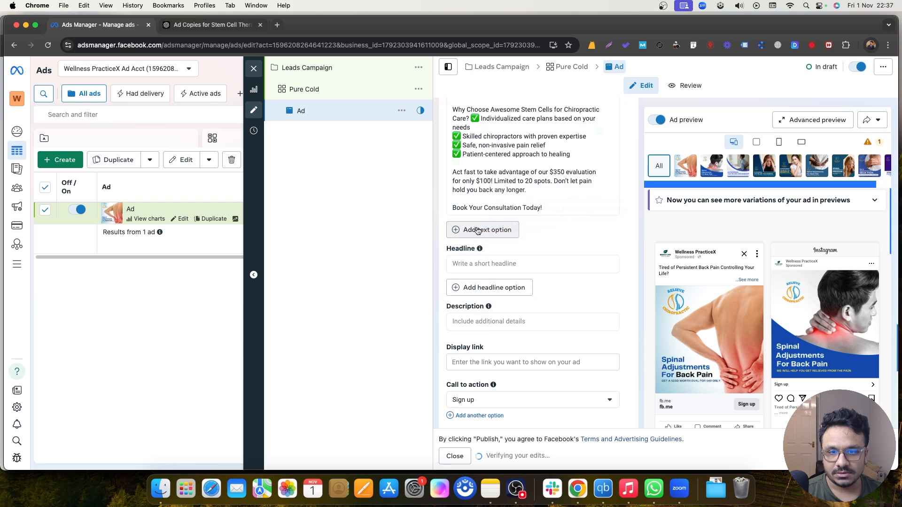
{"action": "left_click", "coordinate": [473, 229]}
{"action": "left_click", "coordinate": [473, 238]}
{"action": "key", "text": "super+v"}
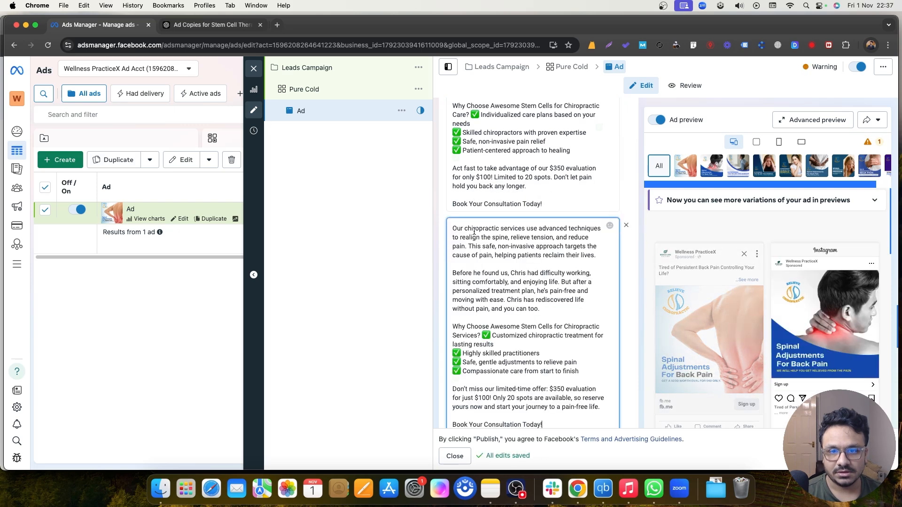
- Copy the body of Ad Copy 4 from the ChatGPT conversation and paste it as the ad's fourth primary text option
{"action": "key", "text": "ctrl+Tab"}
{"action": "scroll", "coordinate": [303, 207], "scroll_direction": "down", "scroll_amount": 7}
{"action": "scroll", "coordinate": [341, 246], "scroll_direction": "up", "scroll_amount": 2}
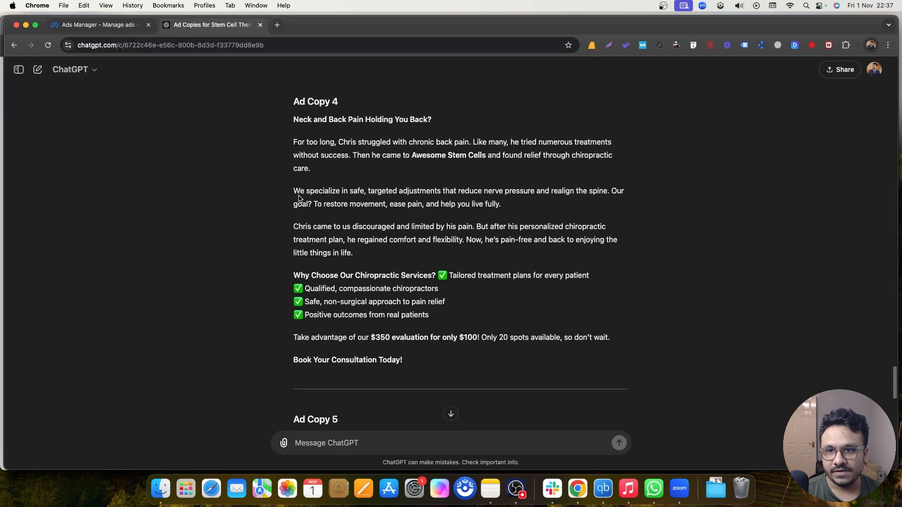
{"action": "left_click_drag", "start_coordinate": [292, 161], "coordinate": [403, 384]}
{"action": "key", "text": "super+c"}
{"action": "key", "text": "ctrl+Tab"}
{"action": "scroll", "coordinate": [523, 213], "scroll_direction": "down", "scroll_amount": 5}
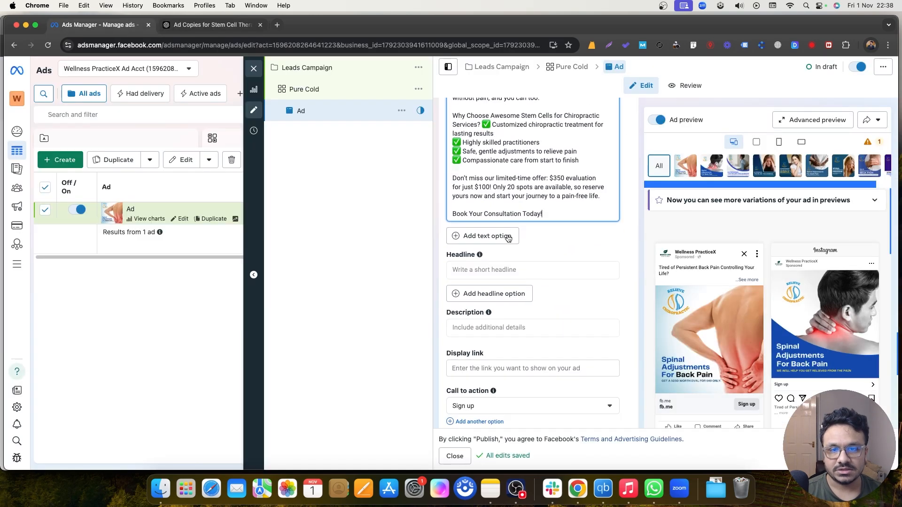
{"action": "left_click", "coordinate": [497, 245]}
{"action": "left_click", "coordinate": [499, 236]}
{"action": "key", "text": "super+v"}
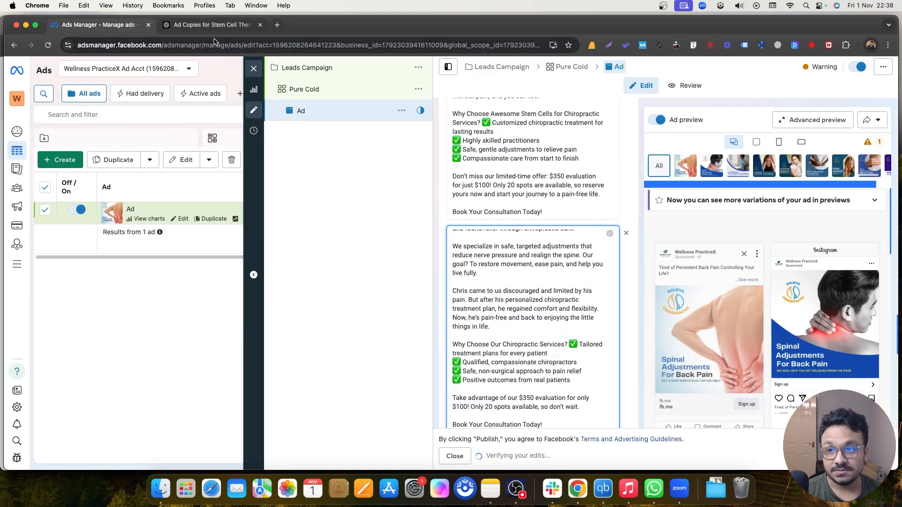
- Copy the body of Ad Copy 5 from the ChatGPT conversation and paste it as the ad's fifth primary text option
{"action": "key", "text": "ctrl+Tab"}
{"action": "scroll", "coordinate": [397, 221], "scroll_direction": "down", "scroll_amount": 5}
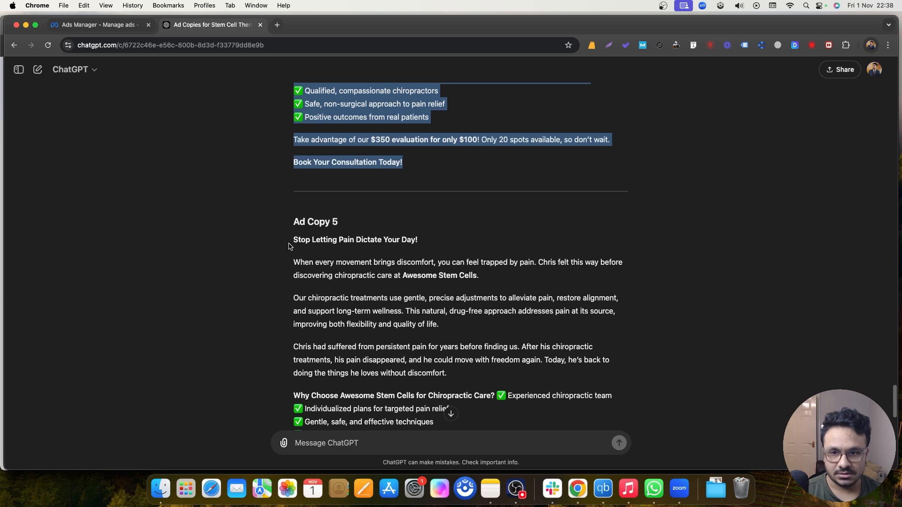
{"action": "left_click_drag", "start_coordinate": [289, 243], "coordinate": [426, 378]}
{"action": "scroll", "coordinate": [376, 282], "scroll_direction": "down", "scroll_amount": 3}
{"action": "key", "text": "super+c"}
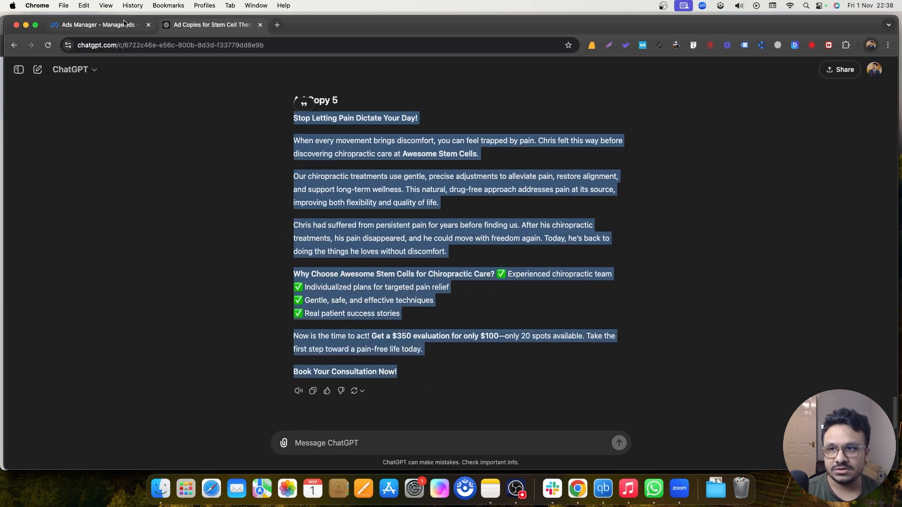
{"action": "key", "text": "ctrl+Tab"}
{"action": "scroll", "coordinate": [469, 221], "scroll_direction": "down", "scroll_amount": 3}
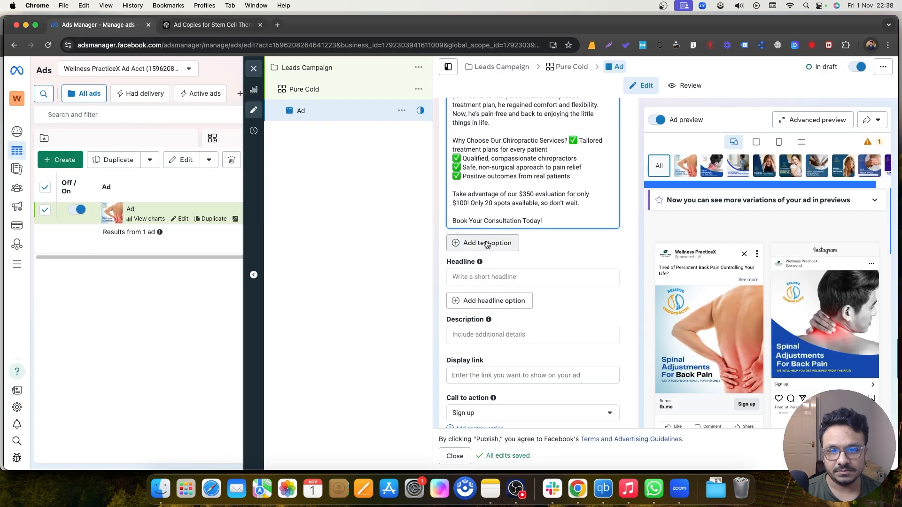
{"action": "left_click", "coordinate": [483, 244]}
{"action": "key", "text": "super+v"}
{"action": "key", "text": "ctrl+Tab"}
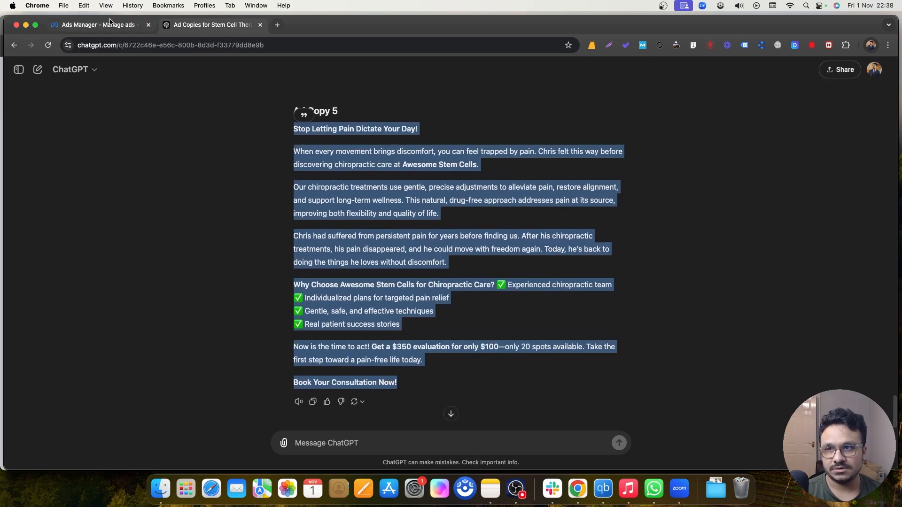
{"action": "key", "text": "ctrl+Tab"}
- Enter the headline "Book A Consultation" and add a second headline option, "Get A $350 Eval For $100"
{"action": "scroll", "coordinate": [450, 226], "scroll_direction": "down", "scroll_amount": 5}
{"action": "left_click", "coordinate": [507, 242]}
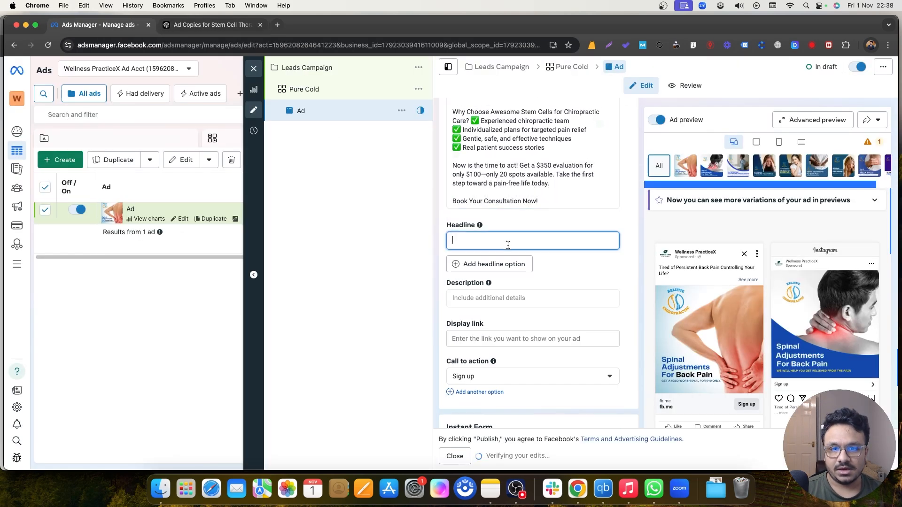
{"action": "type", "text": "Book A Consultation"}
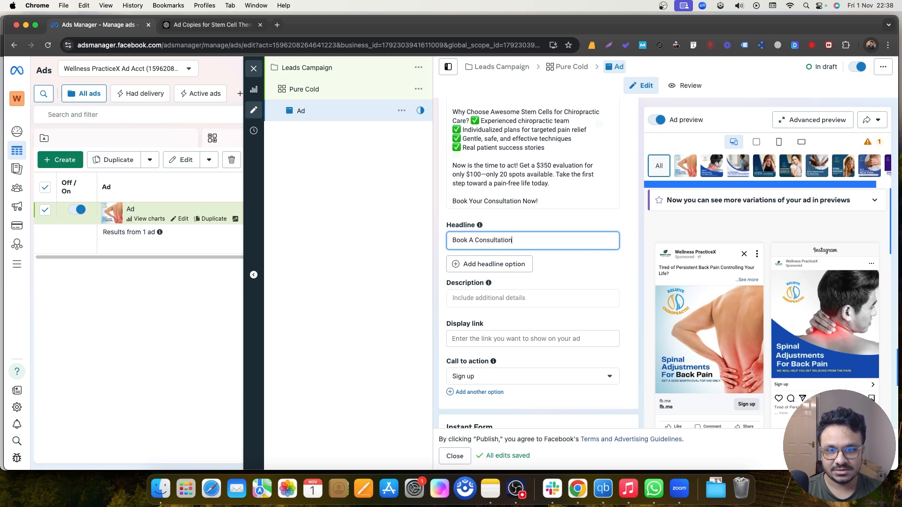
{"action": "left_click", "coordinate": [489, 264]}
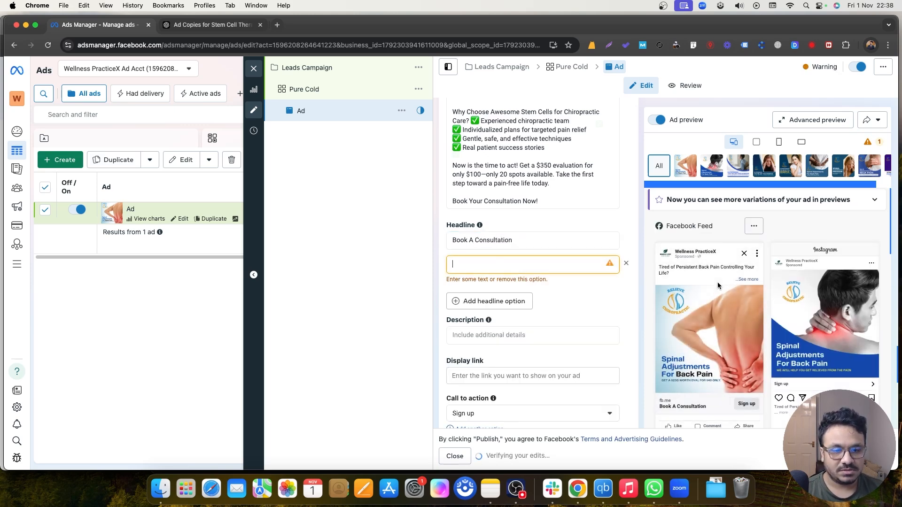
{"action": "scroll", "coordinate": [715, 280], "scroll_direction": "down", "scroll_amount": 2}
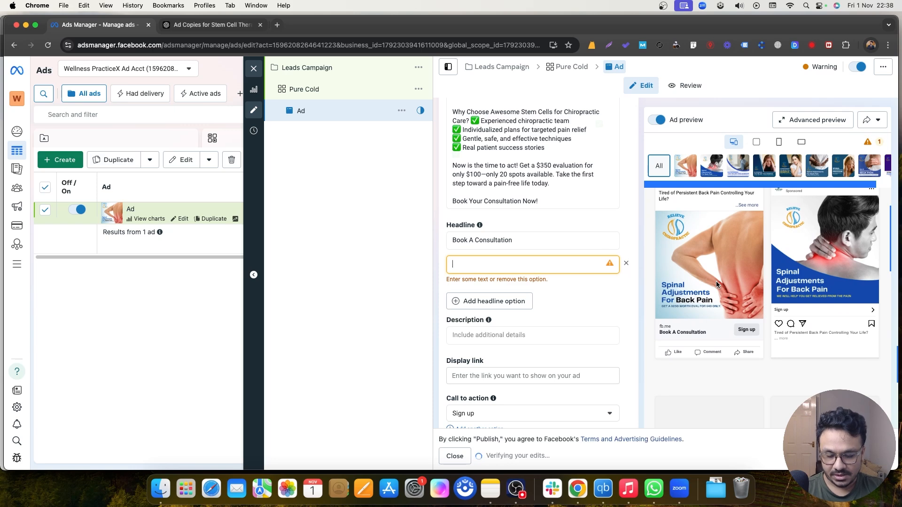
{"action": "type", "text": "Get A $350 Eval For $100"}
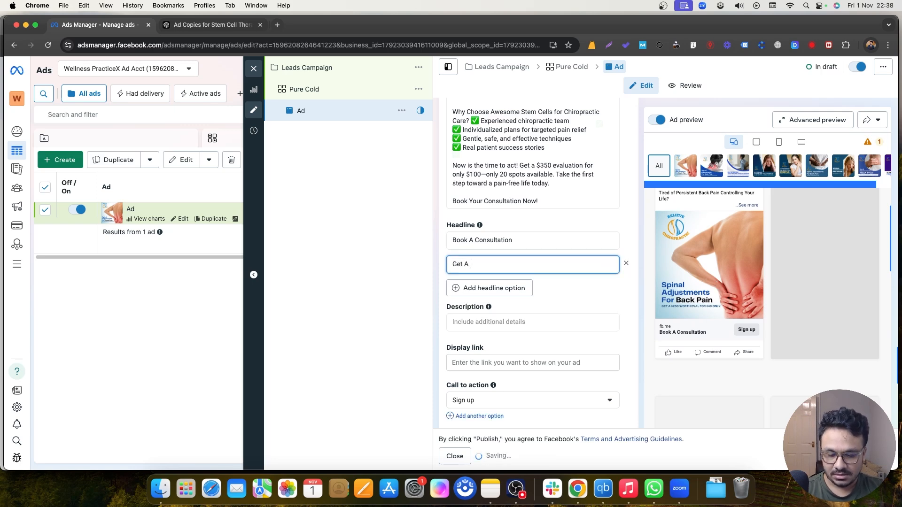
- Add three more headline options: "Schedule Your Session", "Get Rid Of Pain" and "Amazing Adjustments"
{"action": "left_click", "coordinate": [487, 286]}
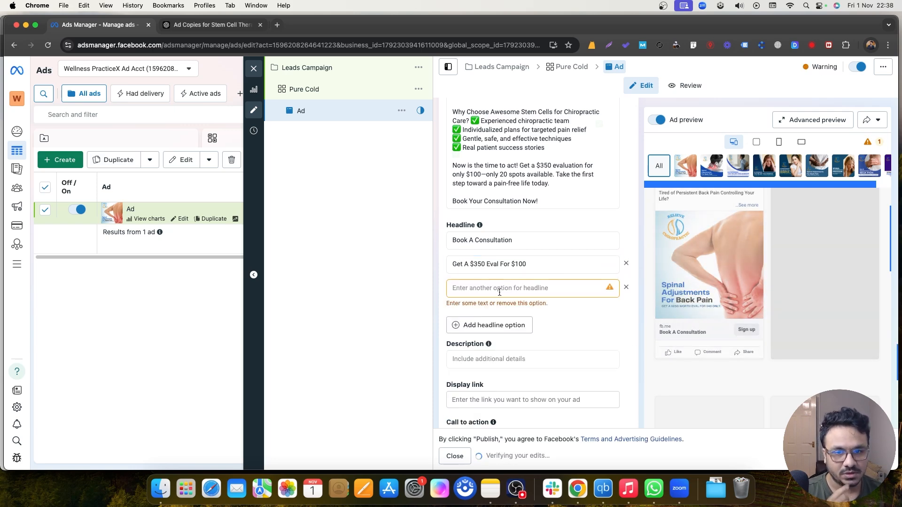
{"action": "type", "text": "Schedule Your Session"}
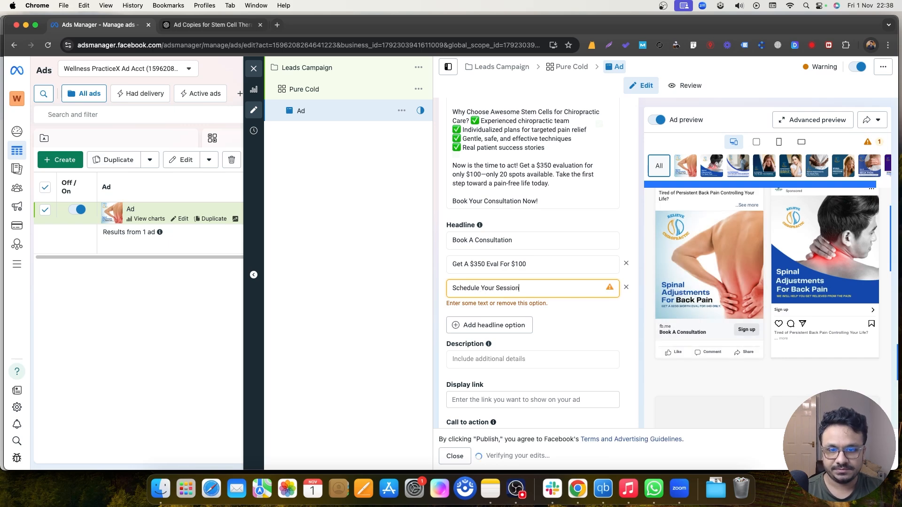
{"action": "left_click", "coordinate": [489, 325]}
{"action": "type", "text": "Get Rid Of "}
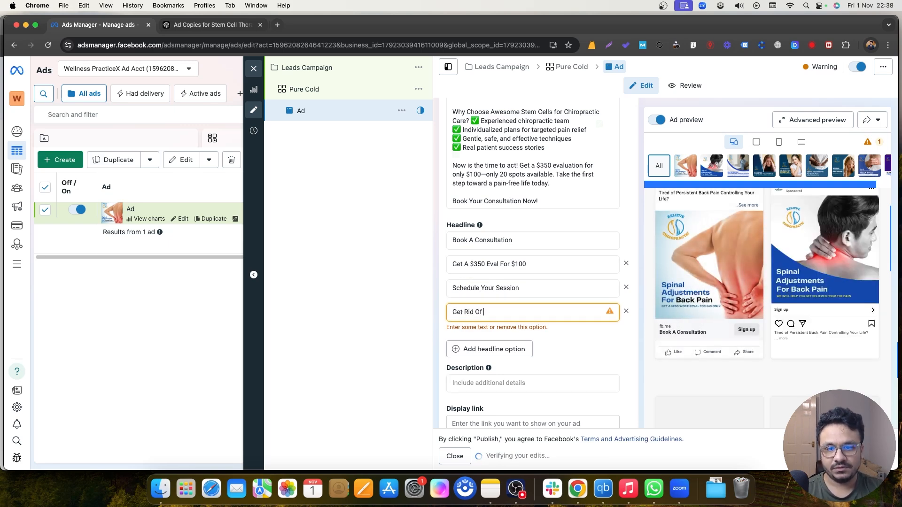
{"action": "type", "text": "Pain"}
{"action": "left_click", "coordinate": [510, 349]}
{"action": "type", "text": "Ama"}
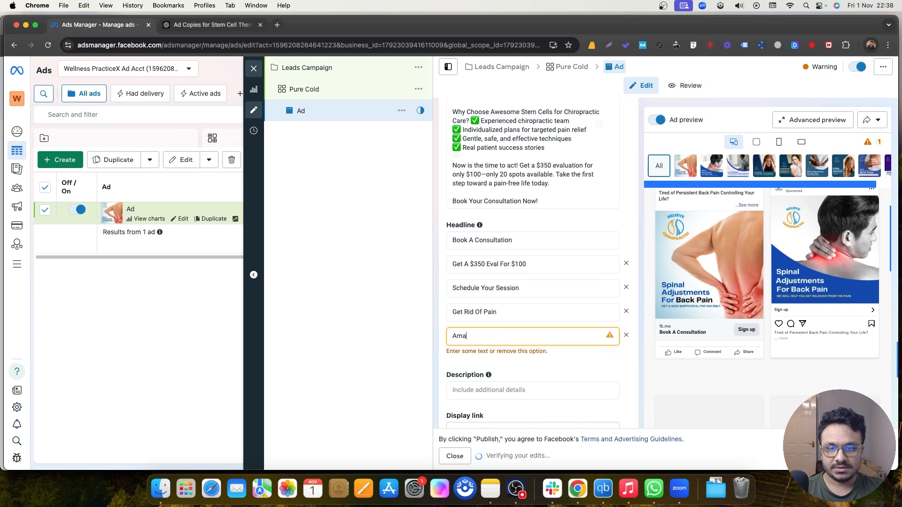
{"action": "type", "text": "zing Adjustments"}
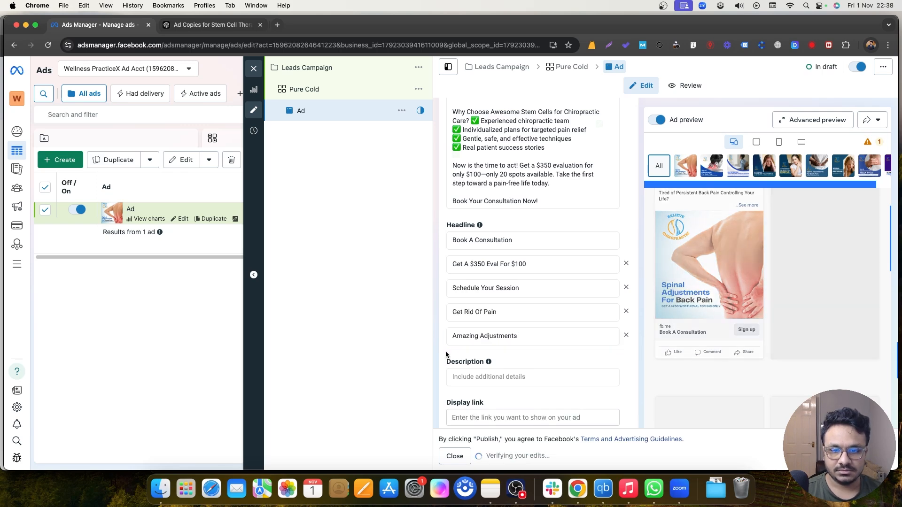
{"action": "scroll", "coordinate": [471, 316], "scroll_direction": "down", "scroll_amount": 3}
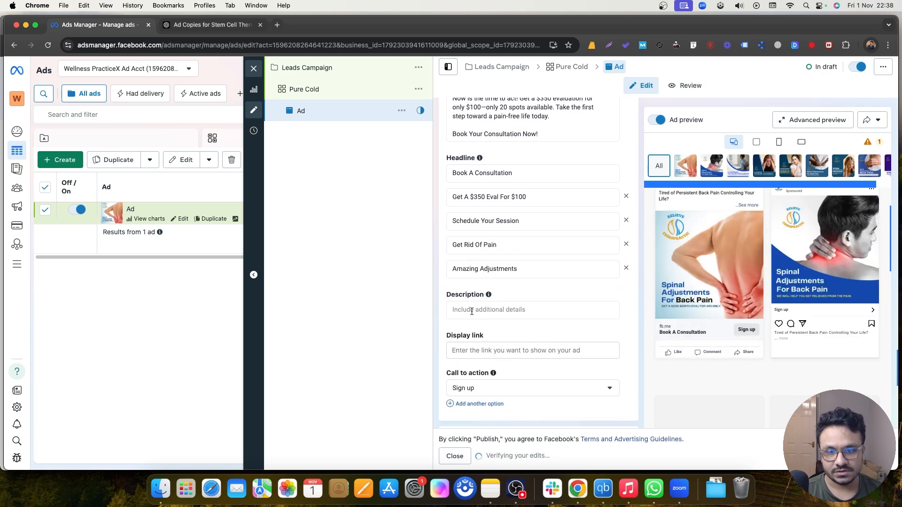
- Change the ad's call to action to Learn more
{"action": "scroll", "coordinate": [472, 314], "scroll_direction": "down", "scroll_amount": 3}
{"action": "left_click", "coordinate": [479, 251]}
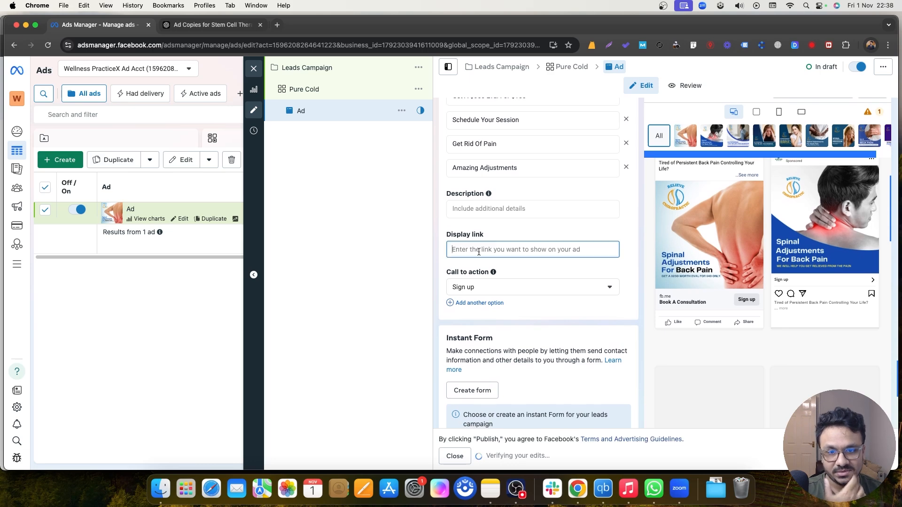
{"action": "scroll", "coordinate": [478, 252], "scroll_direction": "down", "scroll_amount": 3}
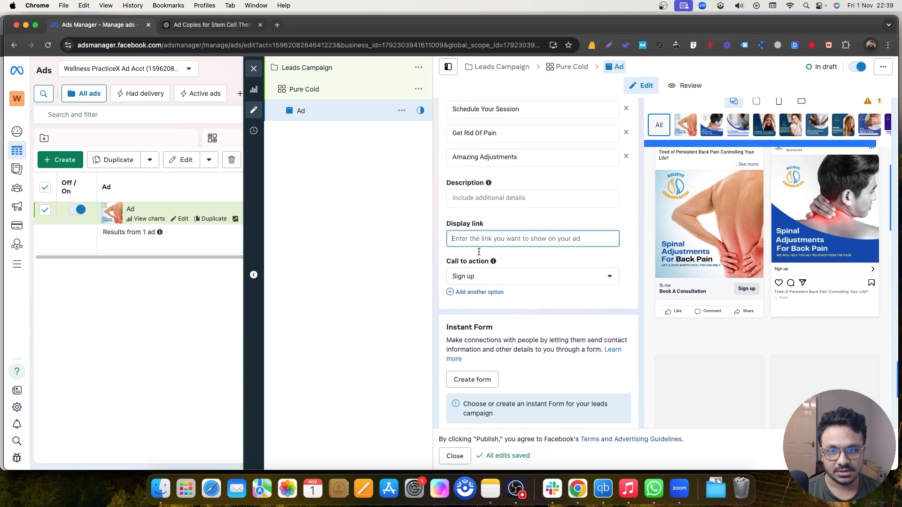
{"action": "left_click", "coordinate": [490, 197]}
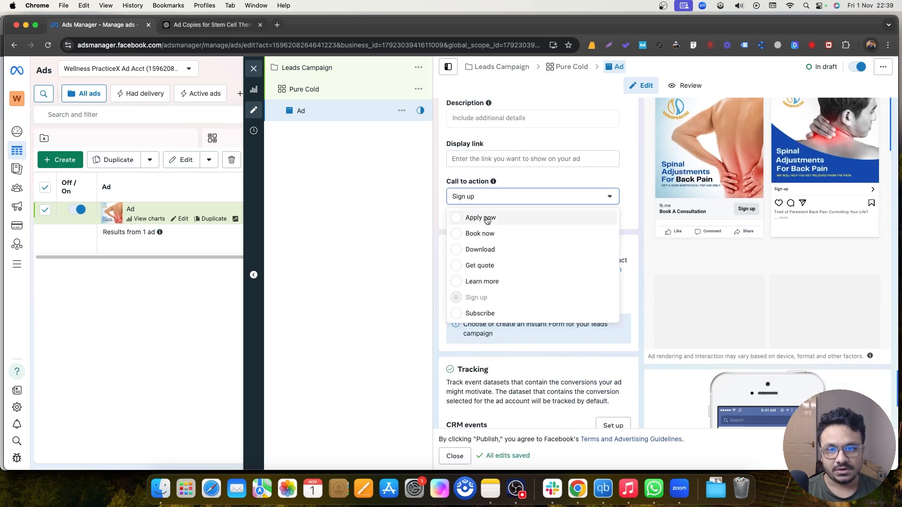
{"action": "left_click", "coordinate": [484, 282]}
- Set the ad's display link to wellnesspracticex.com
{"action": "left_click", "coordinate": [469, 161]}
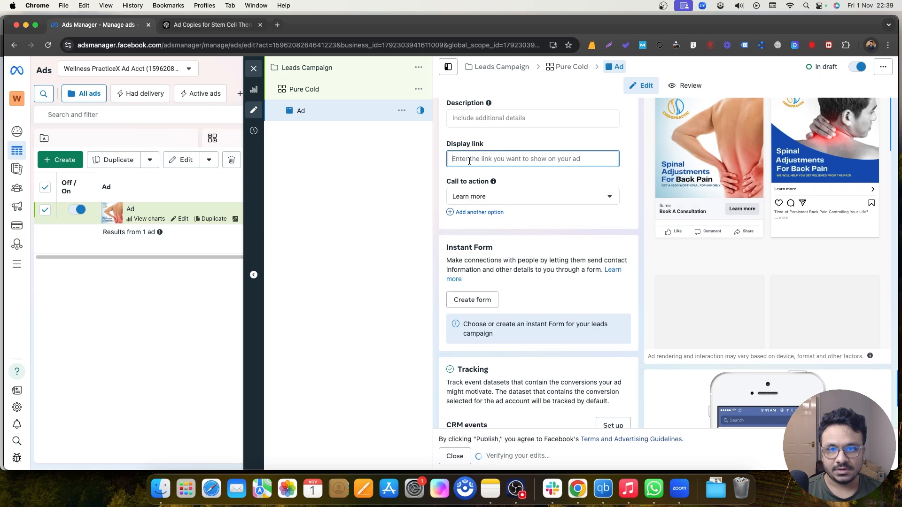
{"action": "type", "text": "well"}
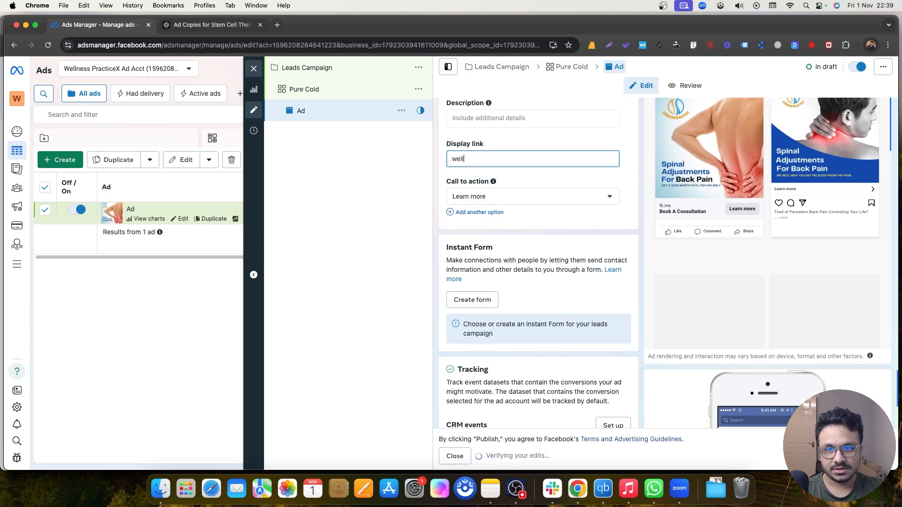
{"action": "type", "text": "nesspracticex.com"}
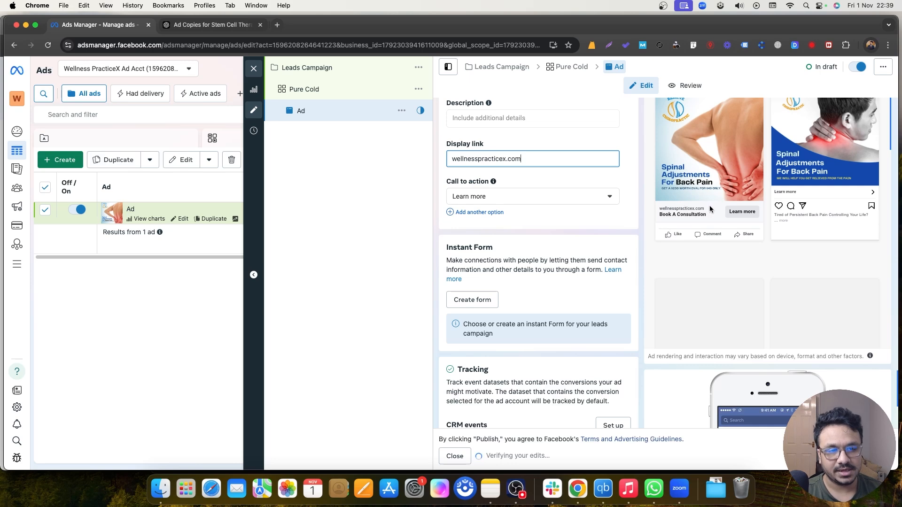
- Create a new instant form named "Lead Form 1 Nov" and continue to its intro section
{"action": "scroll", "coordinate": [526, 255], "scroll_direction": "down", "scroll_amount": 3}
{"action": "scroll", "coordinate": [521, 249], "scroll_direction": "up", "scroll_amount": 2}
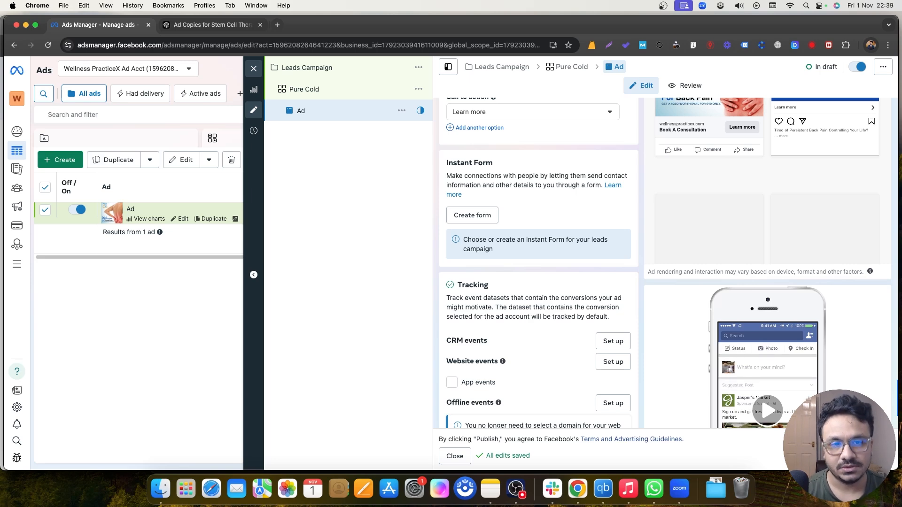
{"action": "left_click", "coordinate": [485, 214]}
{"action": "triple_click", "coordinate": [294, 137]}
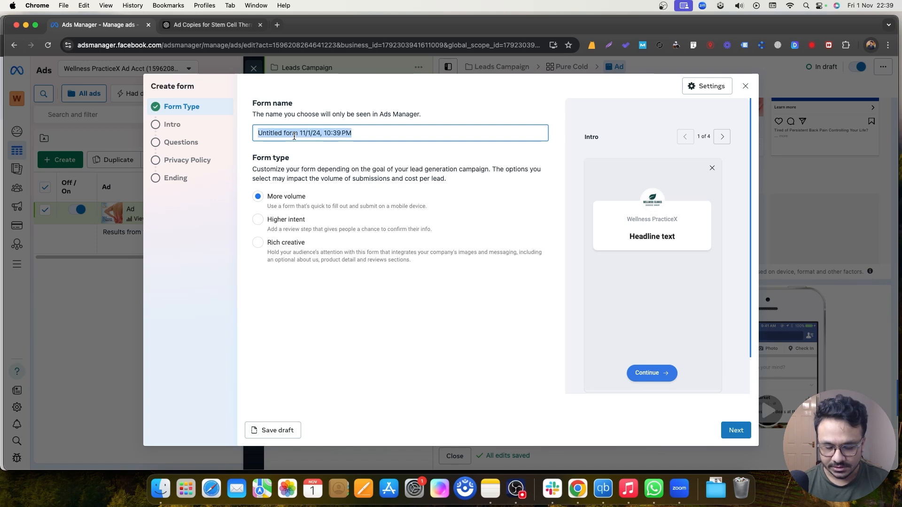
{"action": "type", "text": "Lead Form 1 Nov"}
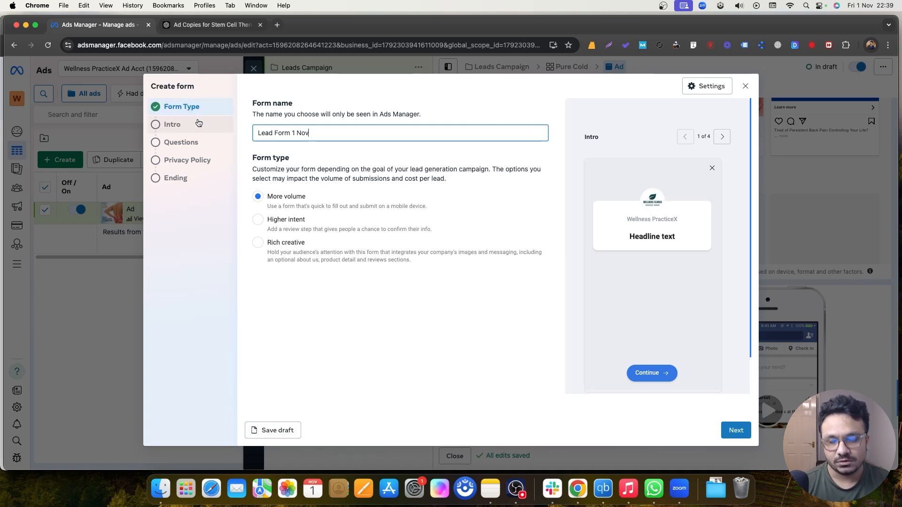
{"action": "left_click", "coordinate": [730, 430]}
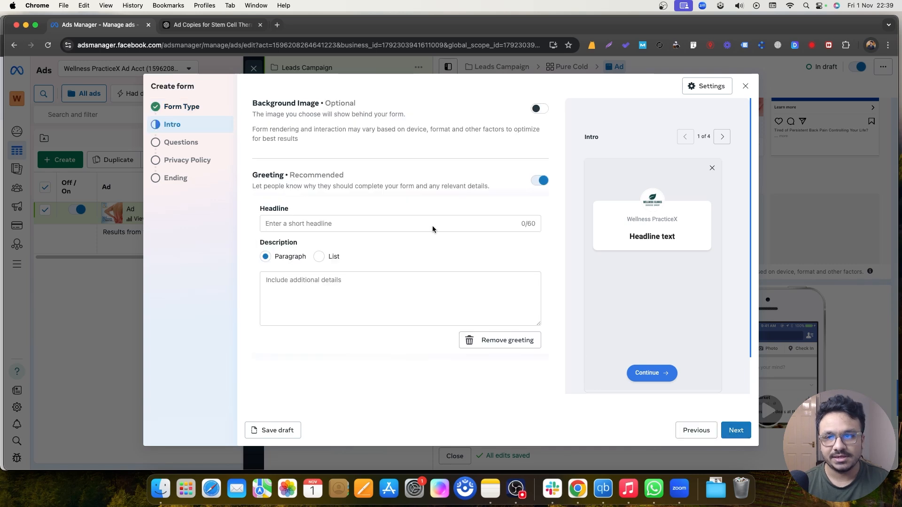
- Set the form greeting's headline to "Book Your Consultation"
{"action": "left_click", "coordinate": [353, 223]}
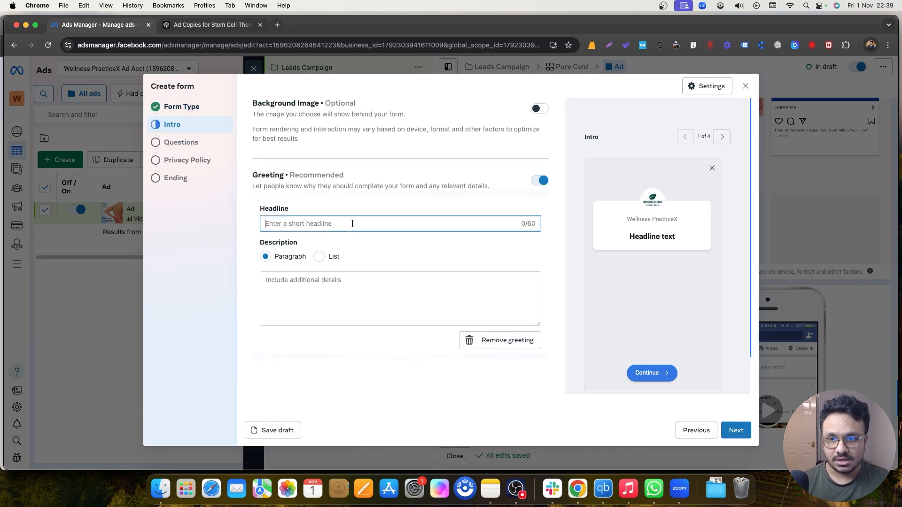
{"action": "type", "text": "Bo"}
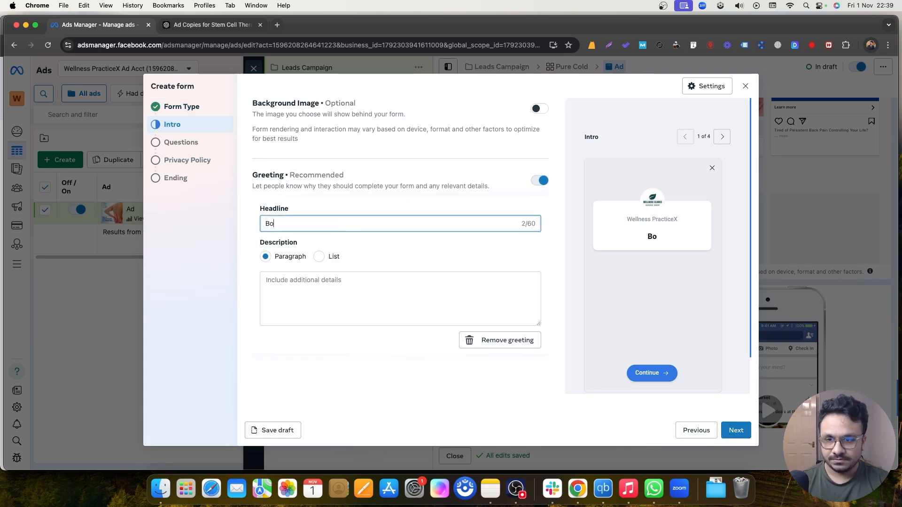
{"action": "type", "text": "ok Your Consultation"}
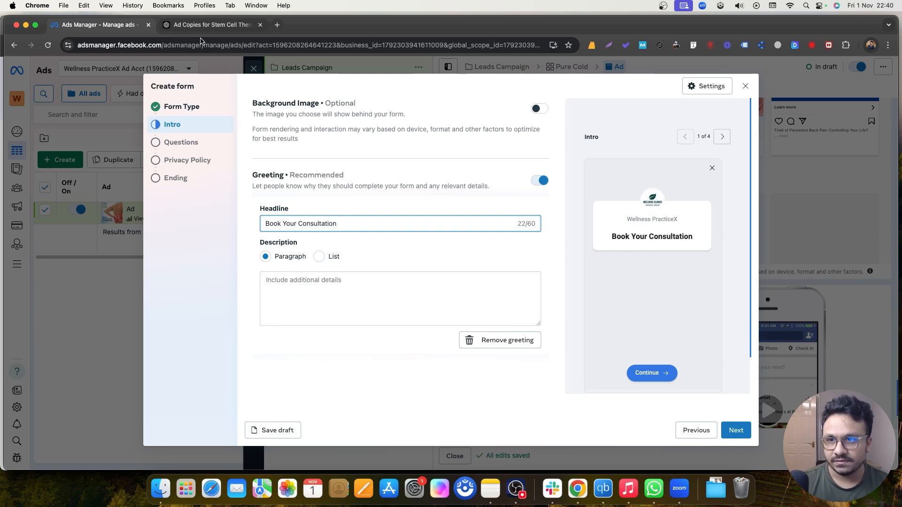
- Copy the four checkmarked benefits of Ad Copy 5 from the ChatGPT conversation and paste them as the form greeting's paragraph description
{"action": "key", "text": "ctrl+Tab"}
{"action": "left_click", "coordinate": [328, 306]}
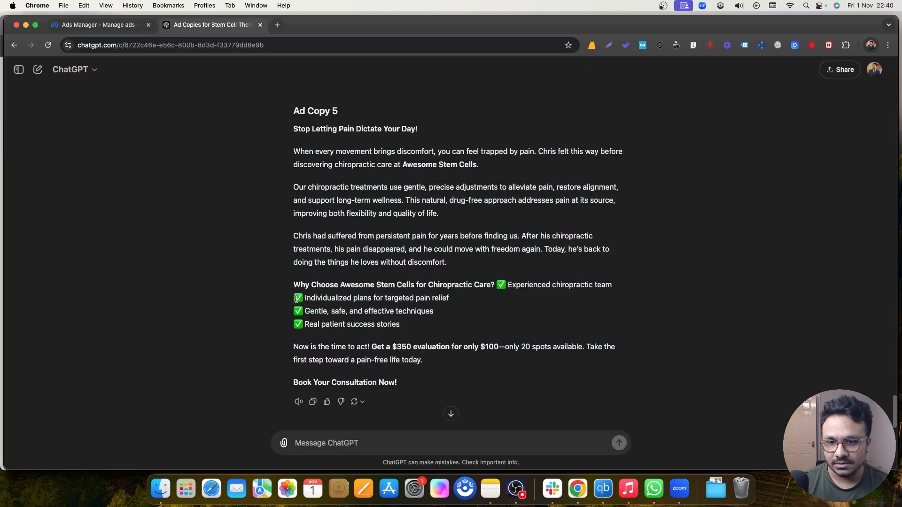
{"action": "left_click_drag", "start_coordinate": [295, 299], "coordinate": [394, 311]}
{"action": "left_click", "coordinate": [496, 280]}
{"action": "left_click_drag", "start_coordinate": [496, 280], "coordinate": [509, 324]}
{"action": "key", "text": "super+c"}
{"action": "left_click", "coordinate": [98, 27]}
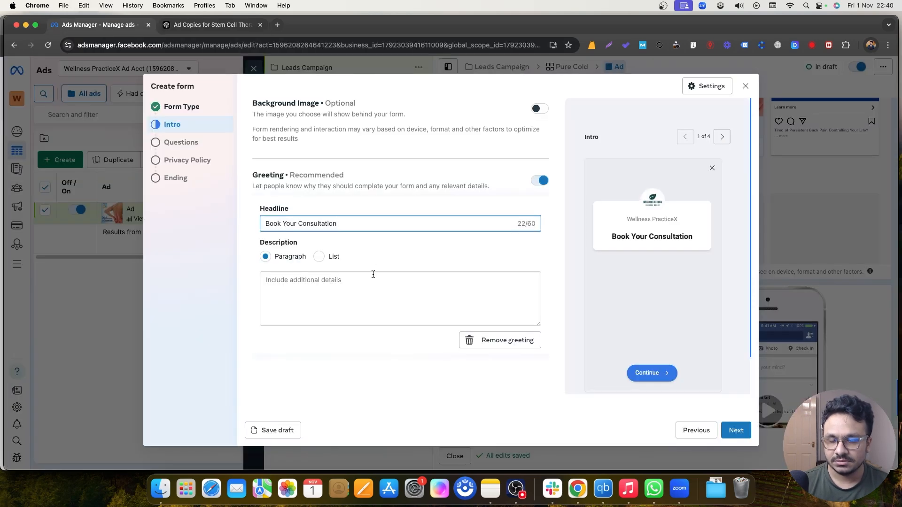
{"action": "left_click", "coordinate": [353, 280]}
{"action": "key", "text": "super+v"}
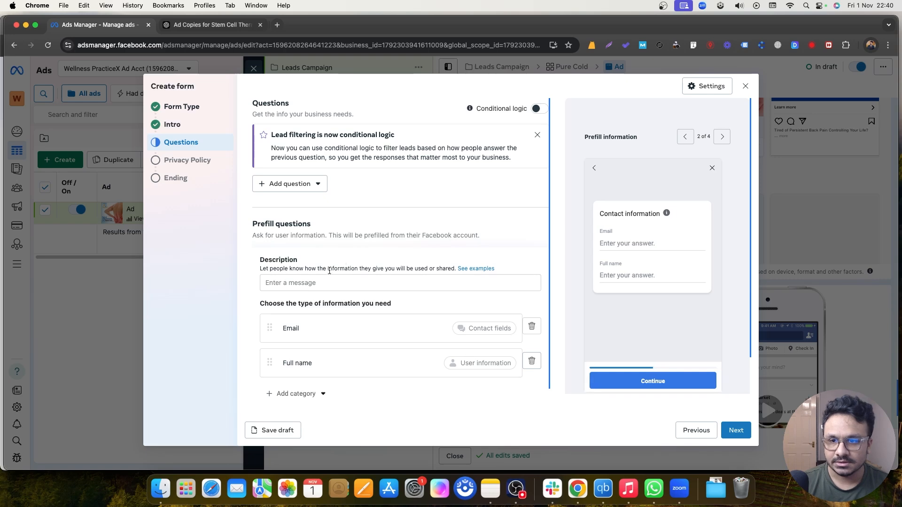
- Add a multiple choice question to the form reading "What do you need help with?"
{"action": "left_click", "coordinate": [304, 186]}
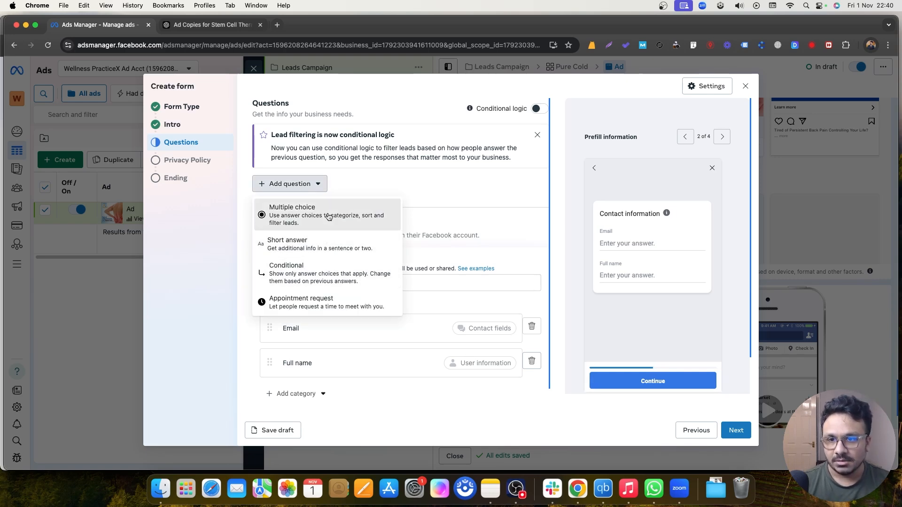
{"action": "left_click", "coordinate": [344, 220]}
{"action": "type", "text": "What "}
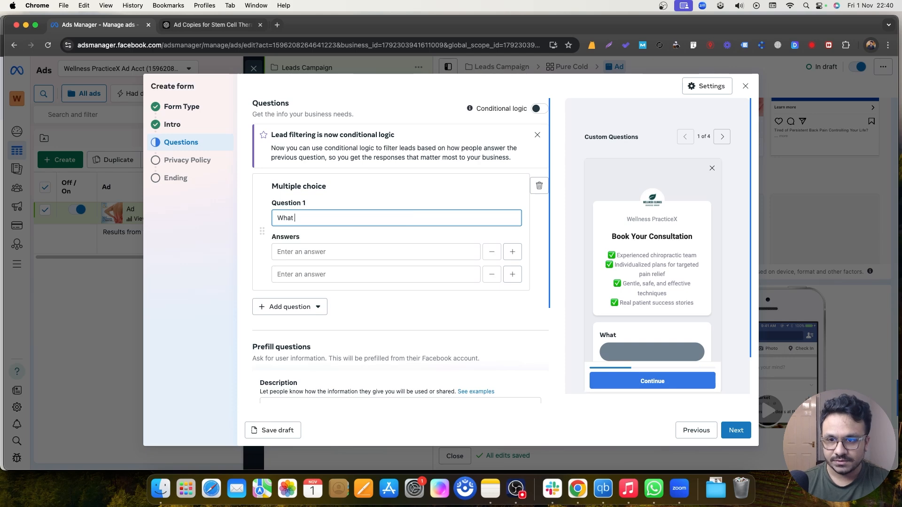
{"action": "type", "text": "do you need help with?"}
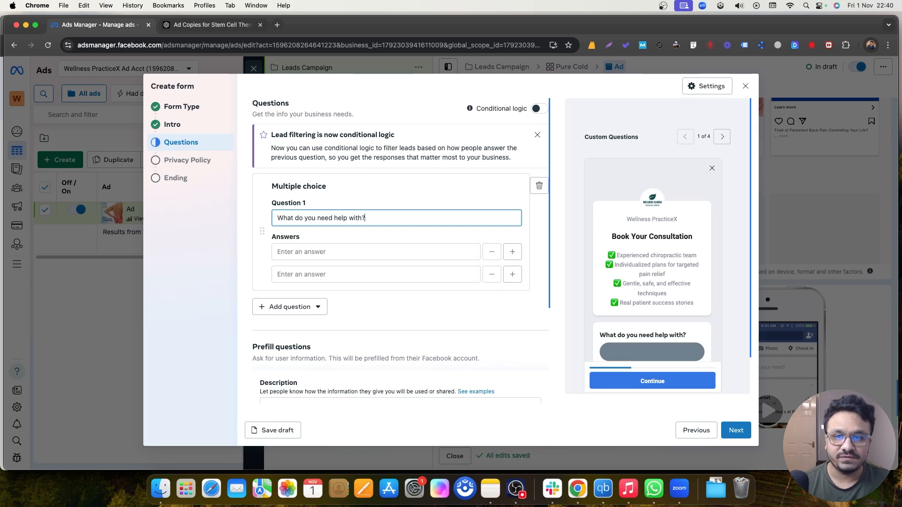
- Enter five answers for the multiple choice question: "Back pain", "Neck pain", "Knee pain", "Sciatica" and "Other"
{"action": "left_click", "coordinate": [330, 249]}
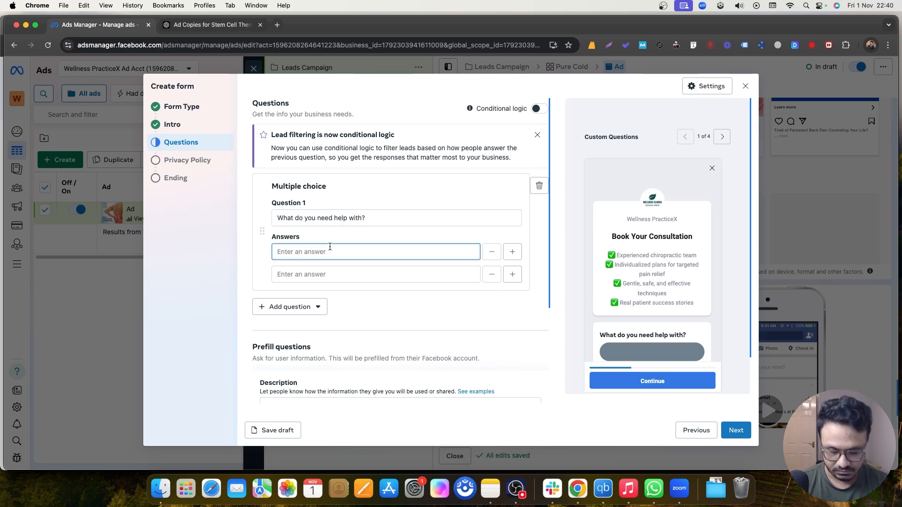
{"action": "type", "text": "Back pain"}
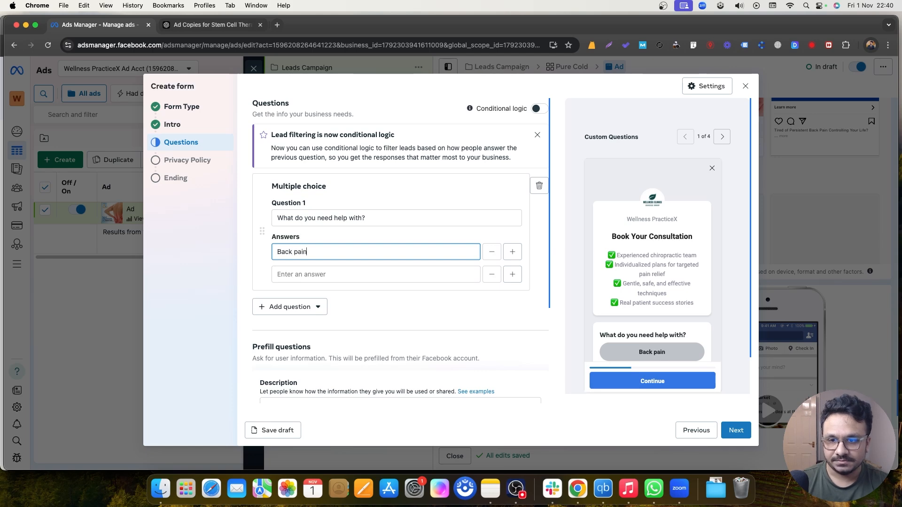
{"action": "key", "text": "Tab"}
{"action": "type", "text": "Nexk pain"}
{"action": "key", "text": "Return"}
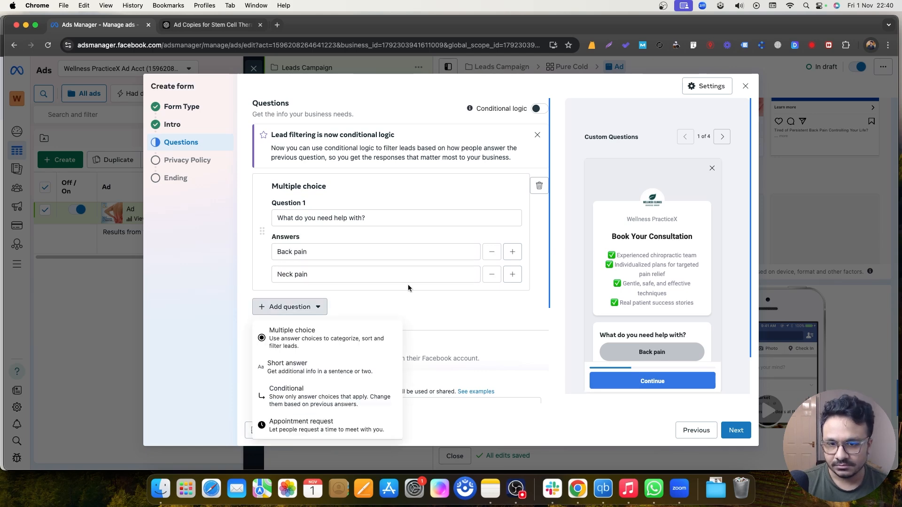
{"action": "left_click", "coordinate": [512, 274]}
{"action": "left_click", "coordinate": [369, 296]}
{"action": "type", "text": "Knee pain"}
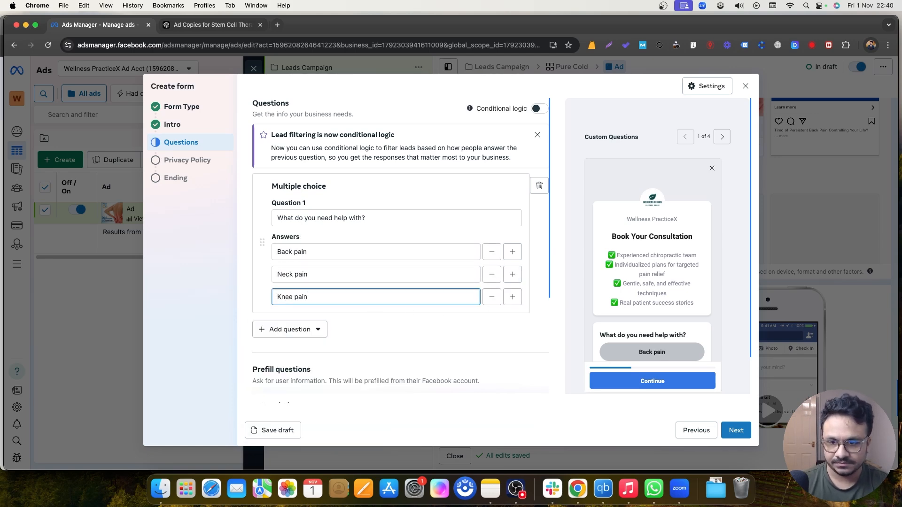
{"action": "key", "text": "Return"}
{"action": "type", "text": "Sciatica"}
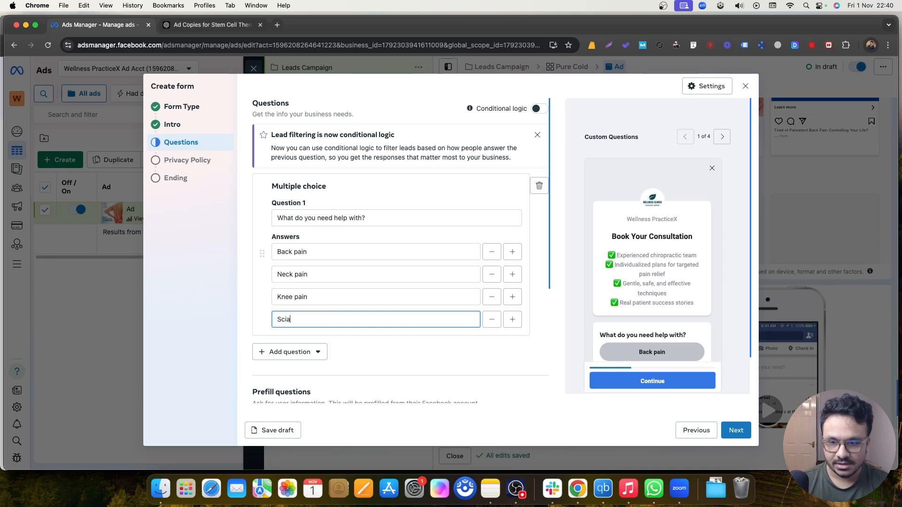
{"action": "key", "text": "Return"}
{"action": "type", "text": "Other"}
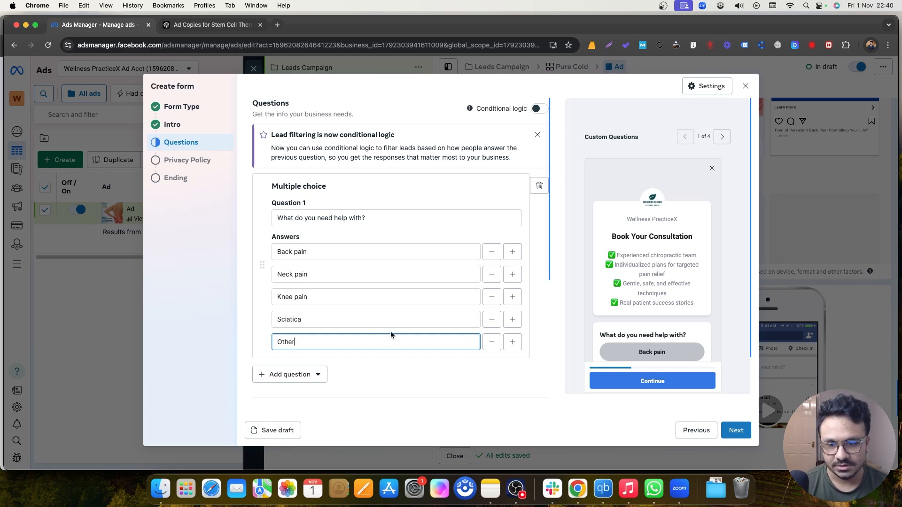
{"action": "scroll", "coordinate": [665, 273], "scroll_direction": "down", "scroll_amount": 3}
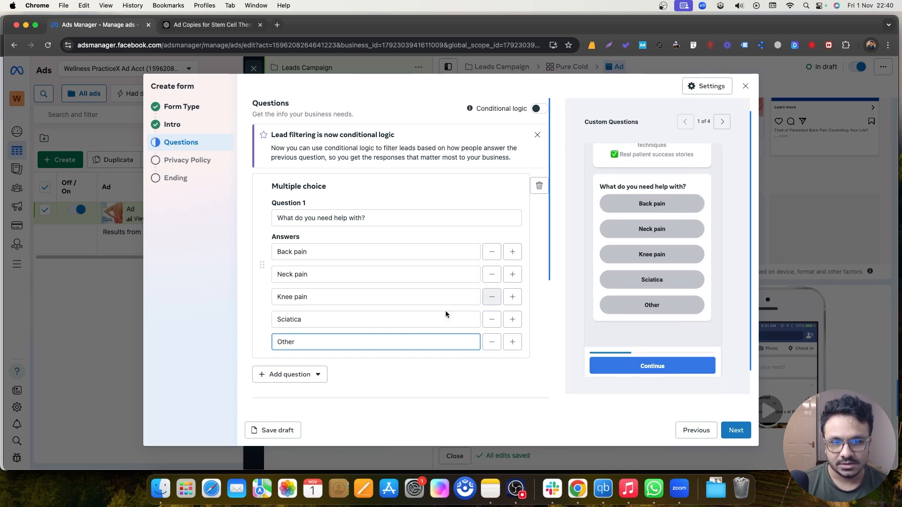
- Add a short answer question to the form reading "What's your age?"
{"action": "scroll", "coordinate": [316, 370], "scroll_direction": "down", "scroll_amount": 3}
{"action": "left_click", "coordinate": [311, 303]}
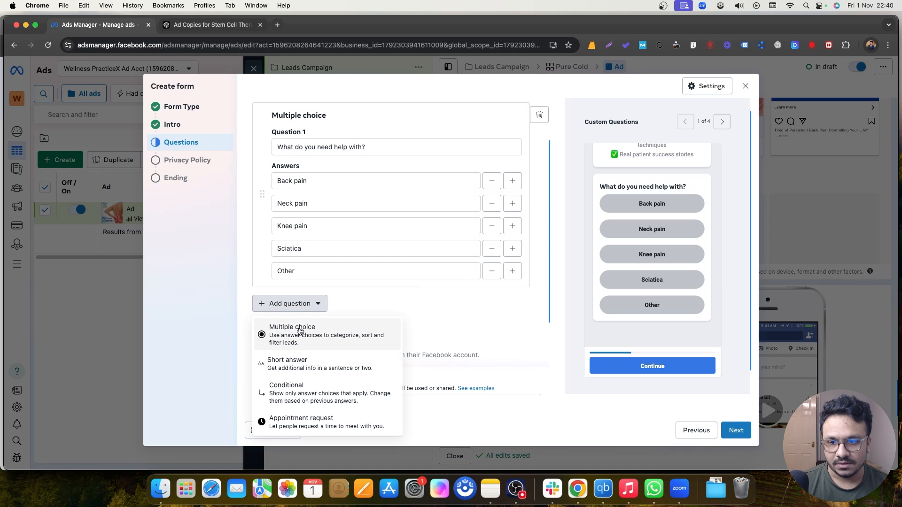
{"action": "left_click", "coordinate": [301, 364]}
{"action": "type", "text": "What"}
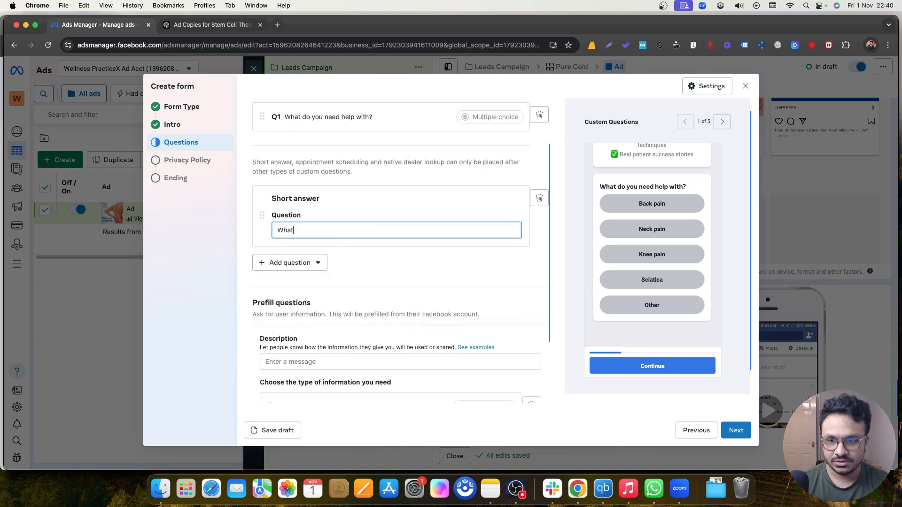
{"action": "type", "text": "'s your age?"}
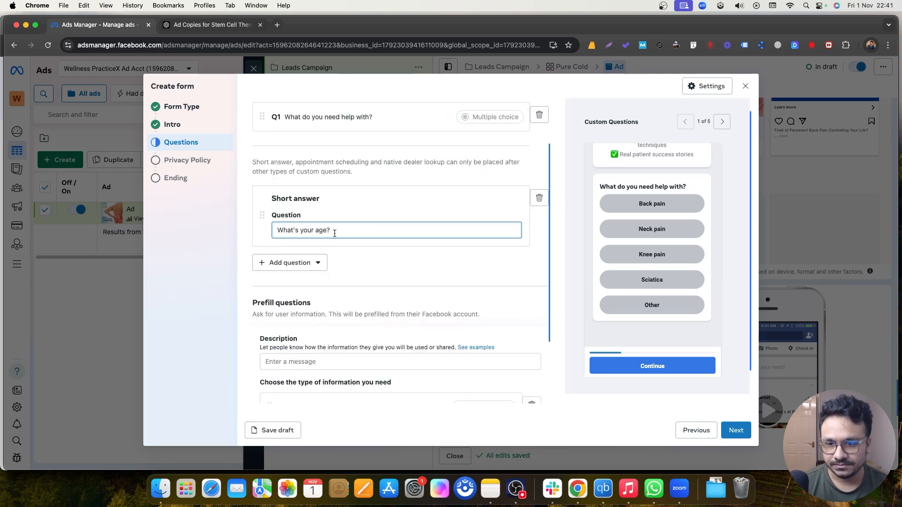
{"action": "left_click", "coordinate": [350, 272]}
{"action": "scroll", "coordinate": [659, 310], "scroll_direction": "down", "scroll_amount": 1}
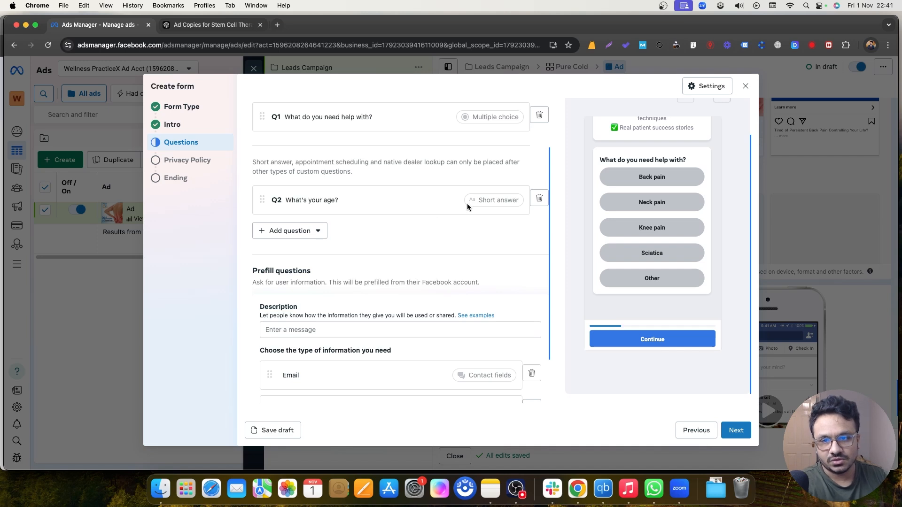
- Set the description of the form's prefill questions to "Your information is 100% secure"
{"action": "scroll", "coordinate": [336, 282], "scroll_direction": "down", "scroll_amount": 3}
{"action": "left_click", "coordinate": [321, 265]}
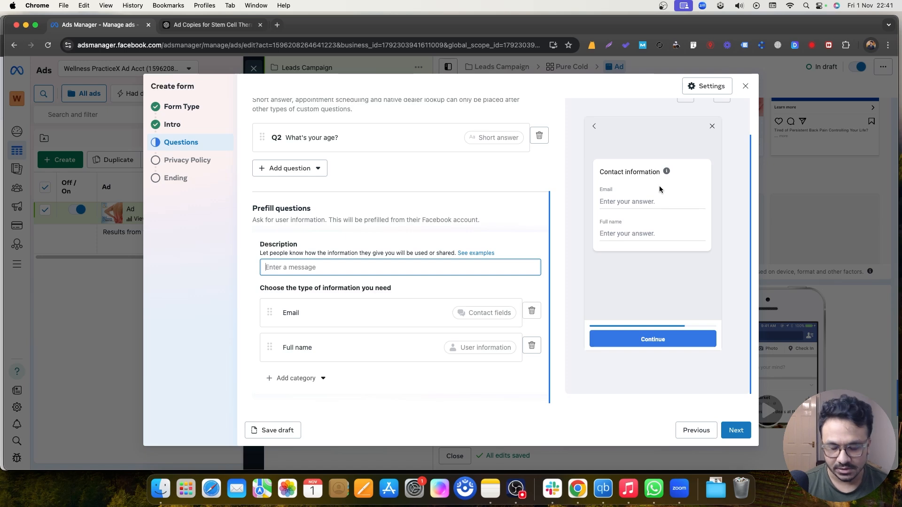
{"action": "type", "text": "Your in"}
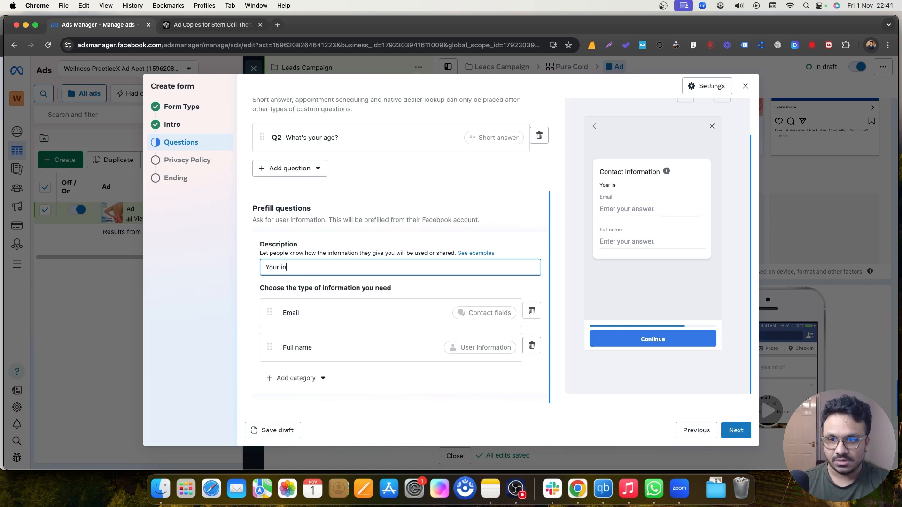
{"action": "type", "text": "formation is"}
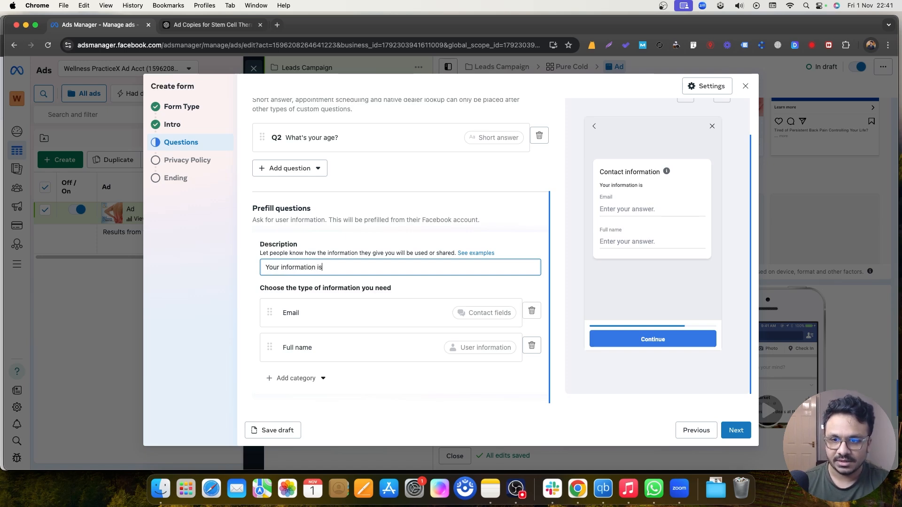
{"action": "type", "text": " 100% se"}
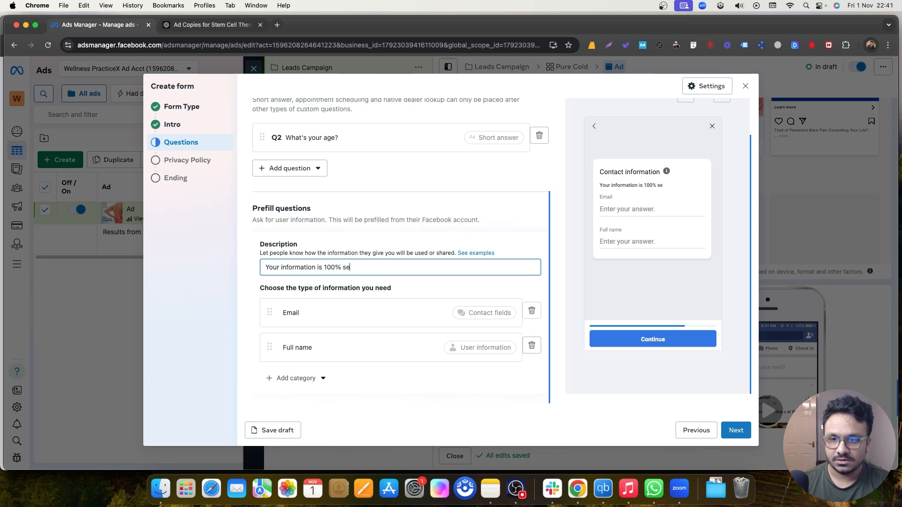
{"action": "type", "text": "cure"}
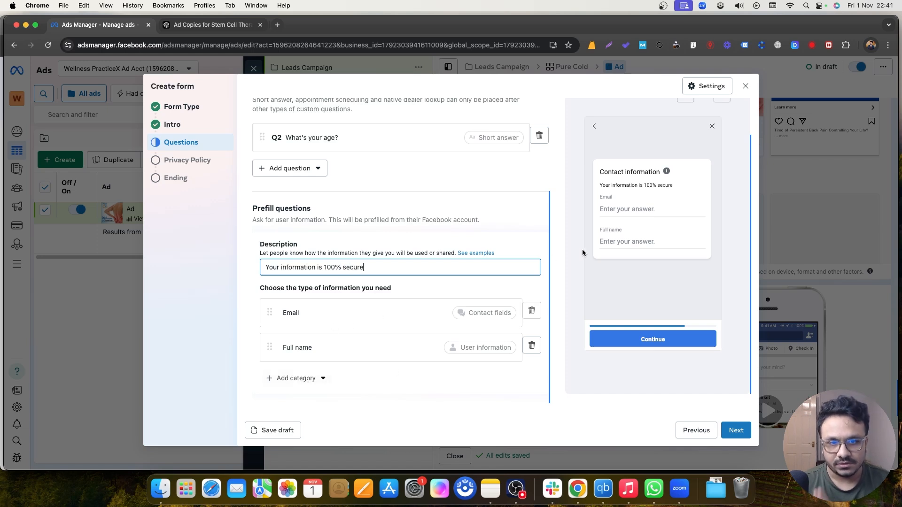
- Move Full name above Email in the prefill questions, add the Phone number contact field, and proceed to the privacy policy
{"action": "left_click_drag", "start_coordinate": [269, 341], "coordinate": [276, 305]}
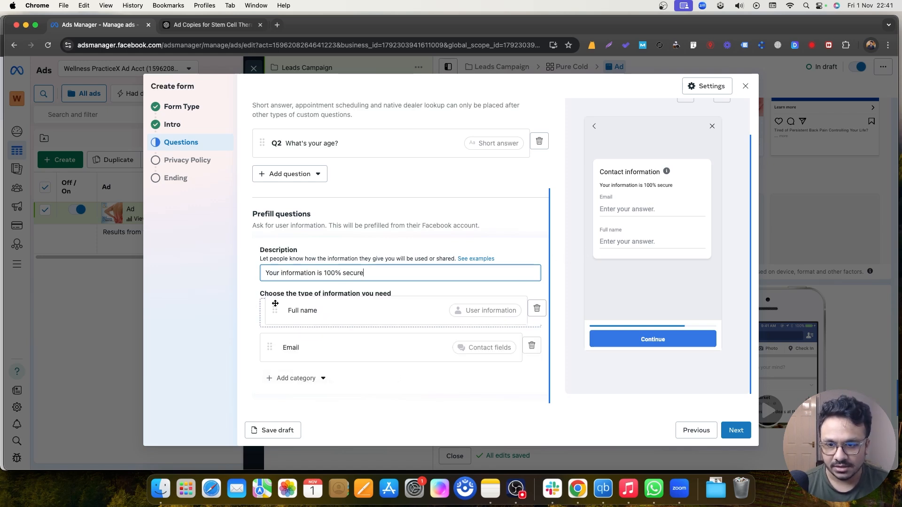
{"action": "left_click", "coordinate": [293, 378]}
{"action": "mouse_move", "coordinate": [324, 298]}
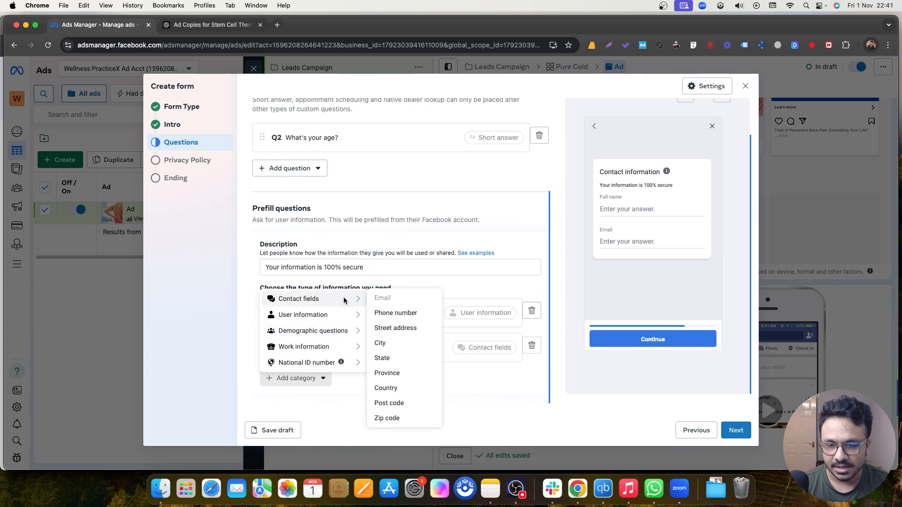
{"action": "left_click", "coordinate": [399, 313]}
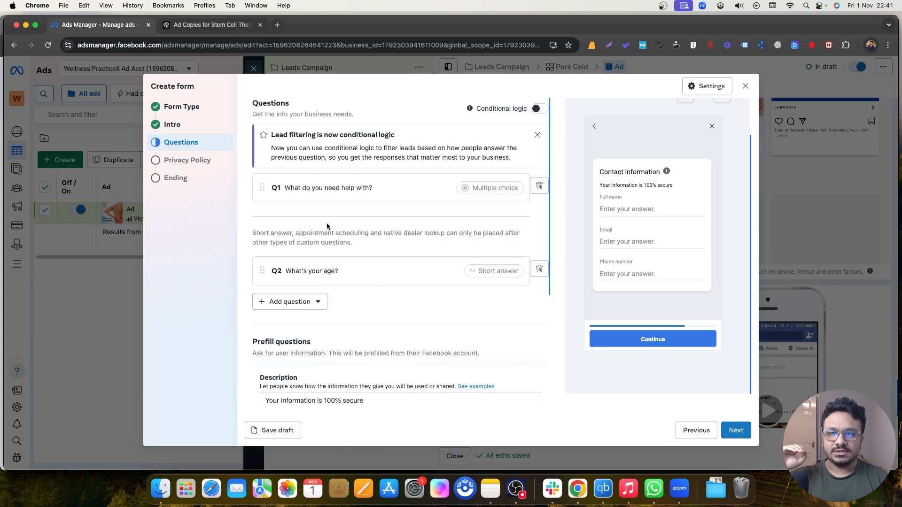
{"action": "scroll", "coordinate": [330, 230], "scroll_direction": "up", "scroll_amount": 3}
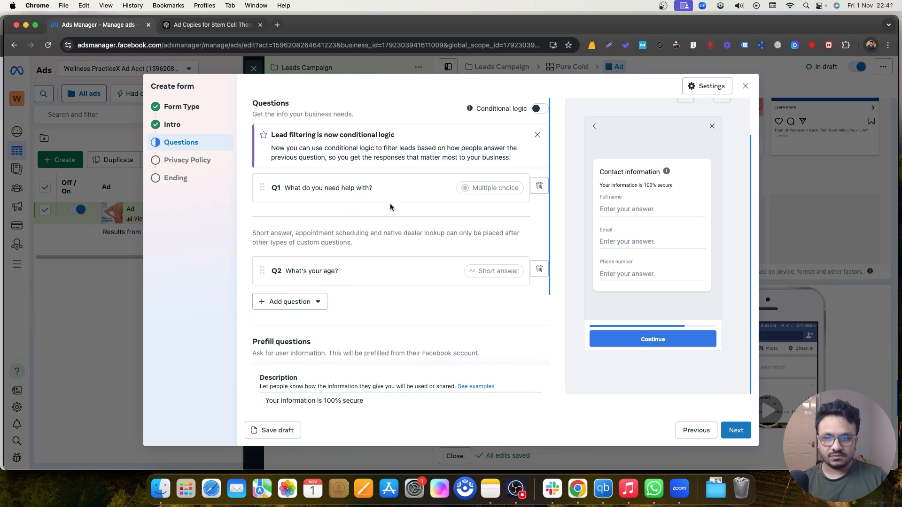
{"action": "scroll", "coordinate": [405, 204], "scroll_direction": "down", "scroll_amount": 5}
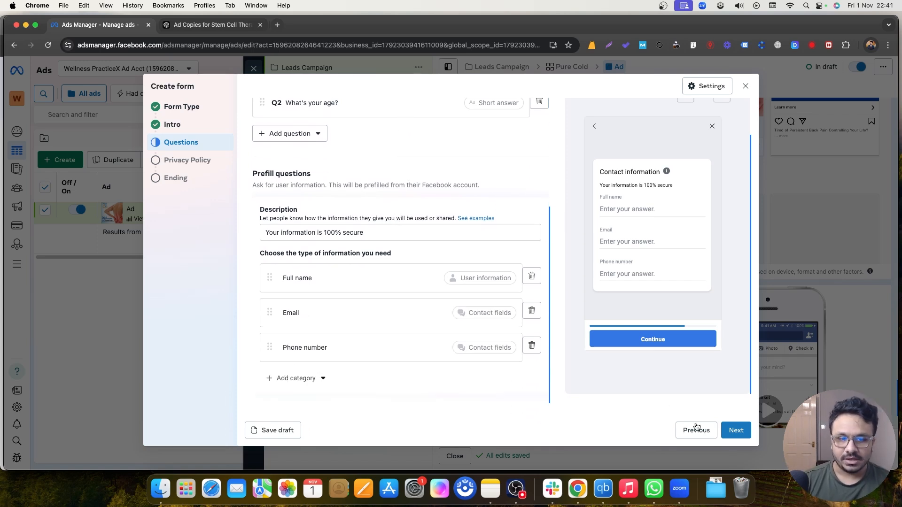
{"action": "left_click", "coordinate": [735, 430]}
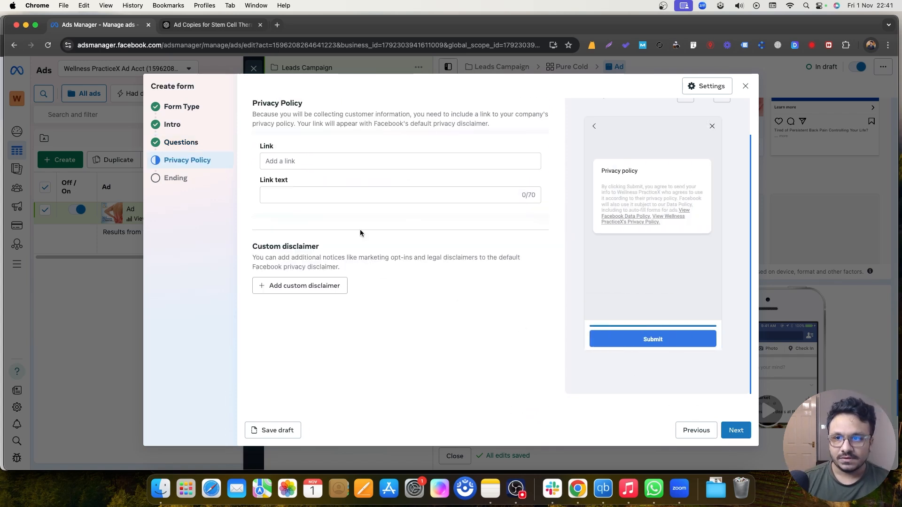
- Set the form's privacy policy link to wellnesspracticex.com
{"action": "left_click", "coordinate": [314, 161]}
{"action": "type", "text": "wellnesspracticex.com"}
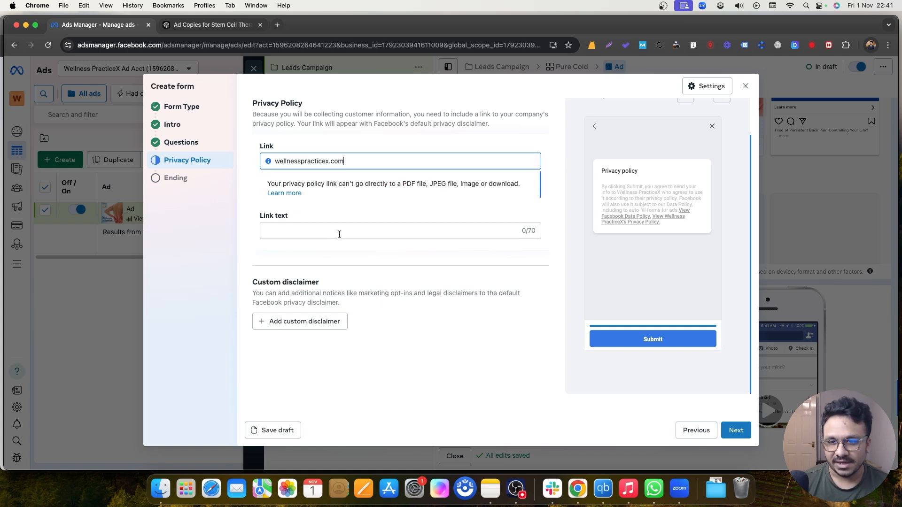
{"action": "left_click", "coordinate": [339, 234]}
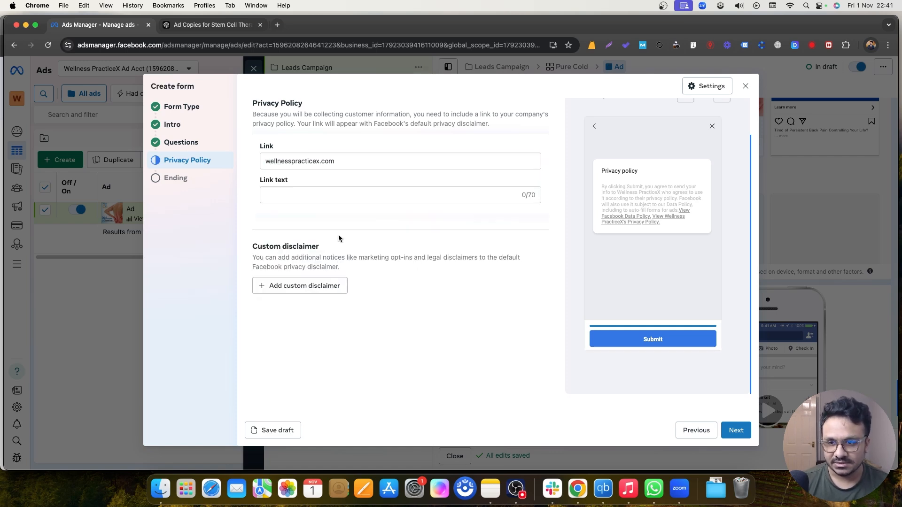
- Set the privacy policy link text to "Visit our website for Privacy Policy" and proceed to the form's ending
{"action": "left_click", "coordinate": [344, 197]}
{"action": "type", "text": "Visit"}
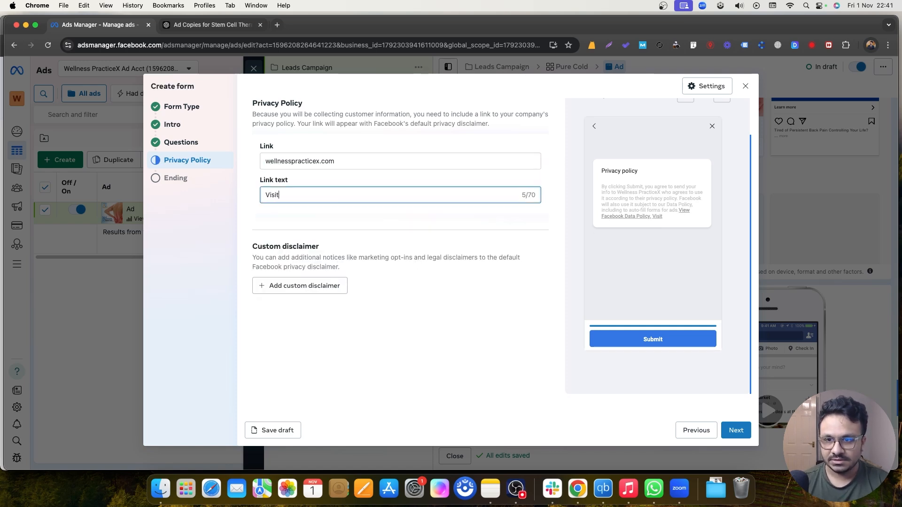
{"action": "type", "text": " our website for P"}
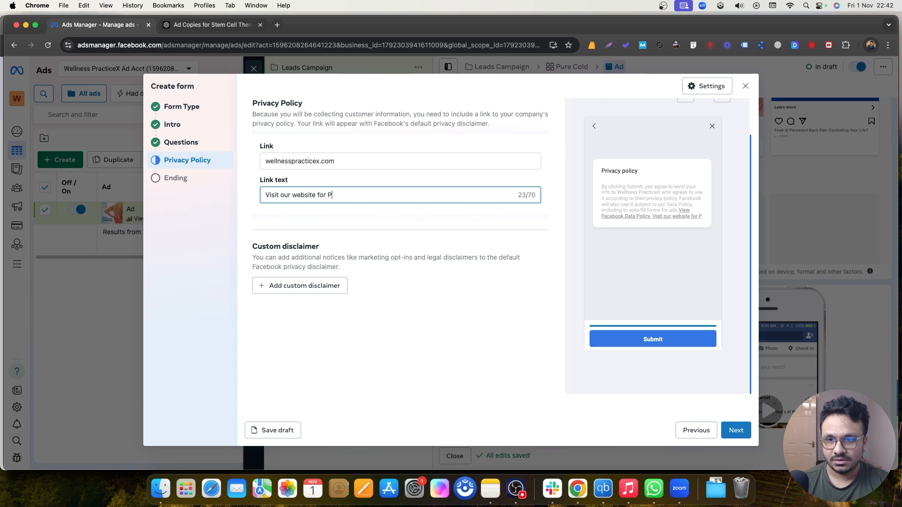
{"action": "type", "text": "rivacy POli"}
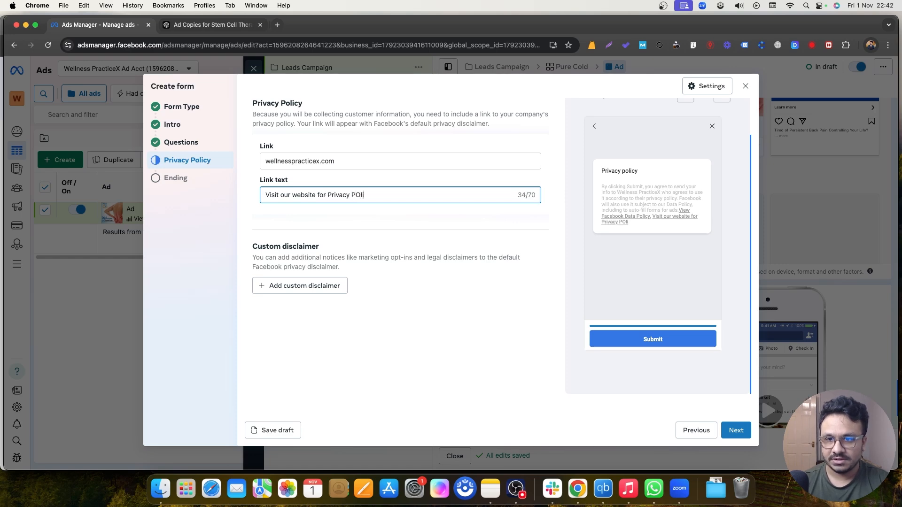
{"action": "key", "text": "BackSpace"}
{"action": "key", "text": "BackSpace"}
{"action": "key", "text": "BackSpace"}
{"action": "type", "text": "olicy"}
{"action": "left_click", "coordinate": [273, 237]}
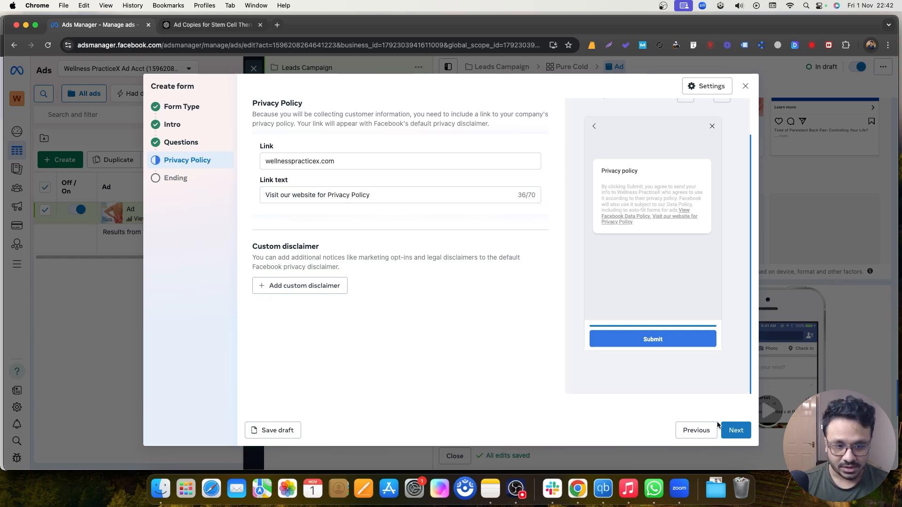
{"action": "left_click", "coordinate": [736, 431]}
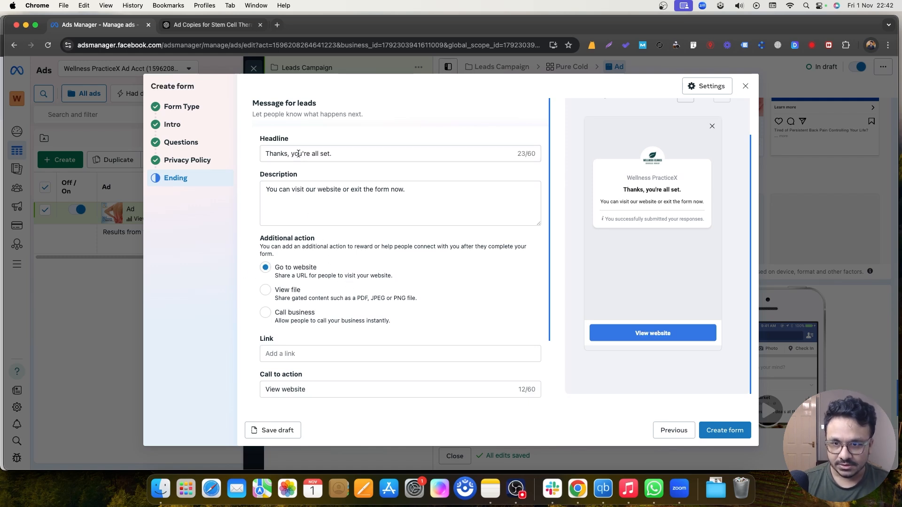
- Replace the ending message's description with "We will contact you as soon as we receive your query on our desk."
{"action": "left_click", "coordinate": [308, 208]}
{"action": "key", "text": "super+a"}
{"action": "type", "text": "We "}
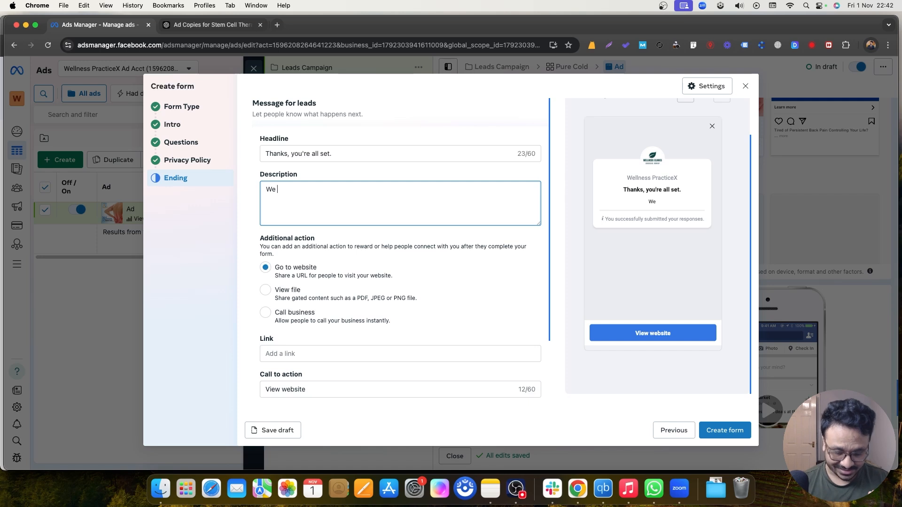
{"action": "type", "text": "will"}
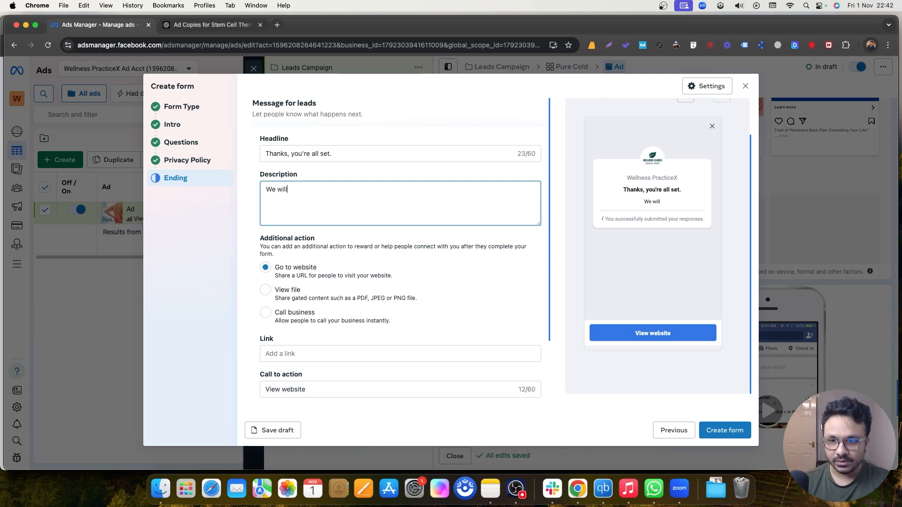
{"action": "type", "text": " contact "}
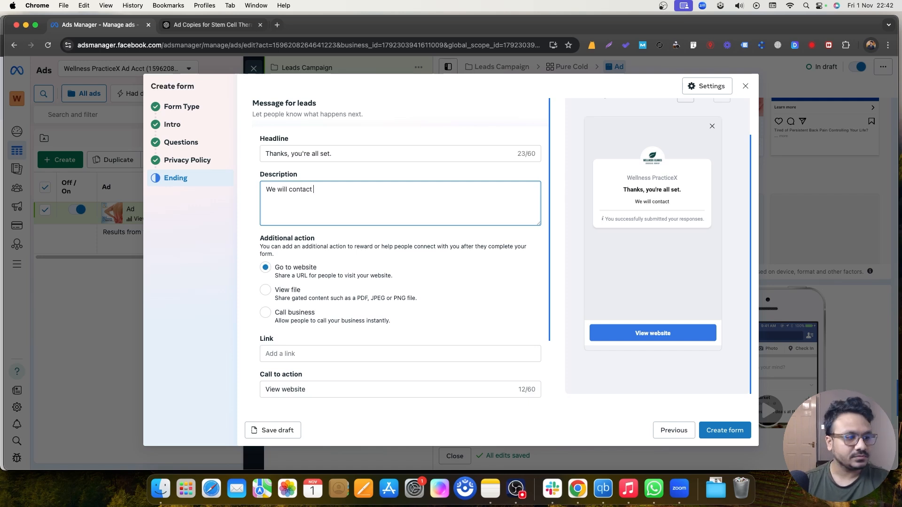
{"action": "type", "text": "you as soon "}
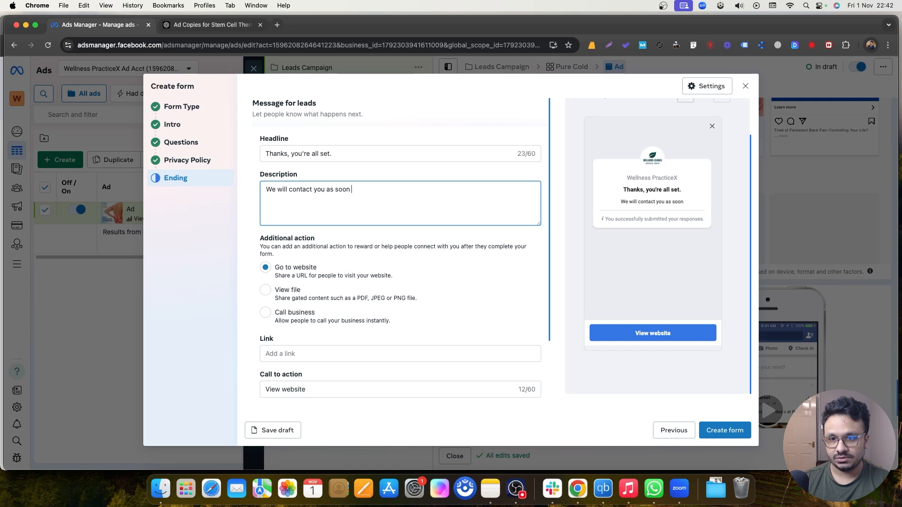
{"action": "type", "text": "as we receive"}
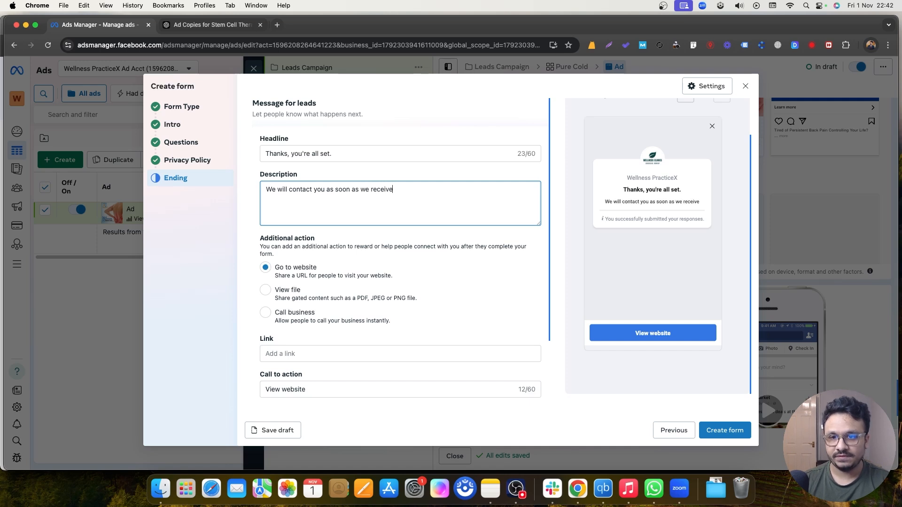
{"action": "type", "text": " your query on ourde"}
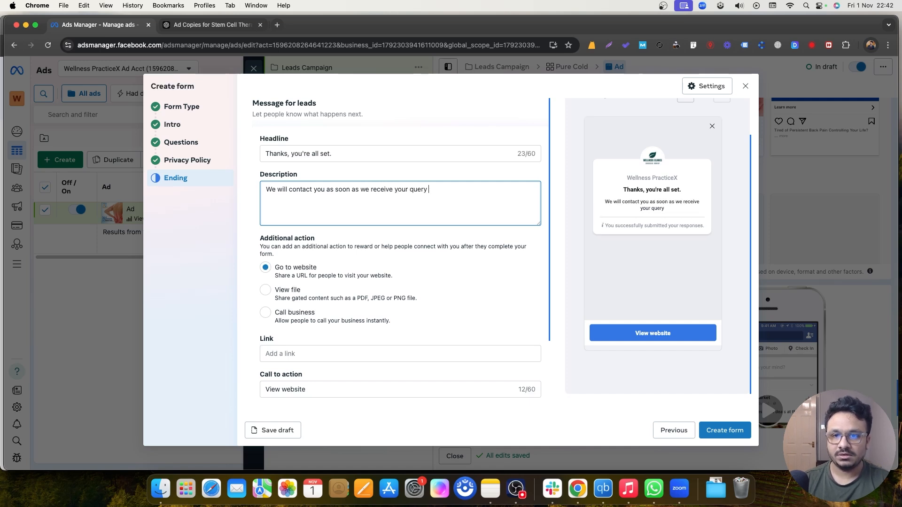
{"action": "key", "text": "BackSpace"}
{"action": "key", "text": "BackSpace"}
{"action": "type", "text": "desk."}
- Set the ending message's website link to wellnesspracticex.com
{"action": "left_click", "coordinate": [316, 354]}
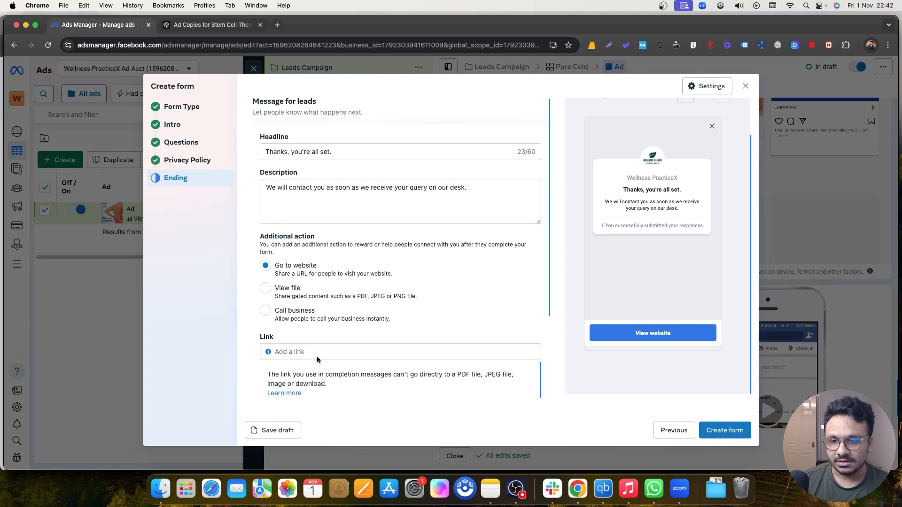
{"action": "scroll", "coordinate": [342, 278], "scroll_direction": "down", "scroll_amount": 3}
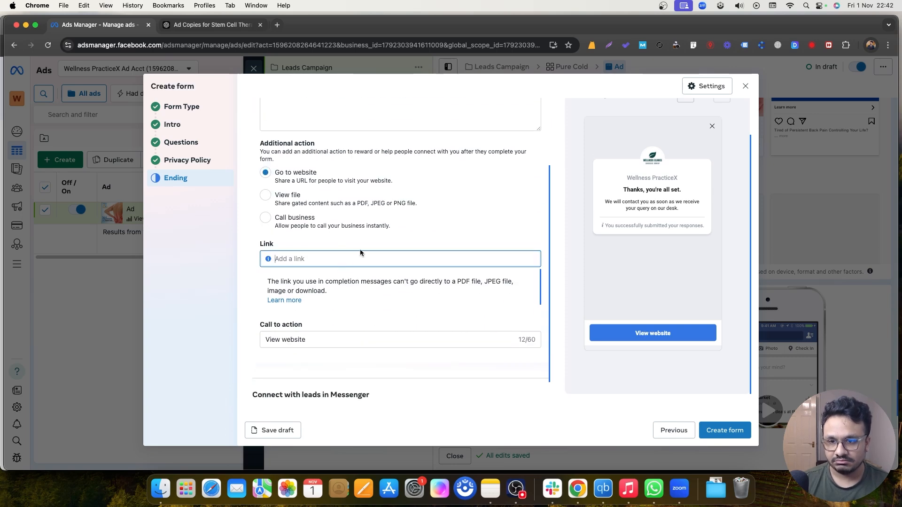
{"action": "type", "text": "wellnesspracticex.com"}
{"action": "left_click", "coordinate": [359, 339]}
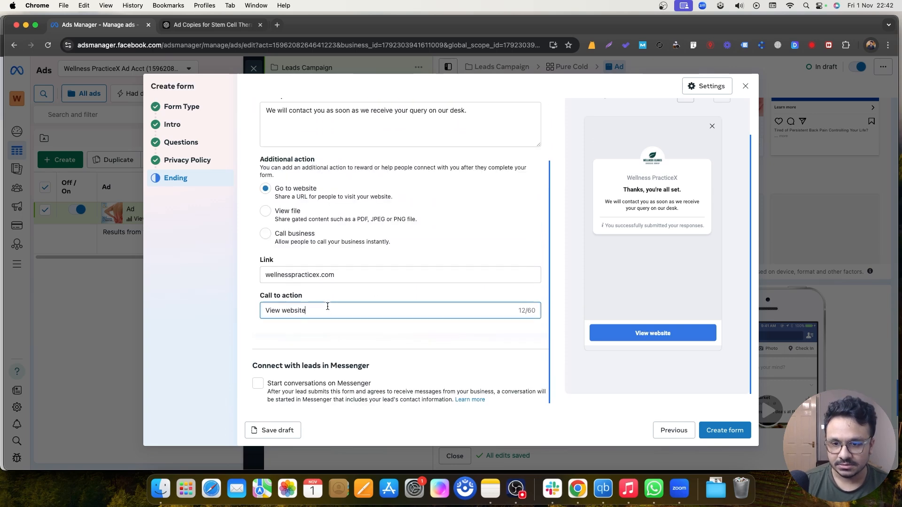
- Enable starting conversations on Messenger with leads and create the form
{"action": "left_click", "coordinate": [259, 385]}
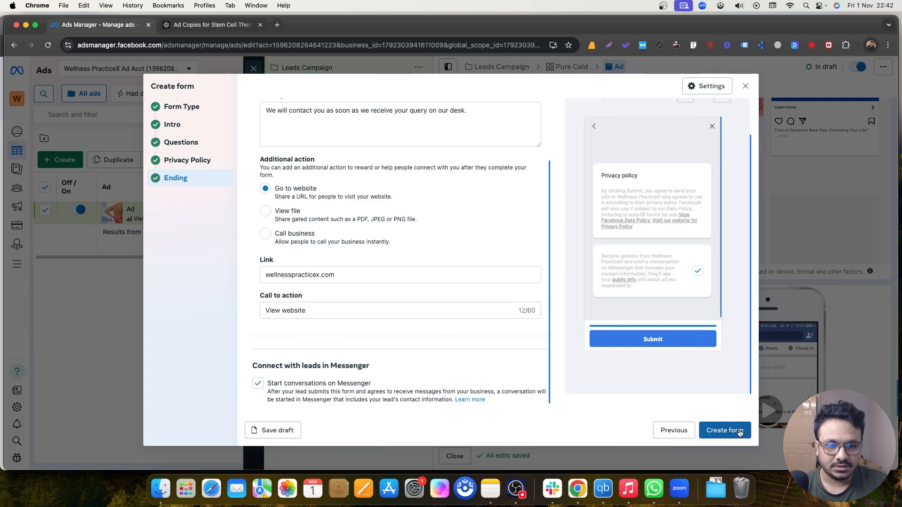
{"action": "left_click", "coordinate": [738, 431]}
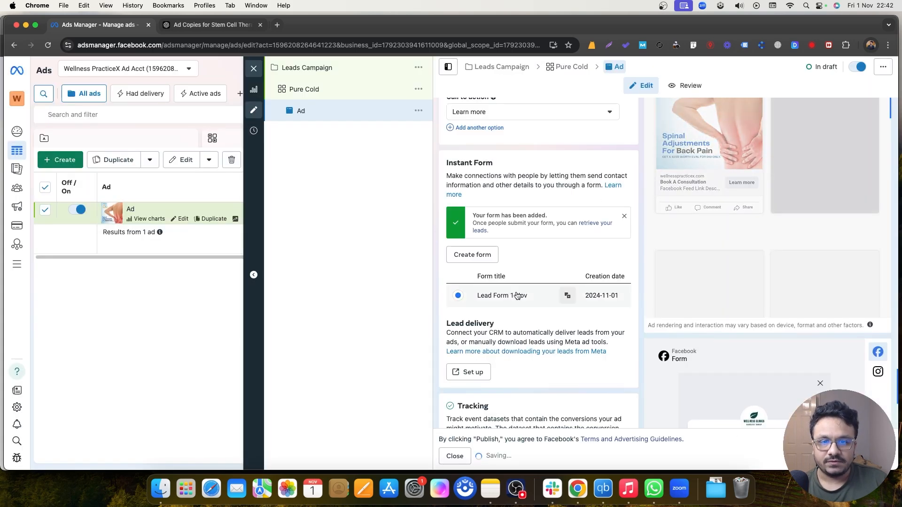
- Review the ad's form and tracking sections, and the Leads Campaign's ad categories, objective and campaign budget settings
{"action": "scroll", "coordinate": [513, 303], "scroll_direction": "down", "scroll_amount": 3}
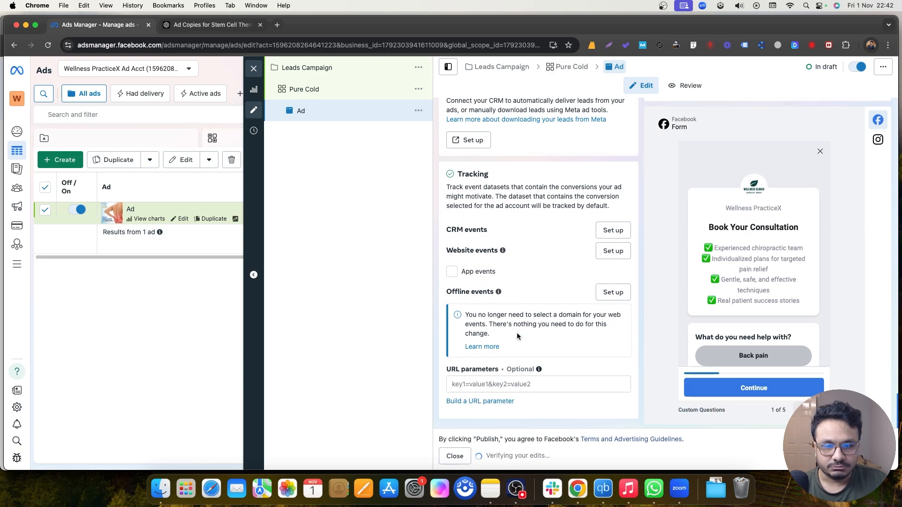
{"action": "scroll", "coordinate": [514, 331], "scroll_direction": "up", "scroll_amount": 20}
{"action": "scroll", "coordinate": [547, 219], "scroll_direction": "up", "scroll_amount": 6}
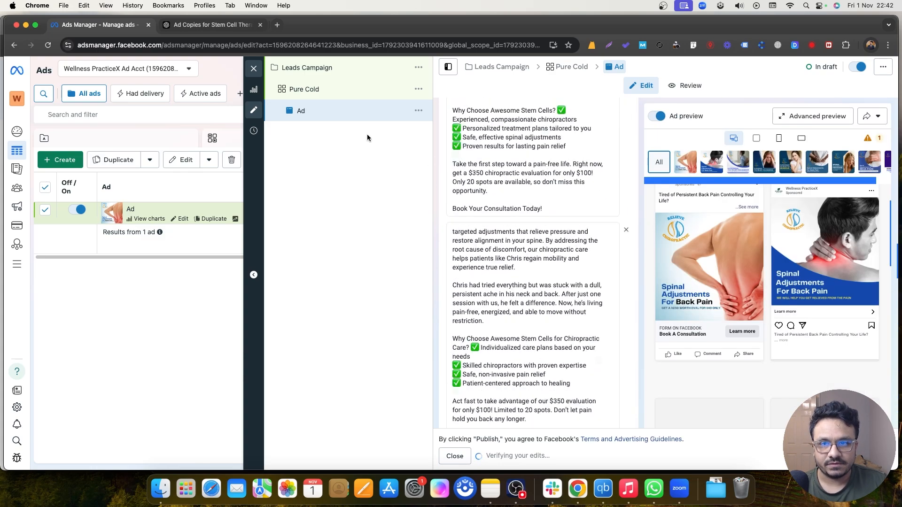
{"action": "left_click", "coordinate": [327, 69]}
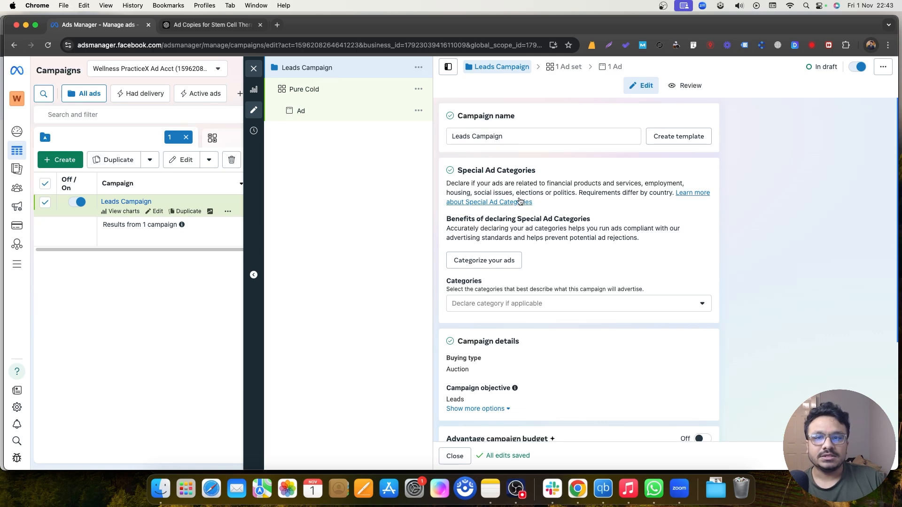
{"action": "scroll", "coordinate": [591, 266], "scroll_direction": "down", "scroll_amount": 5}
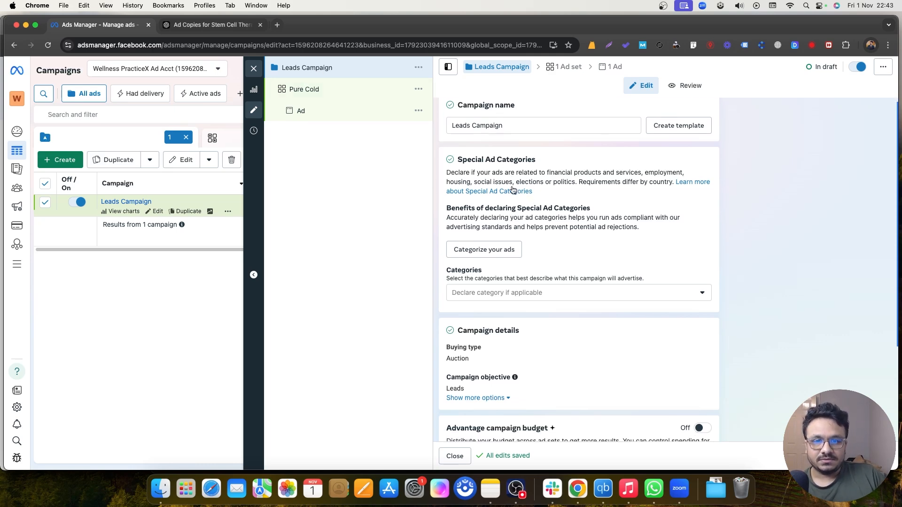
{"action": "scroll", "coordinate": [590, 265], "scroll_direction": "up", "scroll_amount": 5}
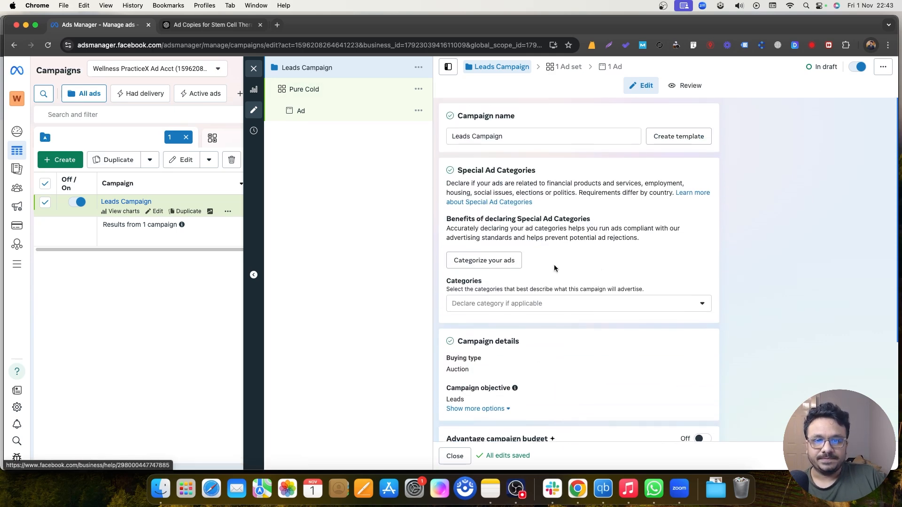
{"action": "scroll", "coordinate": [565, 312], "scroll_direction": "down", "scroll_amount": 3}
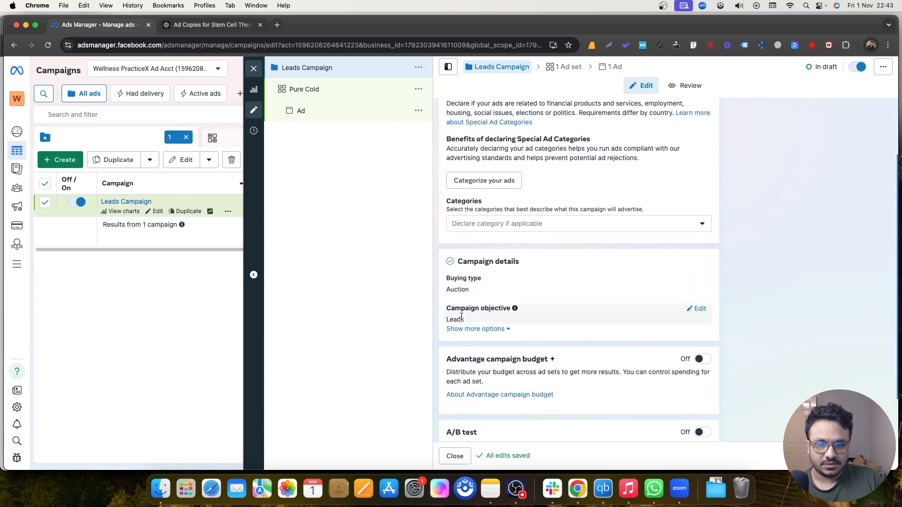
- Review the Pure Cold ad set's conversion location, dynamic creative, budget and schedule settings
{"action": "left_click", "coordinate": [318, 89]}
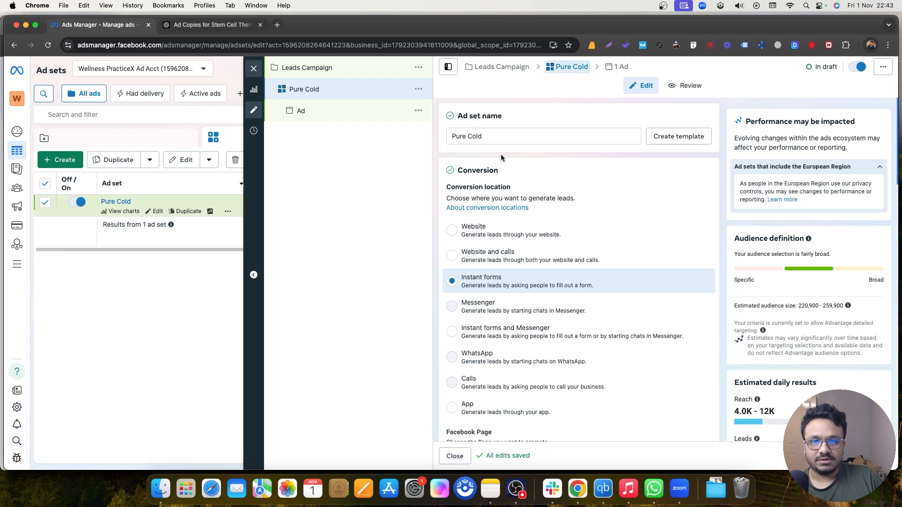
{"action": "scroll", "coordinate": [473, 202], "scroll_direction": "down", "scroll_amount": 3}
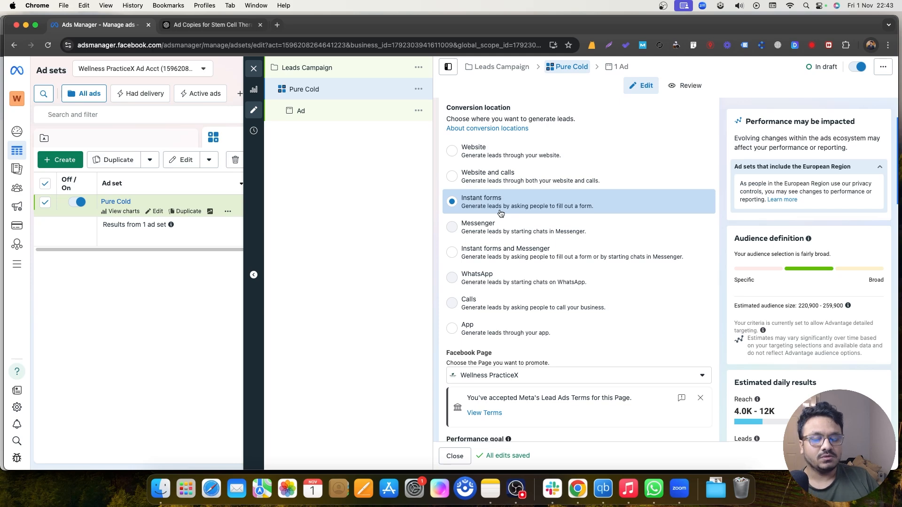
{"action": "scroll", "coordinate": [501, 211], "scroll_direction": "down", "scroll_amount": 5}
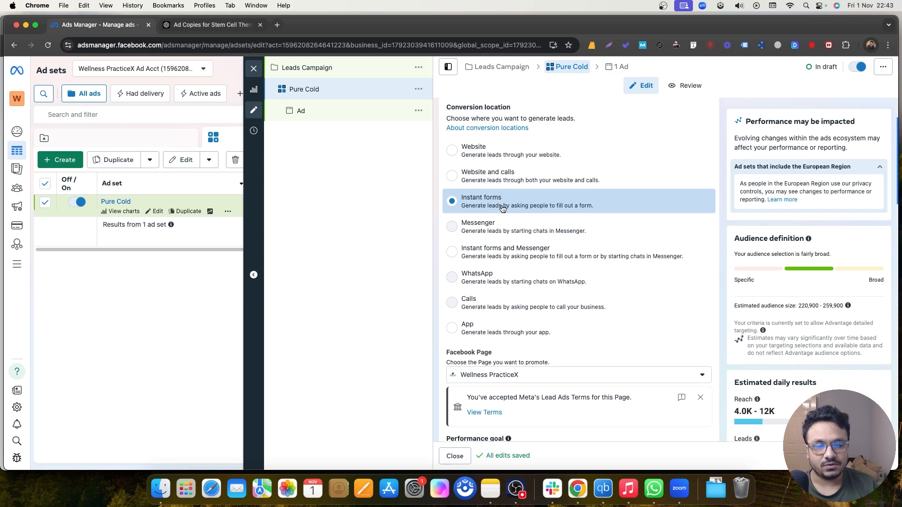
{"action": "scroll", "coordinate": [503, 209], "scroll_direction": "down", "scroll_amount": 5}
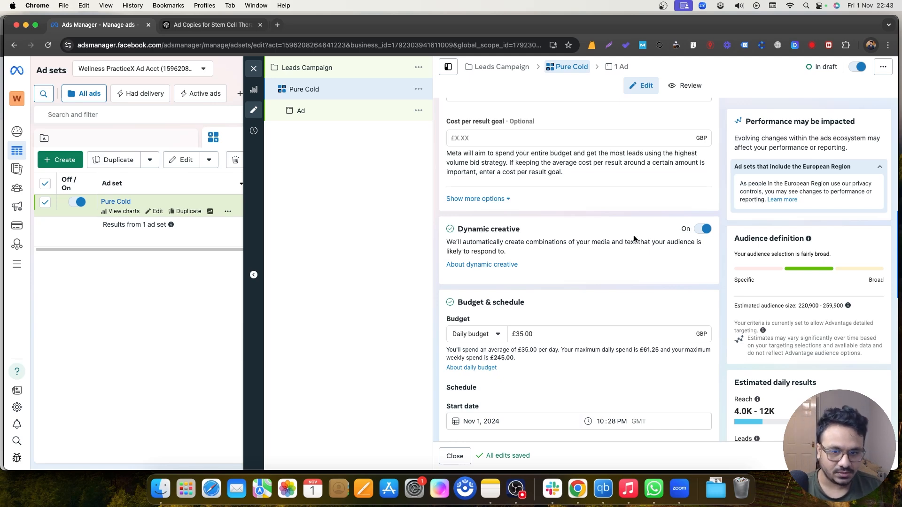
{"action": "scroll", "coordinate": [583, 229], "scroll_direction": "down", "scroll_amount": 5}
{"action": "scroll", "coordinate": [571, 115], "scroll_direction": "up", "scroll_amount": 1}
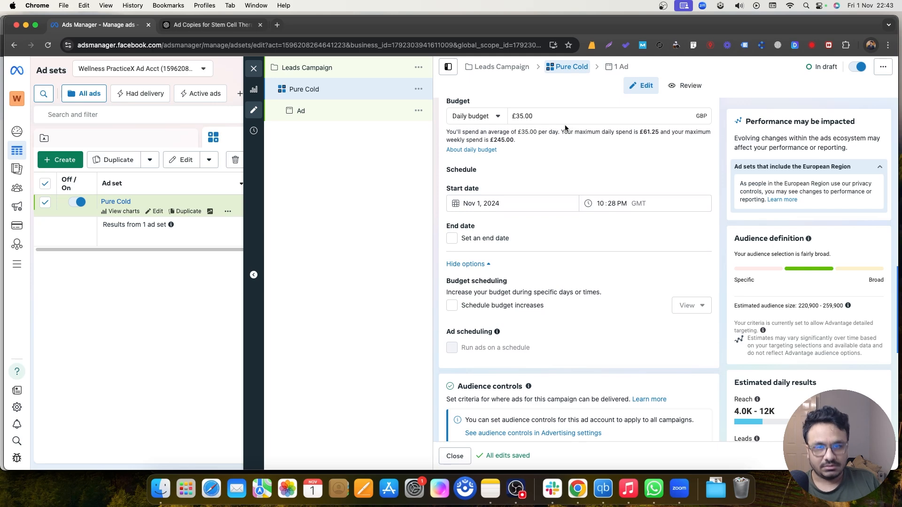
- Review the Pure Cold ad set's audience controls, location, Advantage+ audience and placement settings
{"action": "scroll", "coordinate": [566, 128], "scroll_direction": "down", "scroll_amount": 4}
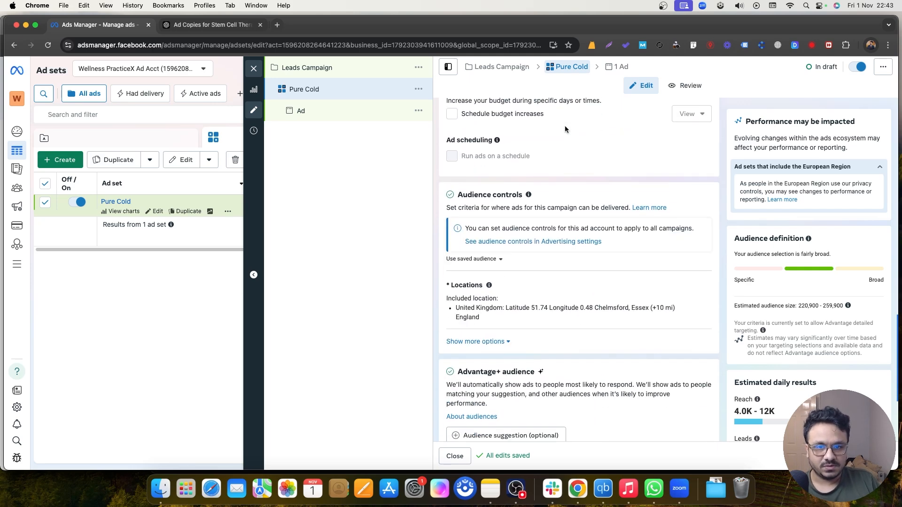
{"action": "scroll", "coordinate": [513, 205], "scroll_direction": "down", "scroll_amount": 2}
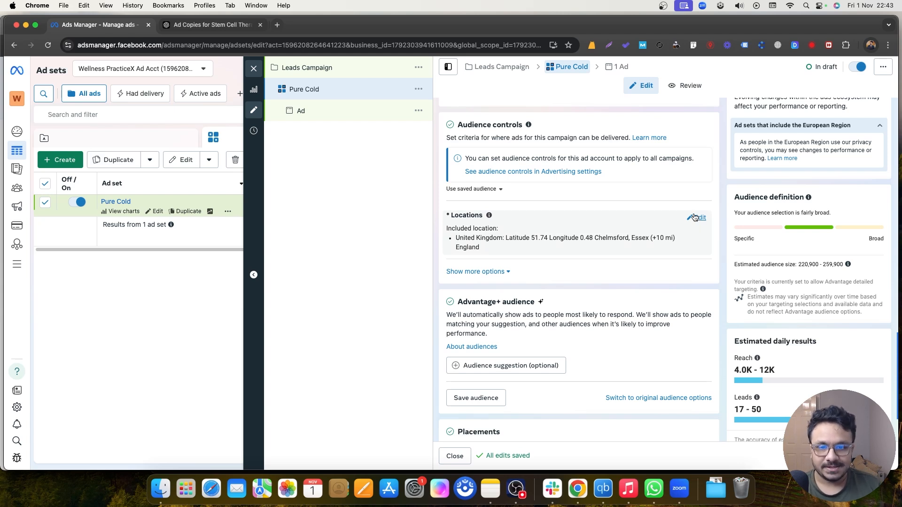
{"action": "scroll", "coordinate": [516, 300], "scroll_direction": "down", "scroll_amount": 2}
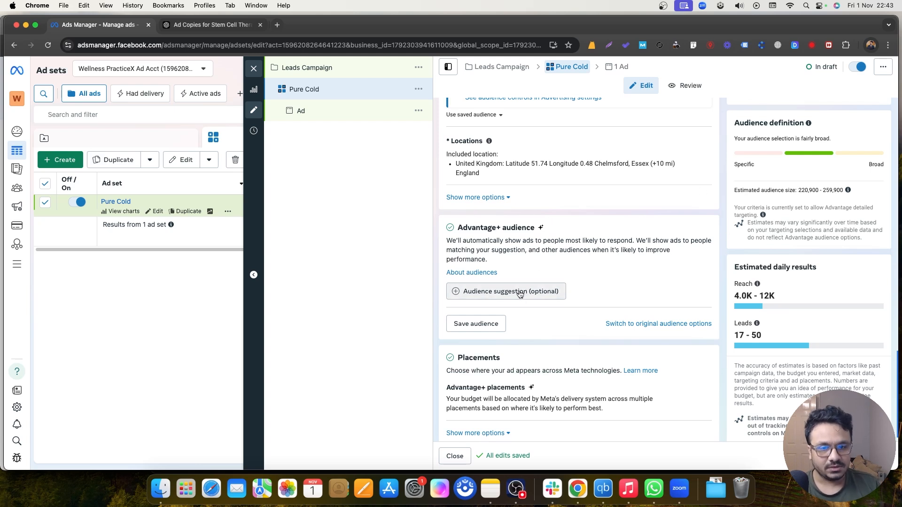
{"action": "scroll", "coordinate": [517, 300], "scroll_direction": "down", "scroll_amount": 1}
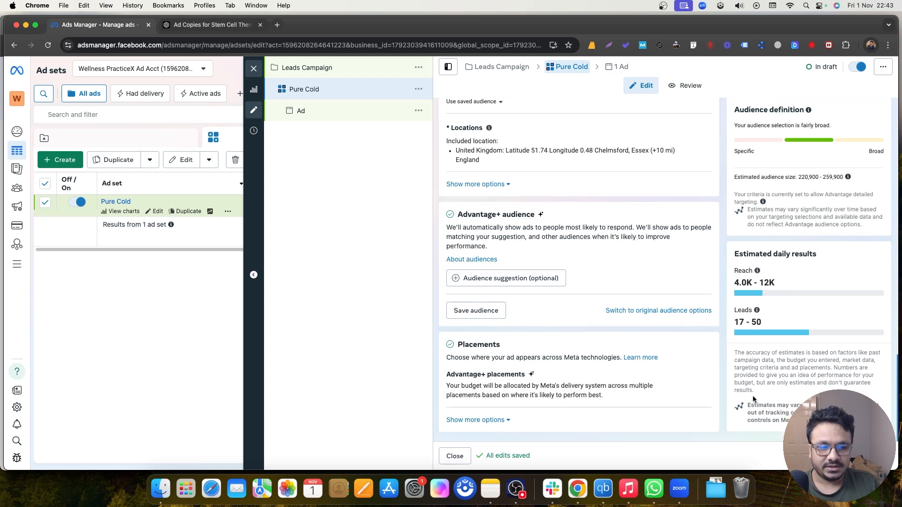
- Open the ad and place the first check-marked bullet on its own line in the first two primary texts
{"action": "left_click", "coordinate": [345, 111]}
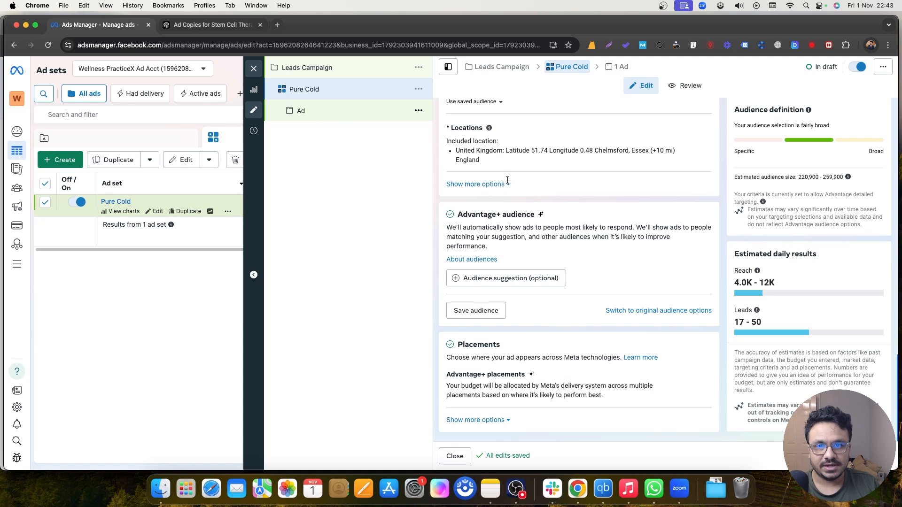
{"action": "scroll", "coordinate": [491, 287], "scroll_direction": "down", "scroll_amount": 10}
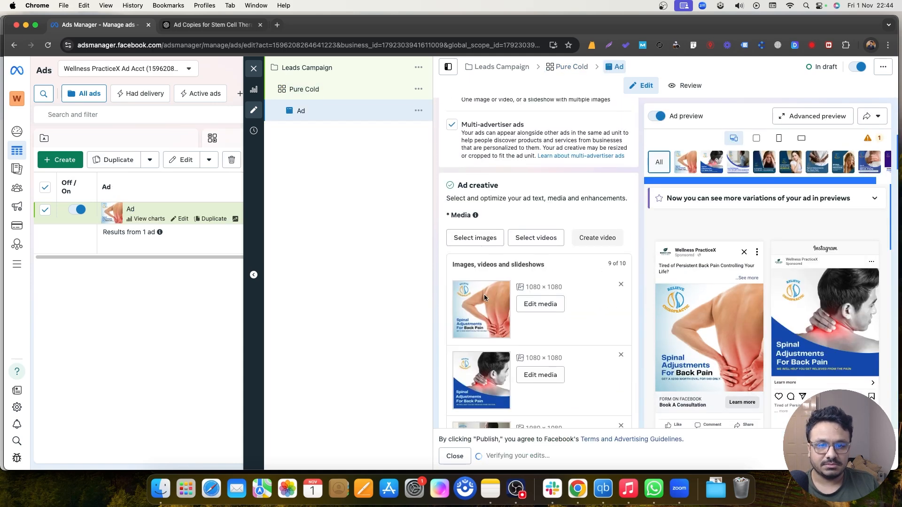
{"action": "scroll", "coordinate": [483, 294], "scroll_direction": "down", "scroll_amount": 5}
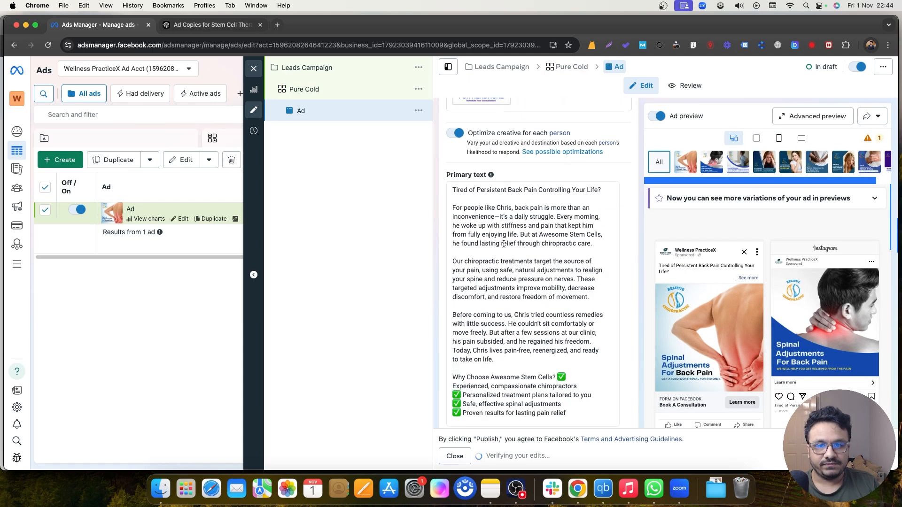
{"action": "scroll", "coordinate": [503, 244], "scroll_direction": "down", "scroll_amount": 10}
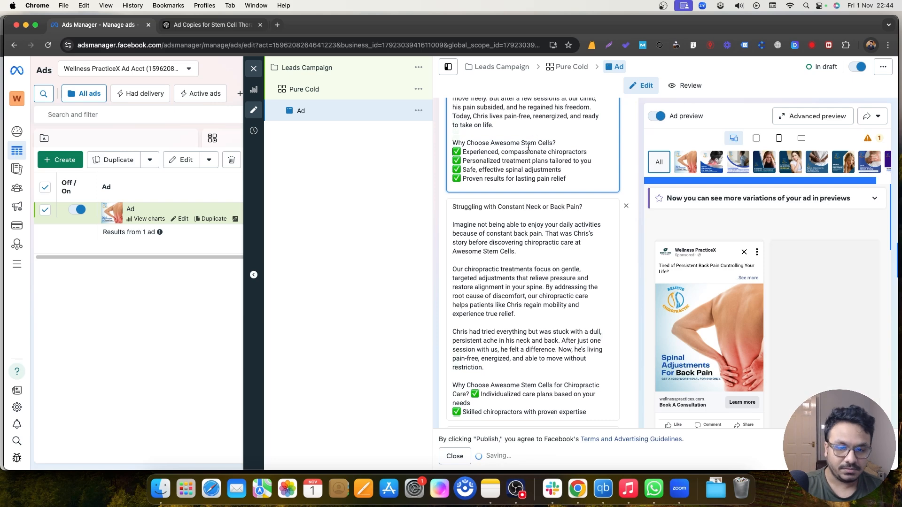
{"action": "scroll", "coordinate": [527, 148], "scroll_direction": "down", "scroll_amount": 4}
{"action": "left_click", "coordinate": [471, 307]}
{"action": "key", "text": "Return"}
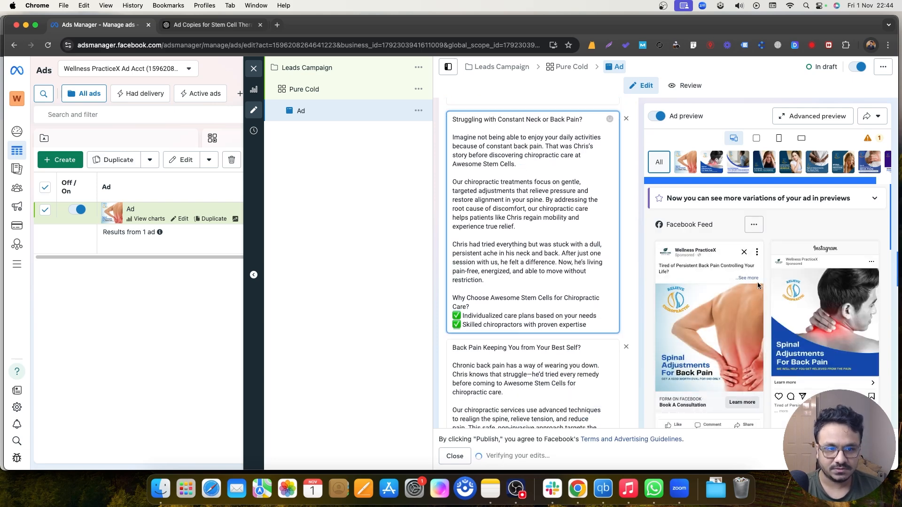
- Expand the Facebook Feed preview's text and place the first check-marked bullet on its own line in the remaining primary texts
{"action": "left_click", "coordinate": [740, 280]}
{"action": "scroll", "coordinate": [505, 301], "scroll_direction": "down", "scroll_amount": 7}
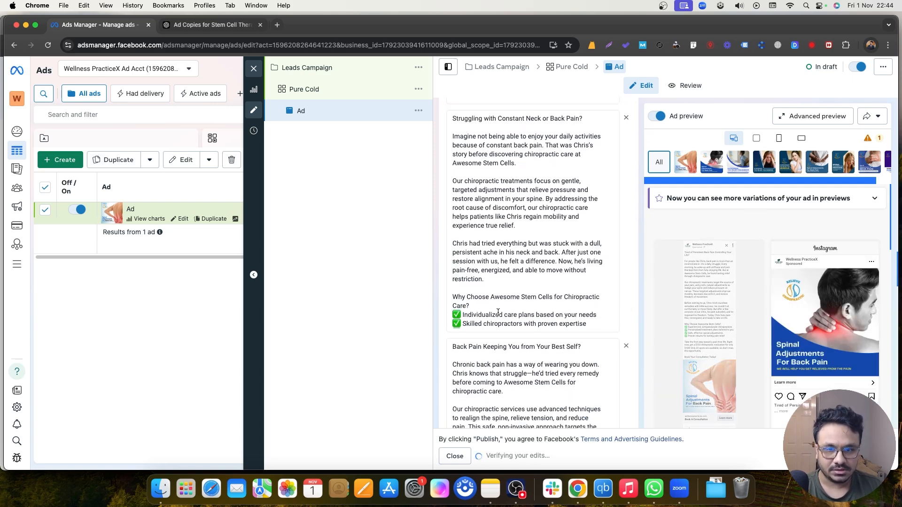
{"action": "left_click", "coordinate": [483, 360]}
{"action": "key", "text": "Return"}
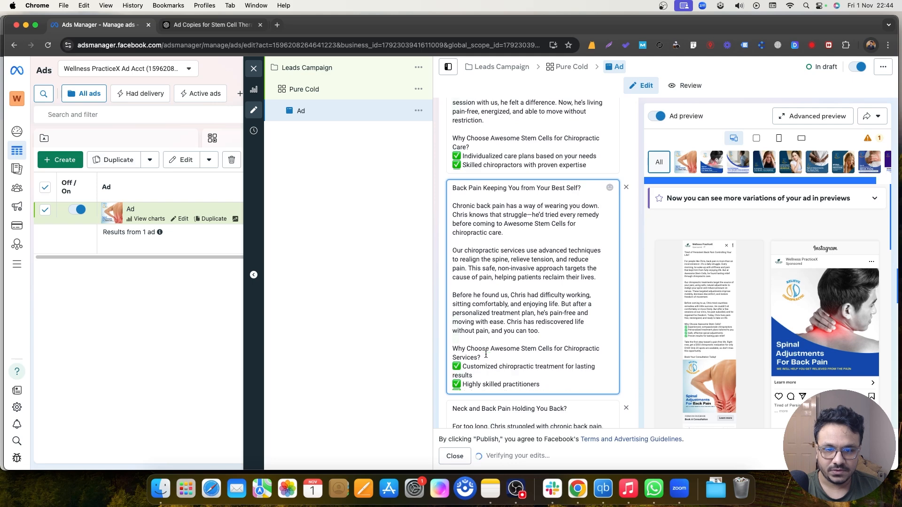
{"action": "scroll", "coordinate": [488, 329], "scroll_direction": "down", "scroll_amount": 10}
{"action": "scroll", "coordinate": [483, 264], "scroll_direction": "down", "scroll_amount": 1}
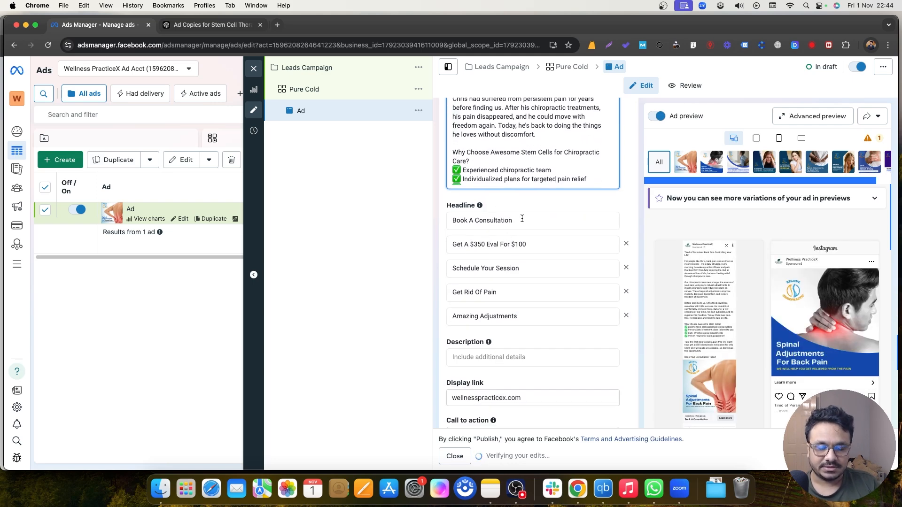
- Check the ad's headlines, display link, call to action, instant form and tracking, and publish the campaign
{"action": "scroll", "coordinate": [545, 283], "scroll_direction": "down", "scroll_amount": 2}
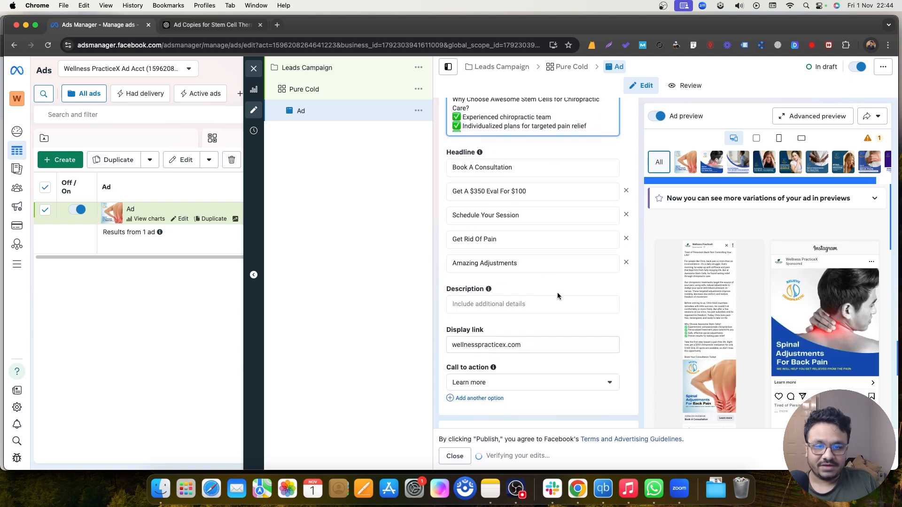
{"action": "scroll", "coordinate": [557, 292], "scroll_direction": "down", "scroll_amount": 5}
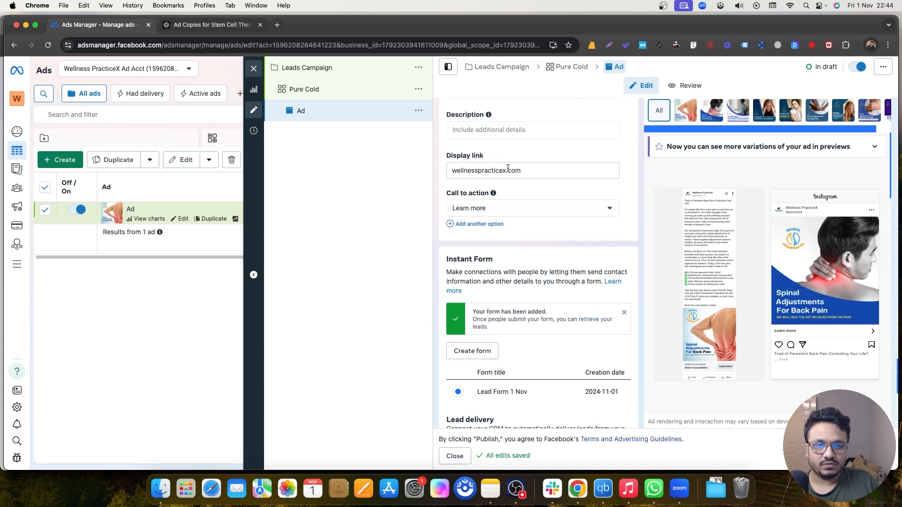
{"action": "scroll", "coordinate": [517, 285], "scroll_direction": "down", "scroll_amount": 5}
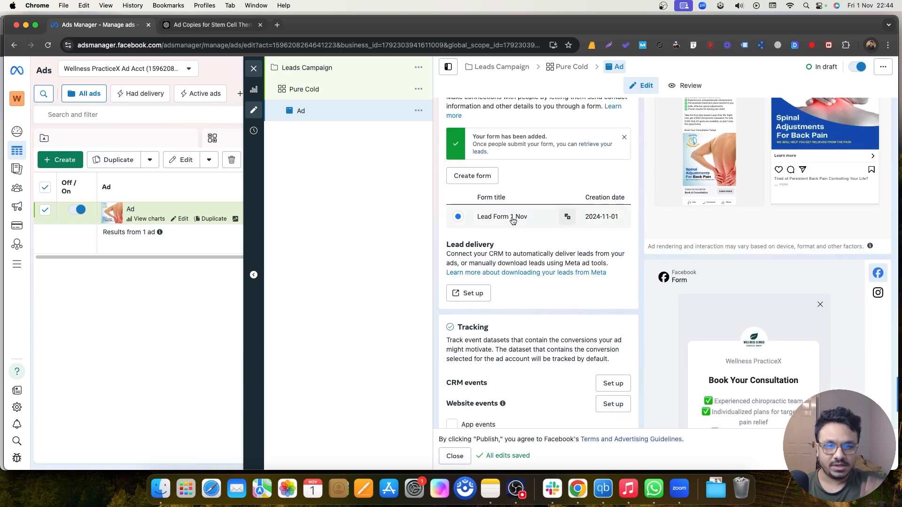
{"action": "scroll", "coordinate": [516, 239], "scroll_direction": "down", "scroll_amount": 4}
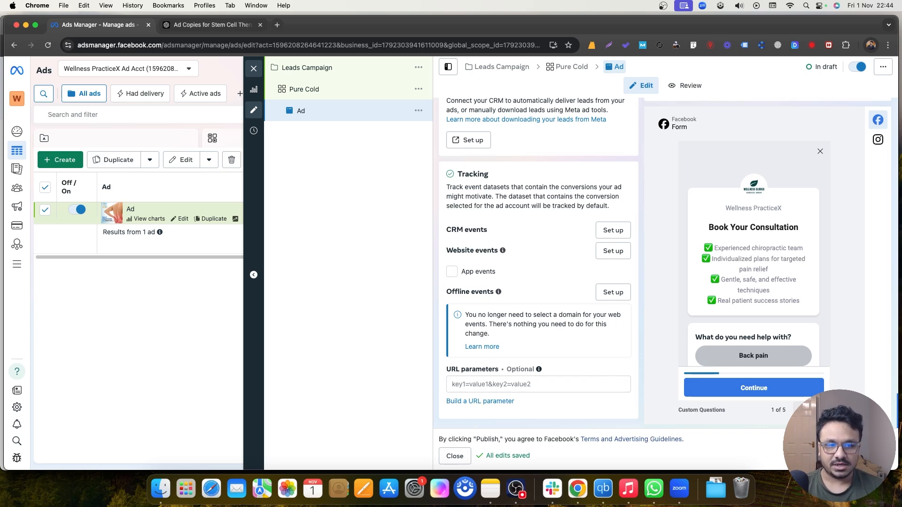
{"action": "left_click", "coordinate": [871, 456]}
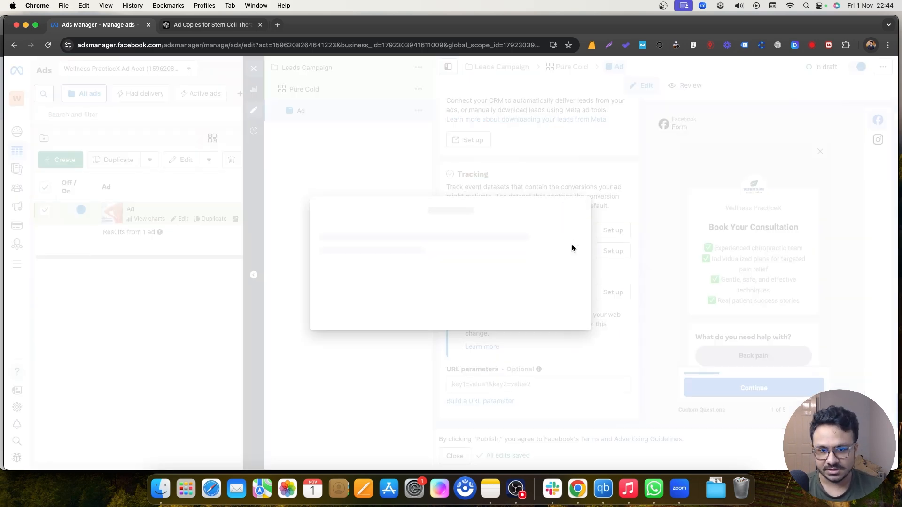